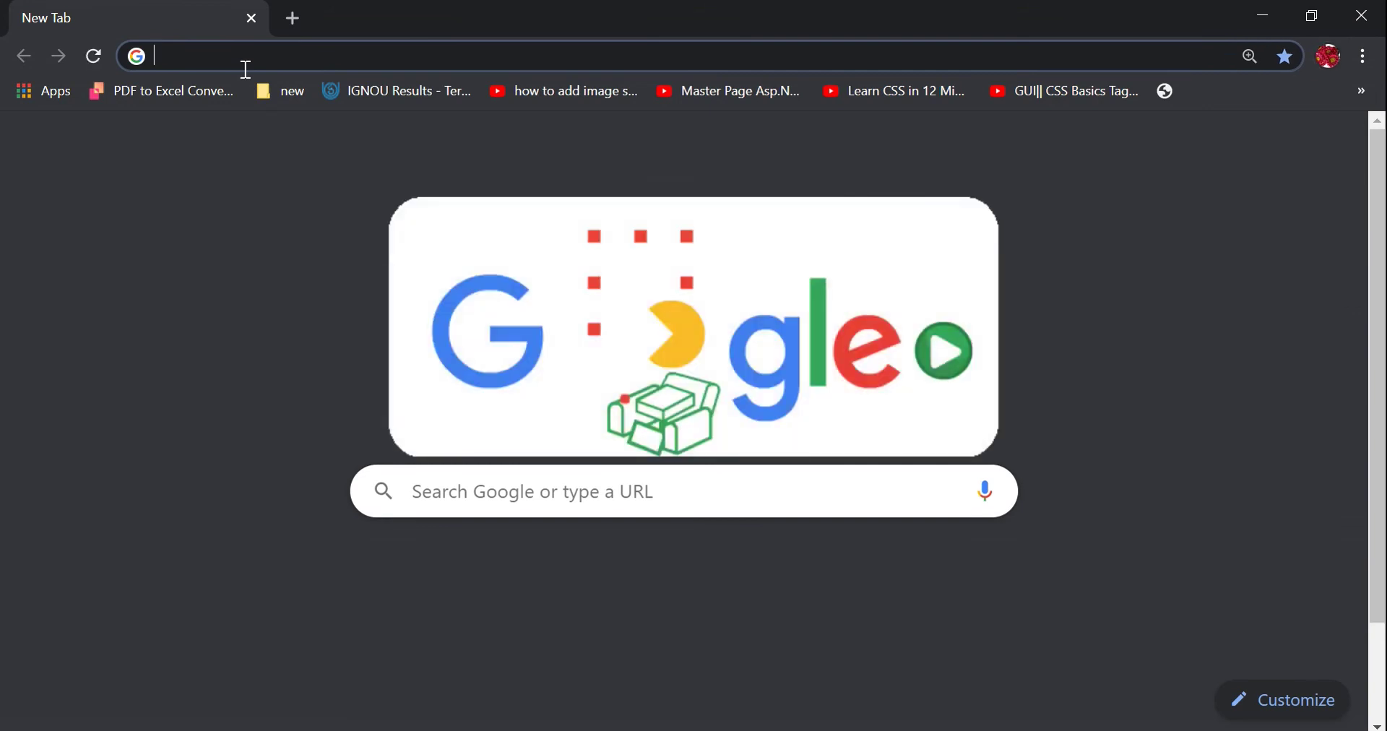
# Search for 'virtualbox download' and open the official VirtualBox Downloads page.
pyautogui.write('v')
pyautogui.press('Return')
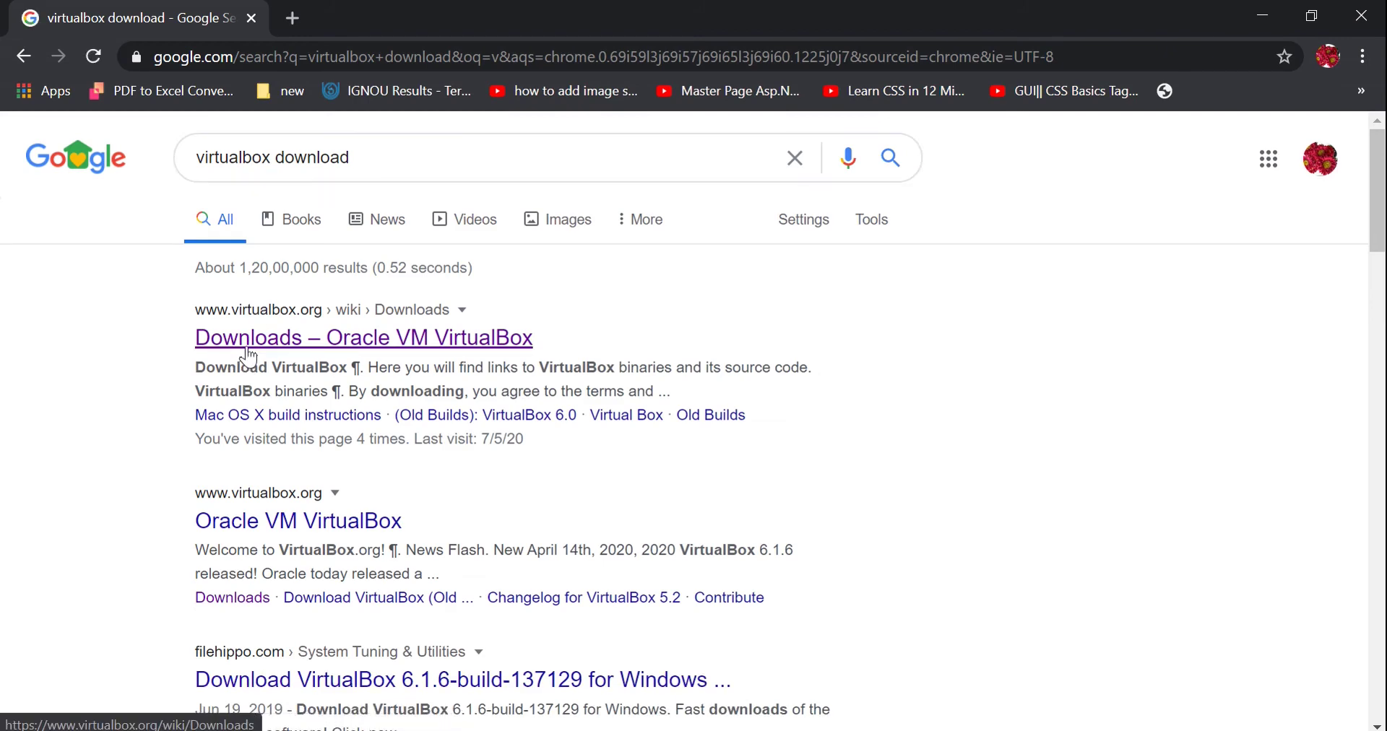
pyautogui.click(459, 339)
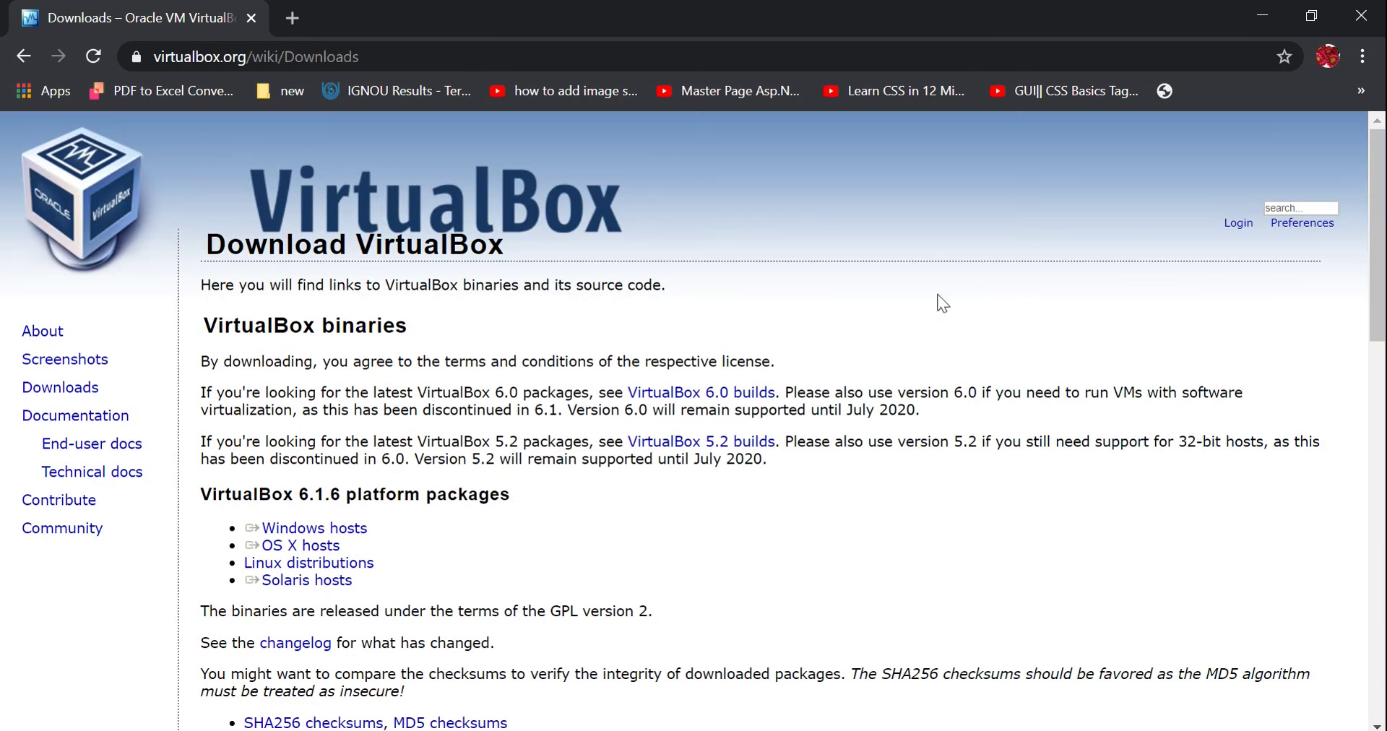
# Start the VirtualBox 6.1.6 Windows hosts download and show the full downloads list.
pyautogui.scroll(-1, 1377, 235)
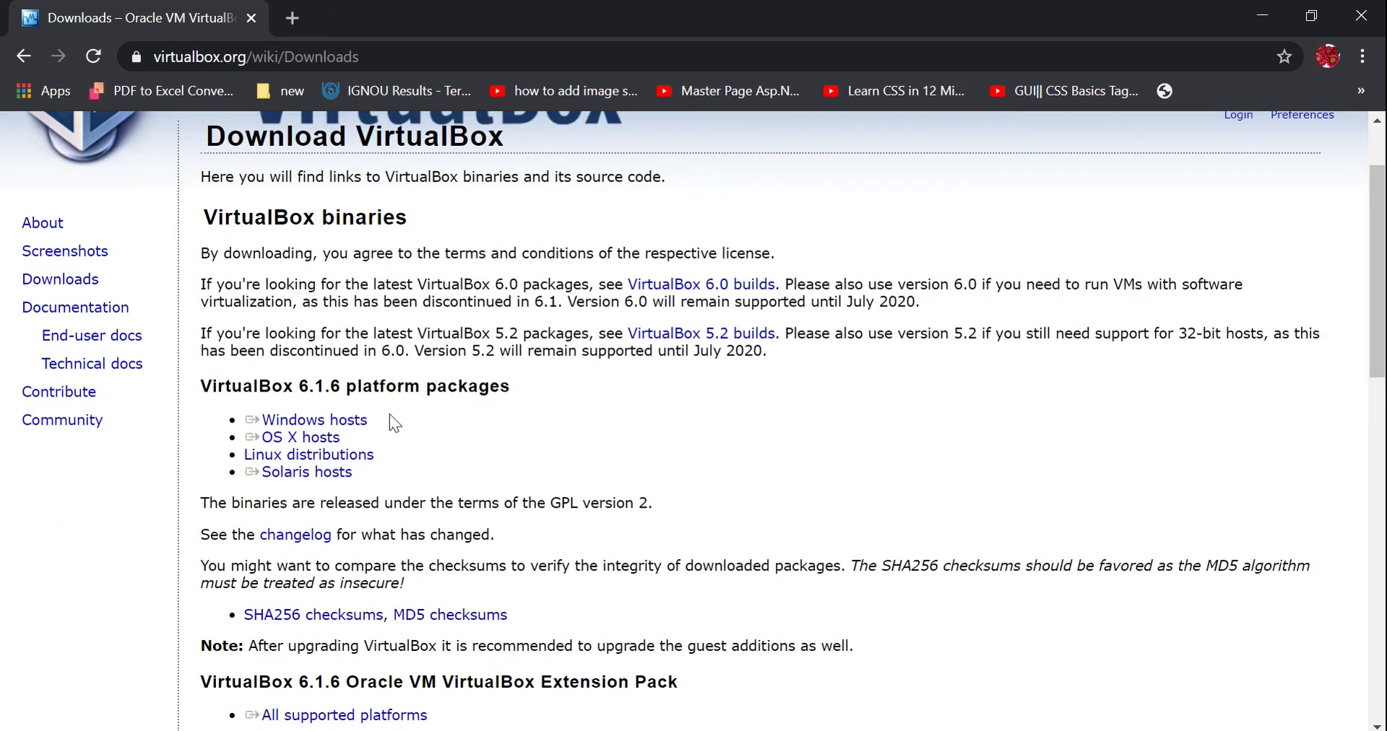
pyautogui.click(361, 419)
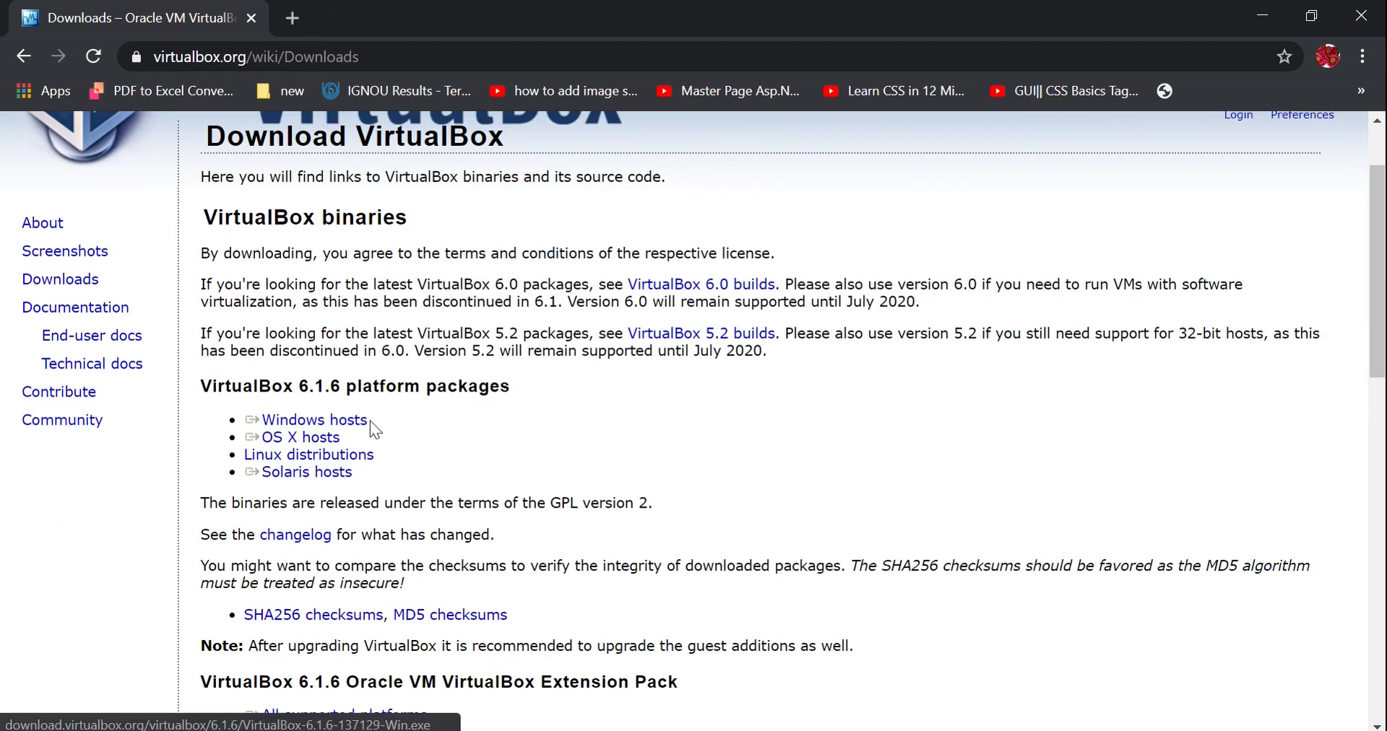
pyautogui.tripleClick(380, 419)
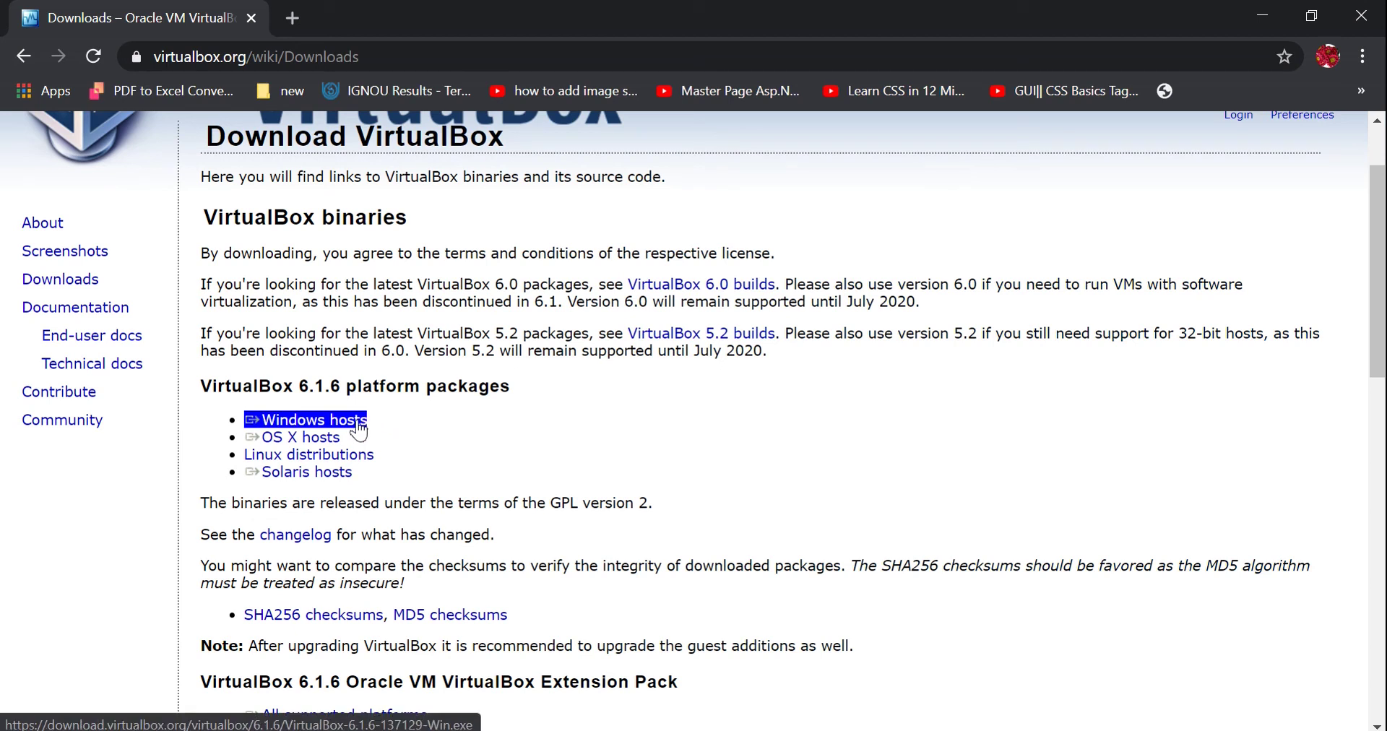
pyautogui.click(358, 427)
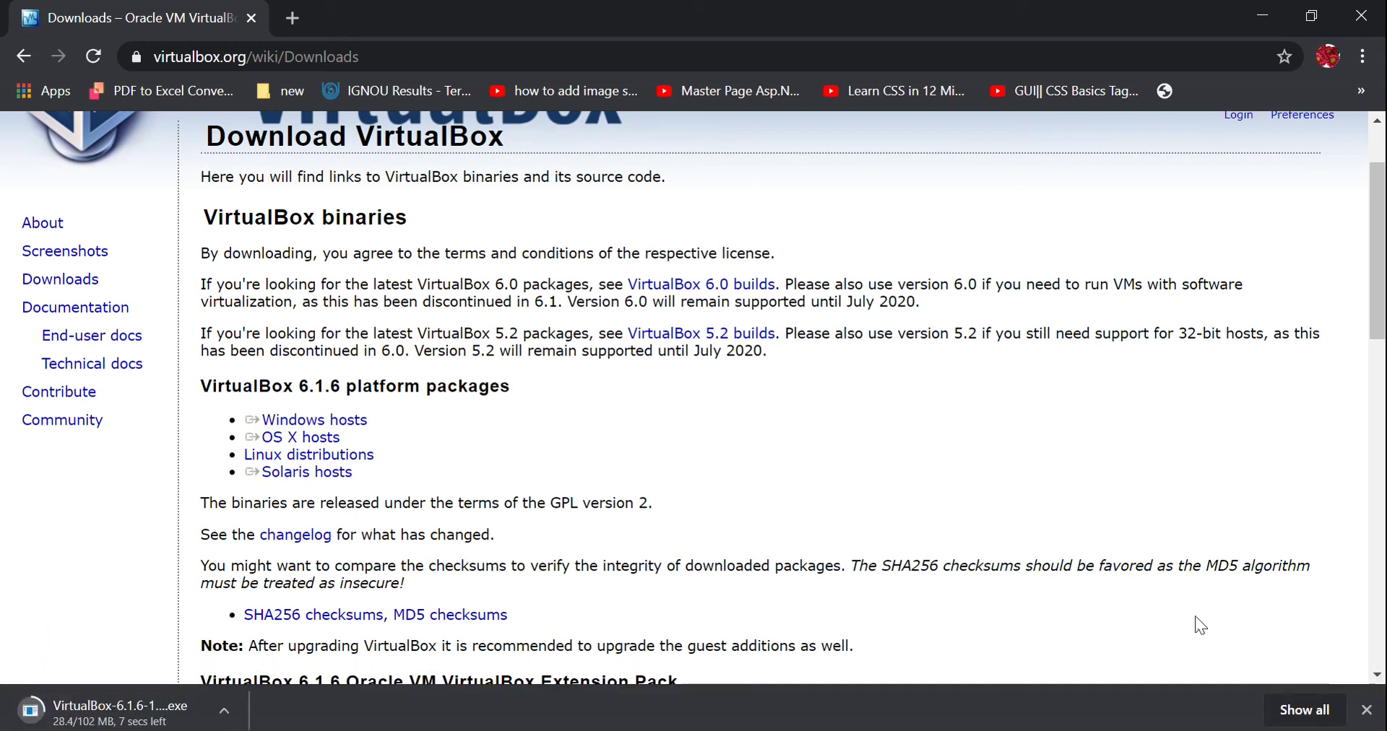
pyautogui.click(1305, 710)
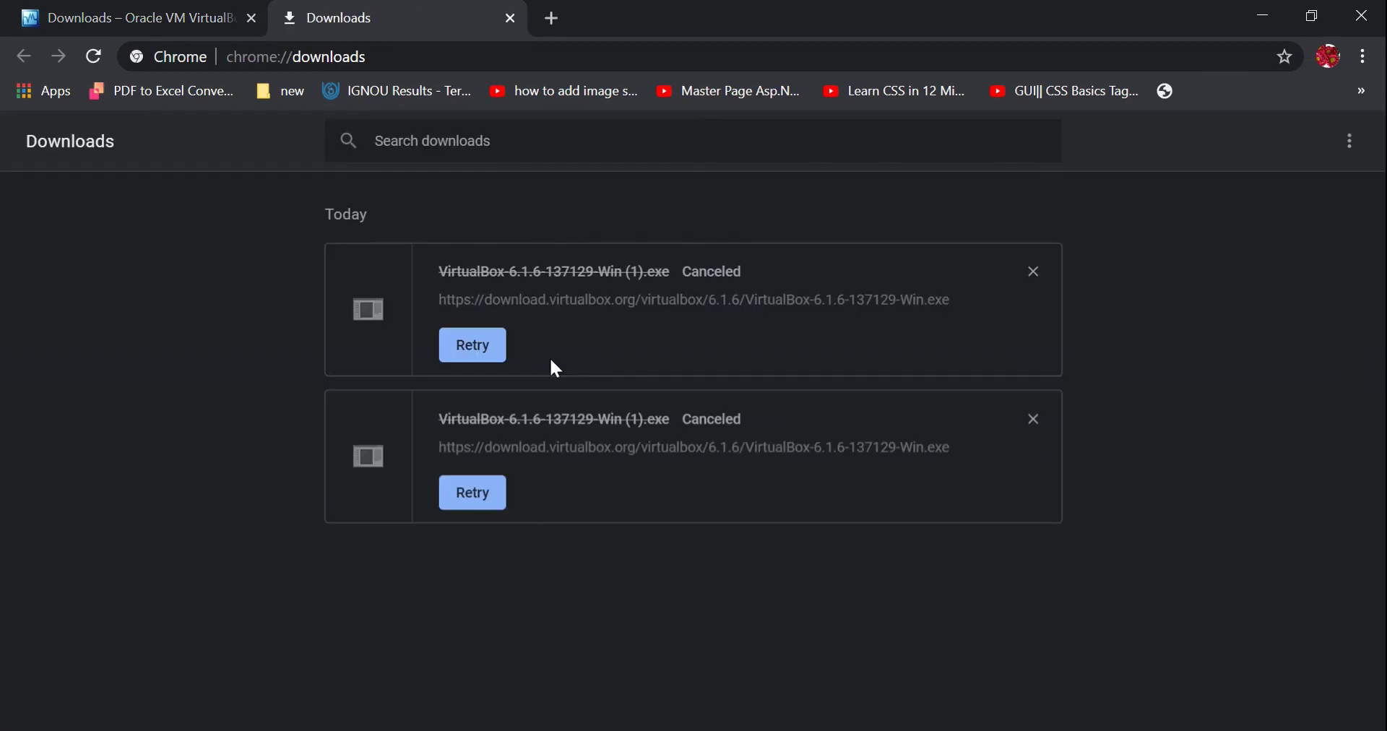
# Minimize Chrome and select the VirtualBox installer and ITSchool ISO on the desktop to see their details.
pyautogui.click(1258, 18)
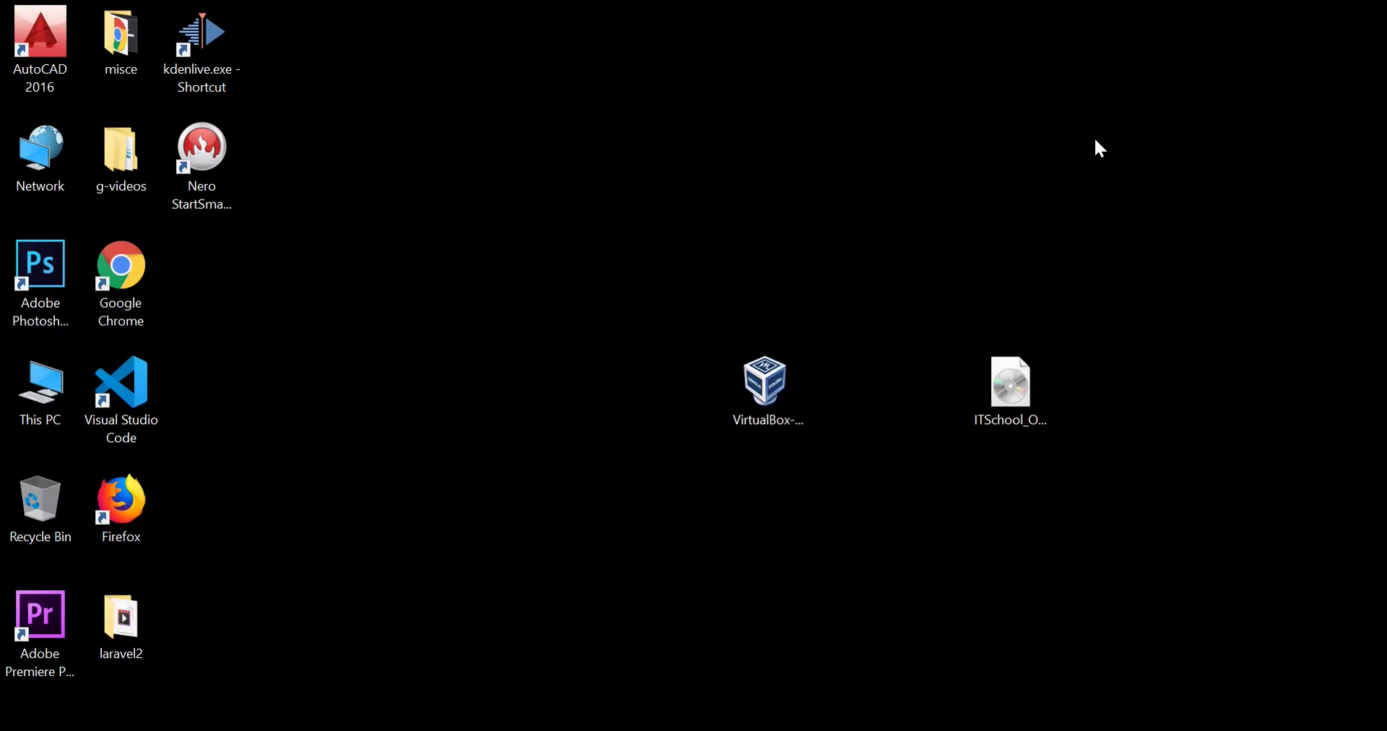
pyautogui.click(757, 383)
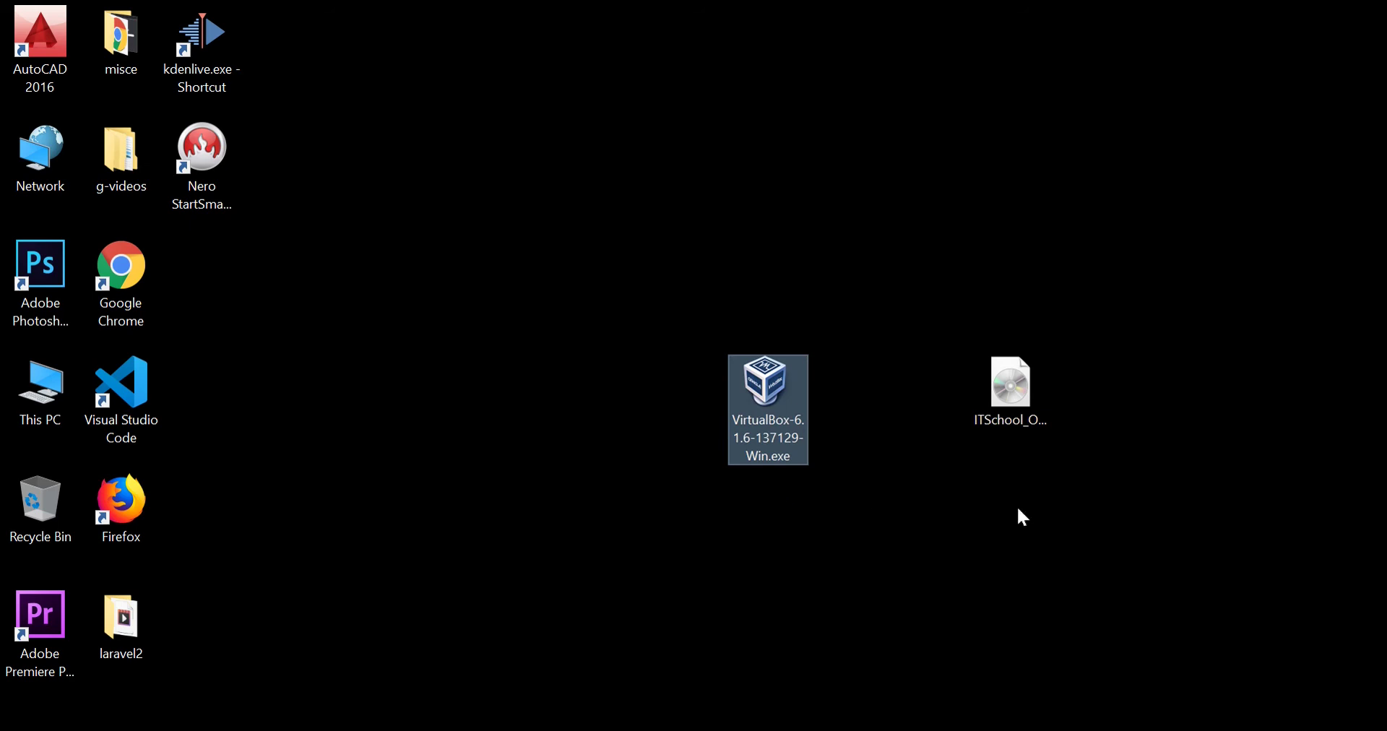
pyautogui.click(1011, 403)
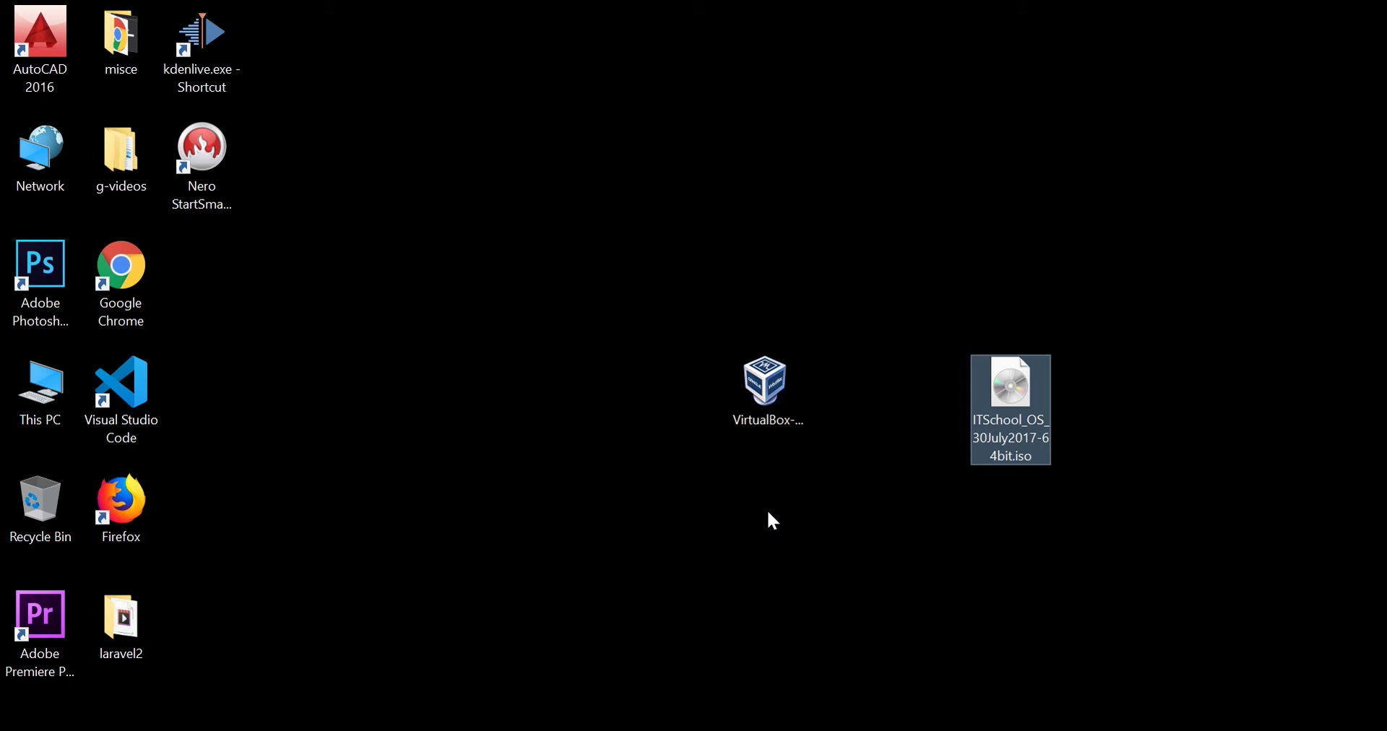
pyautogui.moveTo(1045, 432)
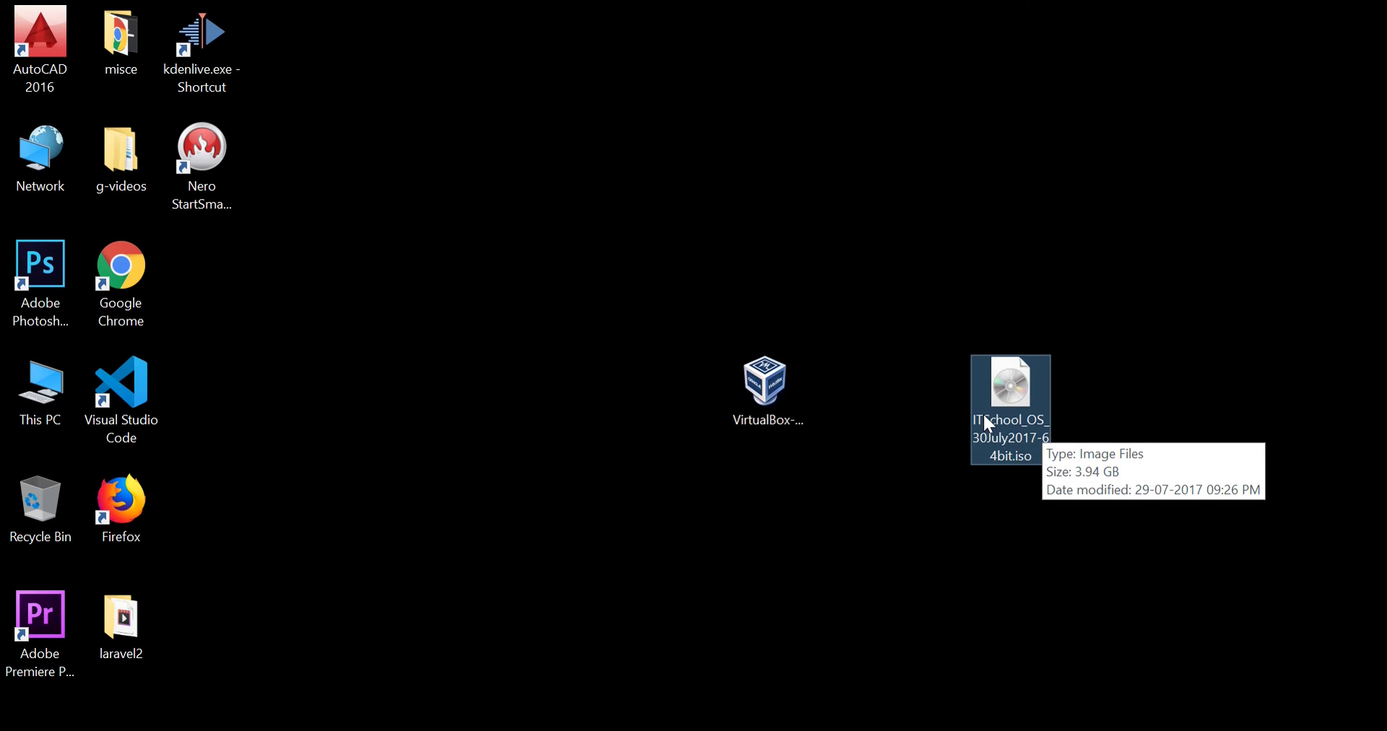
pyautogui.moveTo(778, 394)
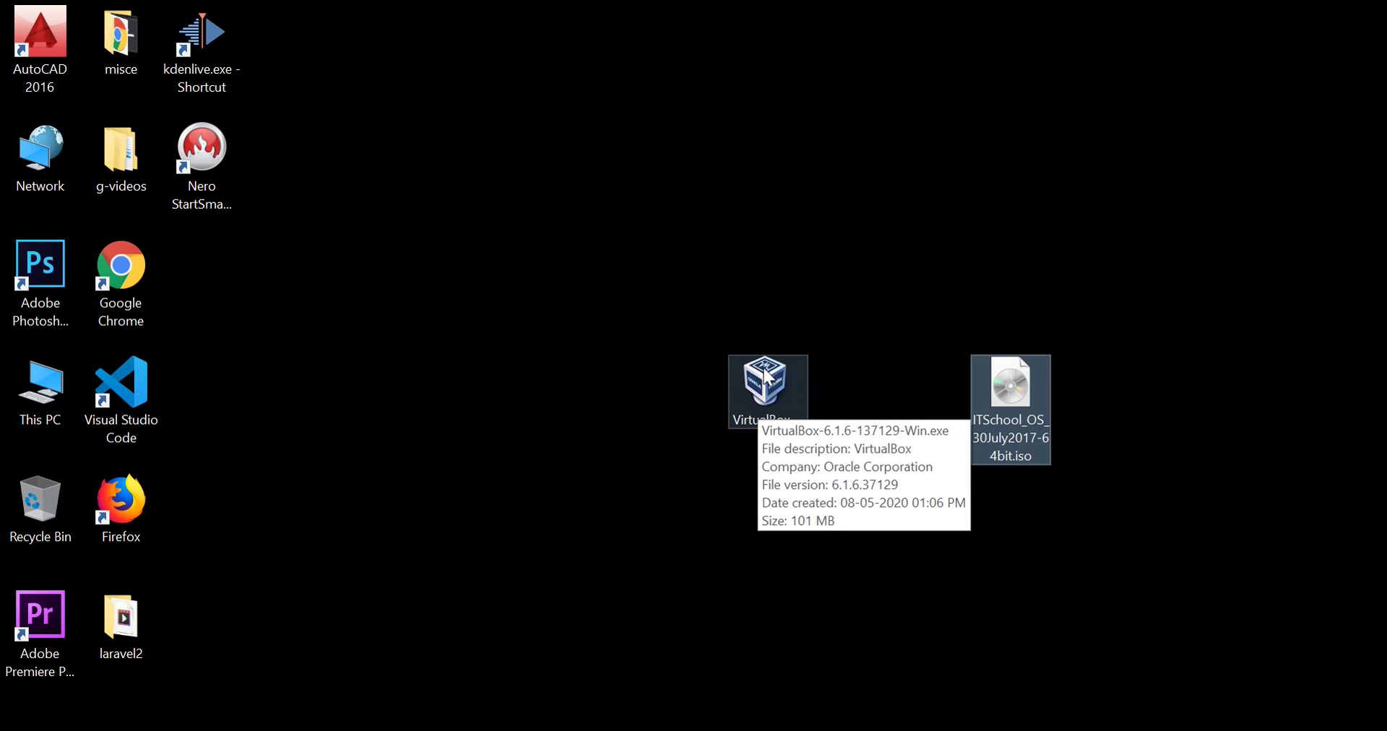
# Install VirtualBox 6.1.6 with default features, accepting the network reset, without launching it afterwards.
pyautogui.doubleClick(765, 376)
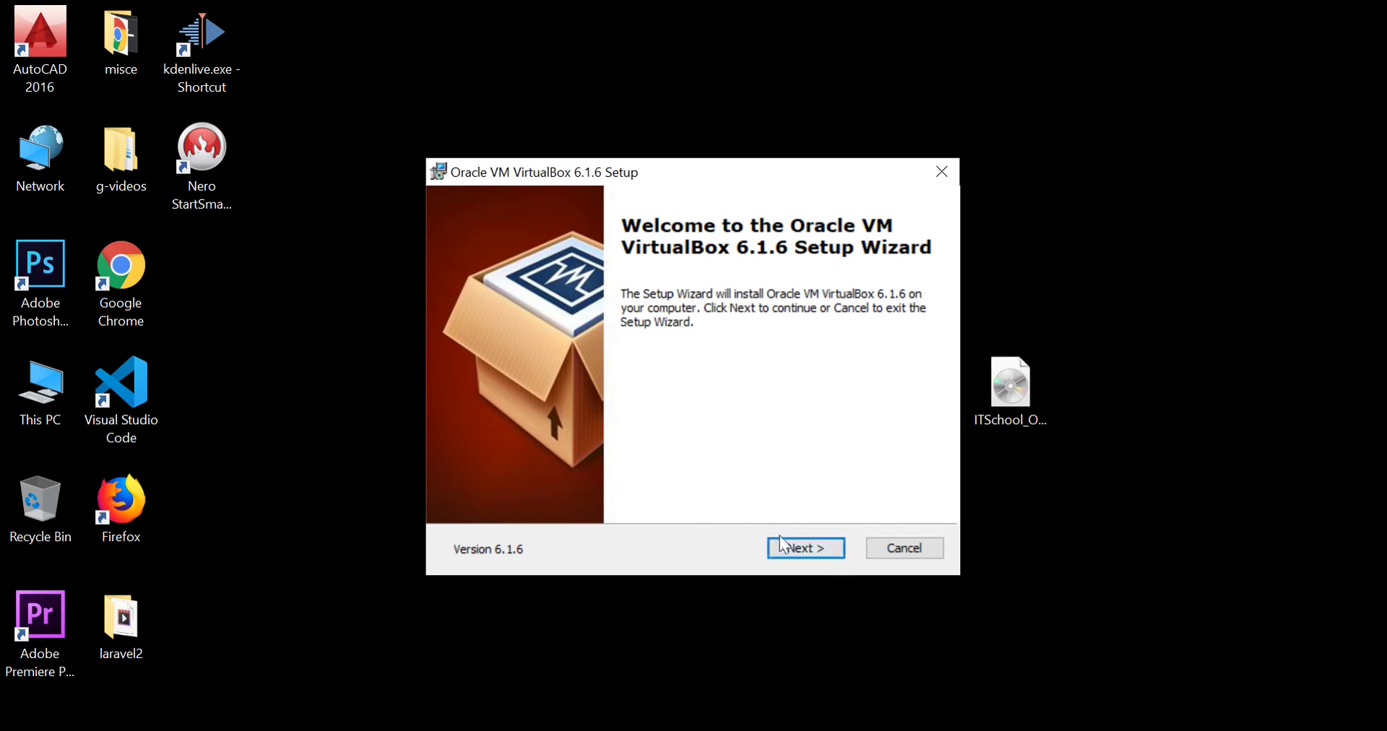
pyautogui.click(804, 556)
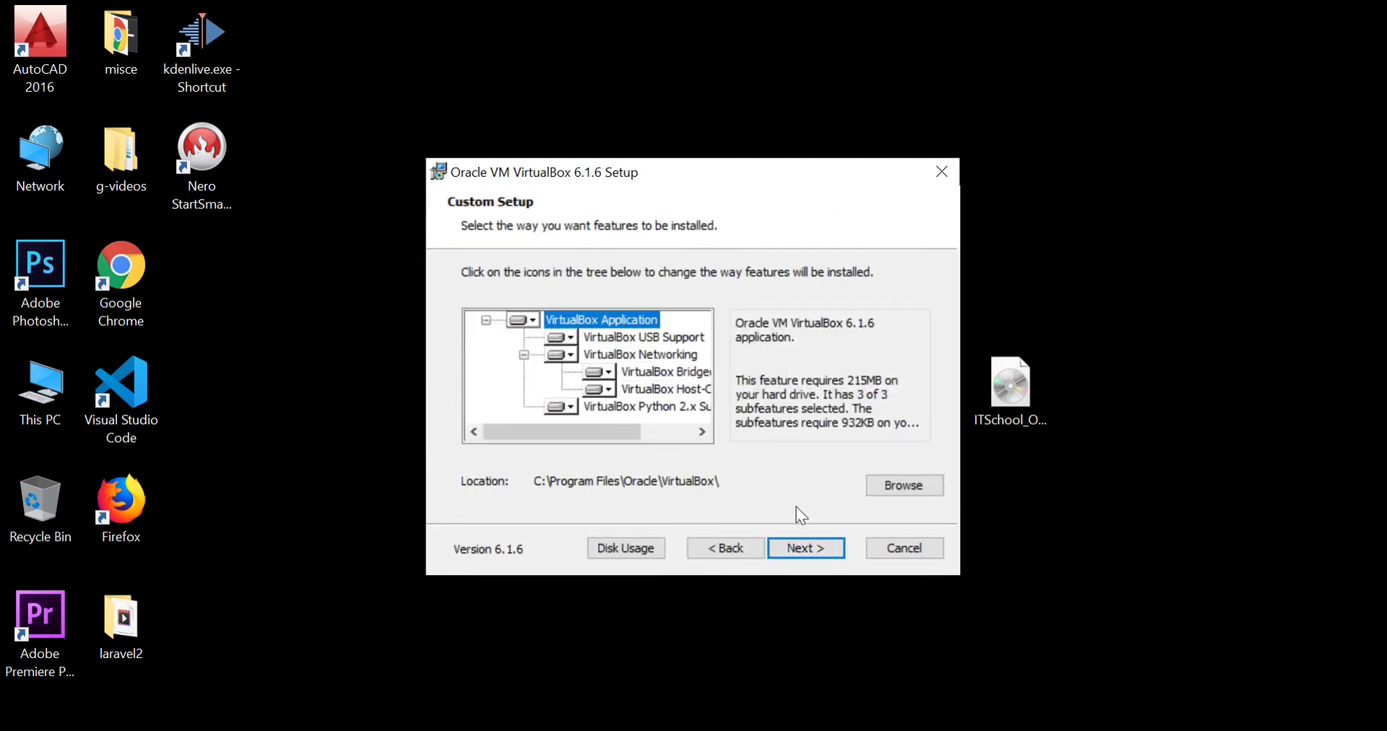
pyautogui.click(804, 556)
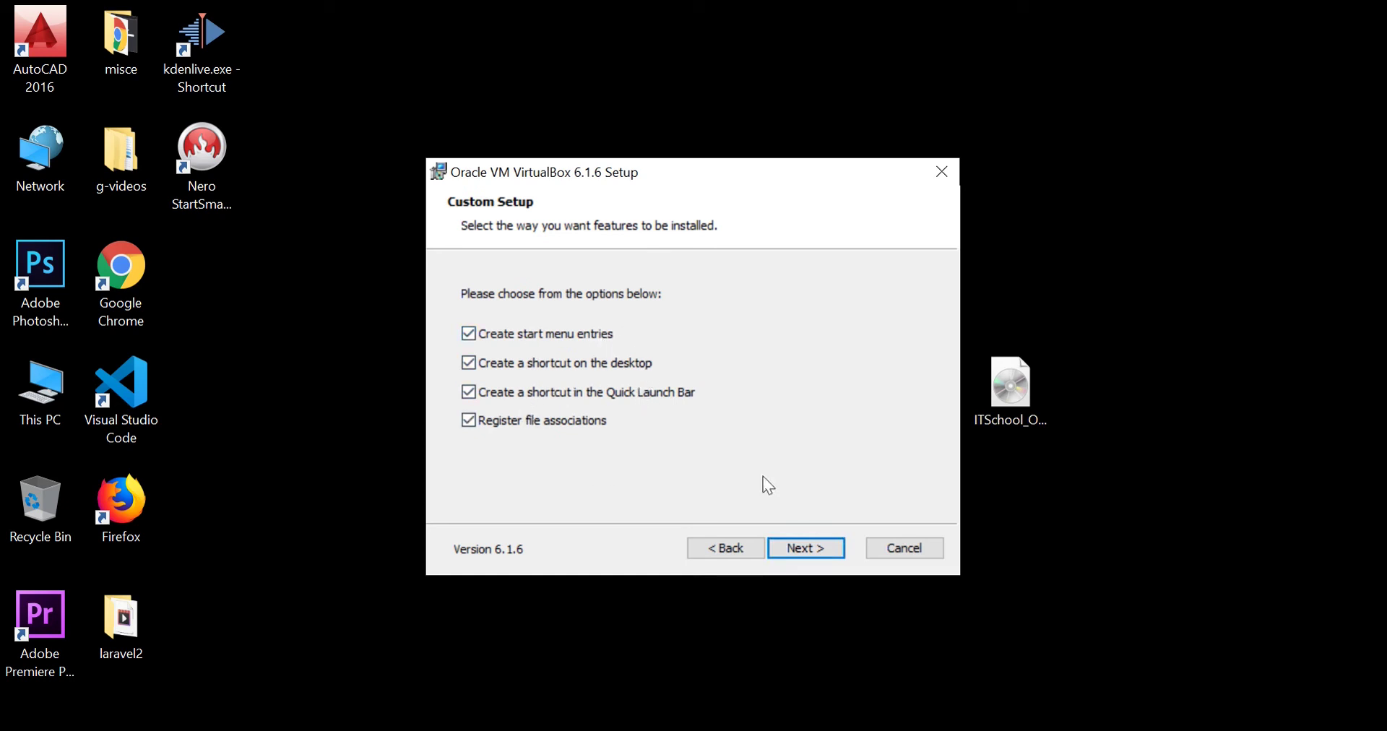
pyautogui.click(810, 550)
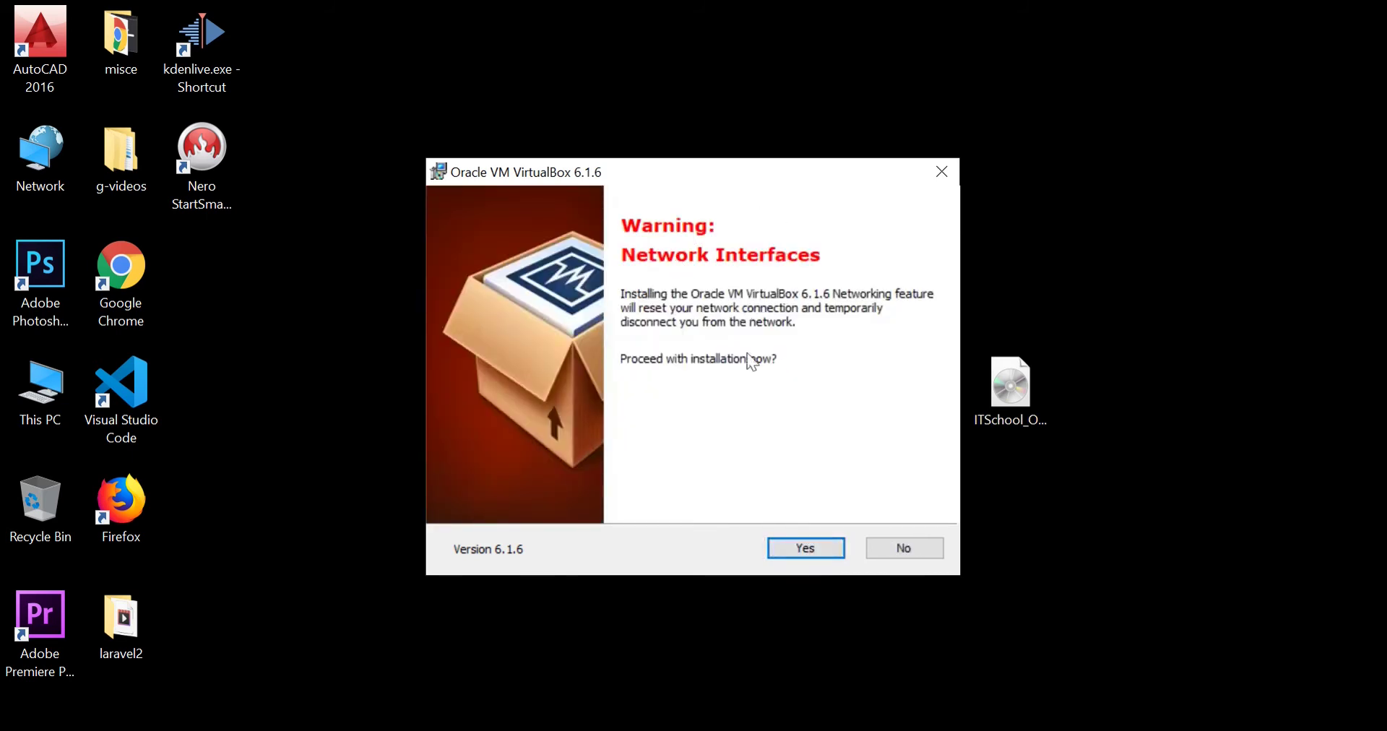
pyautogui.click(809, 555)
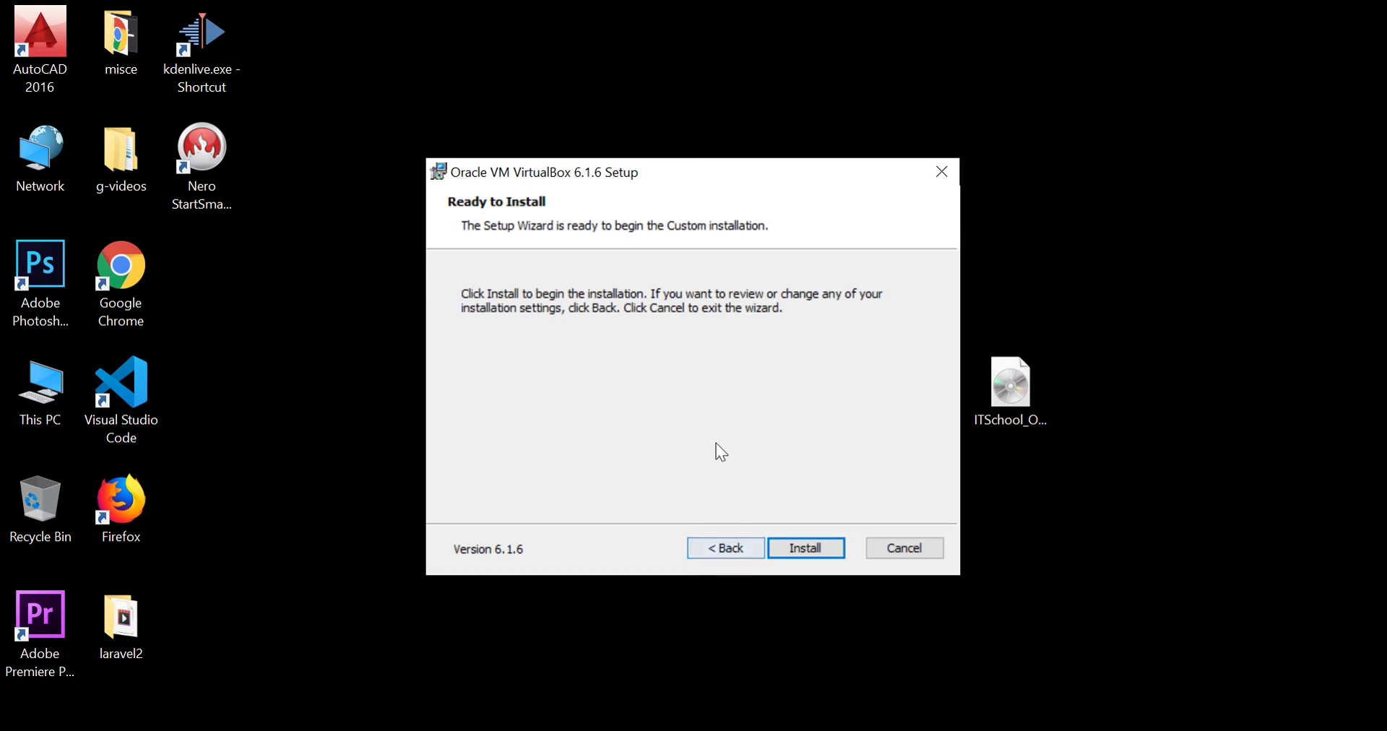
pyautogui.click(804, 547)
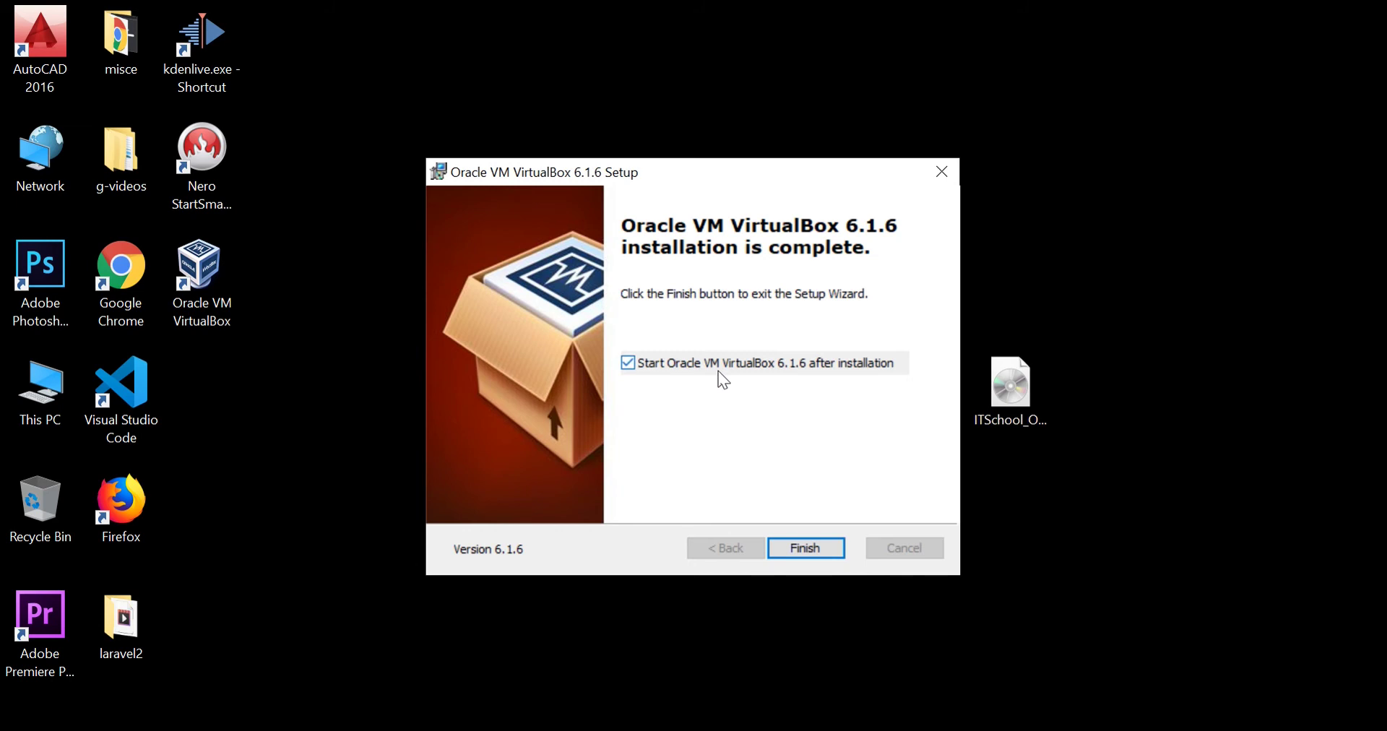
pyautogui.click(629, 363)
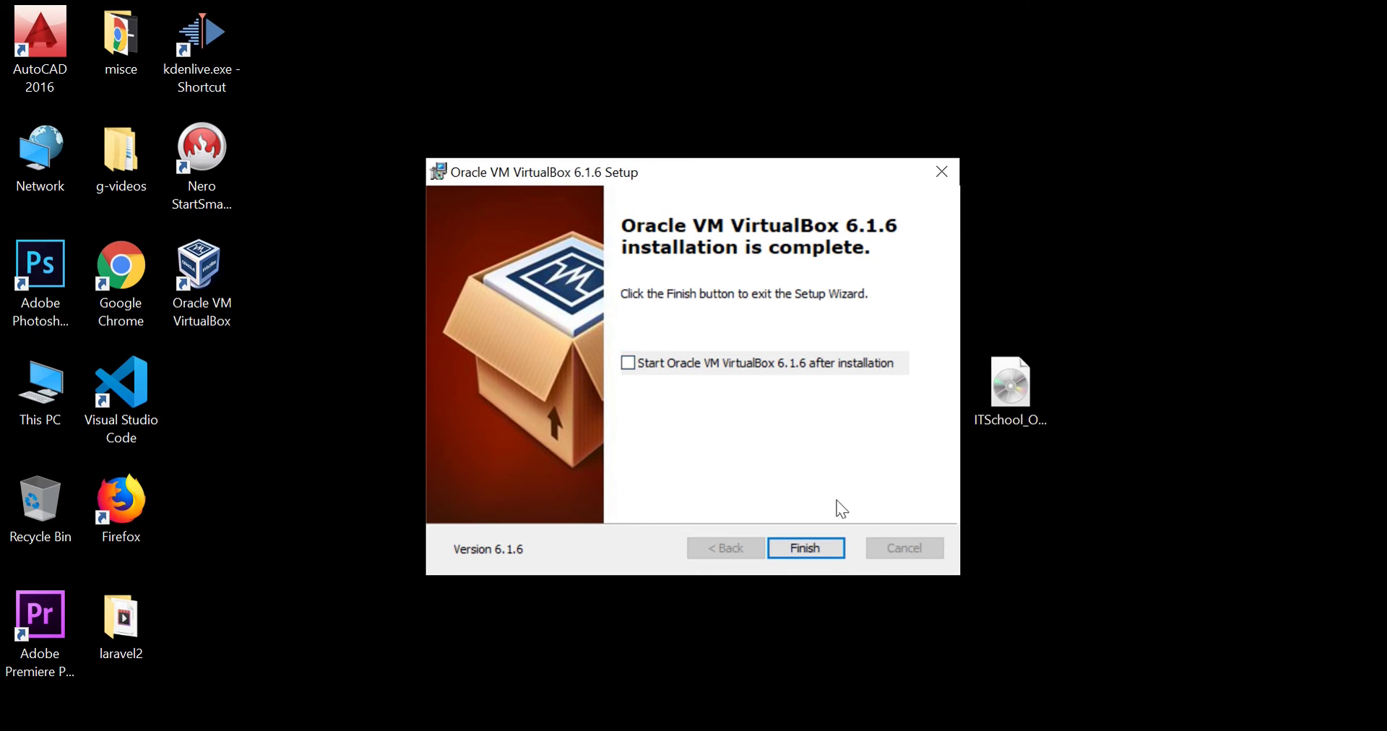
pyautogui.click(808, 548)
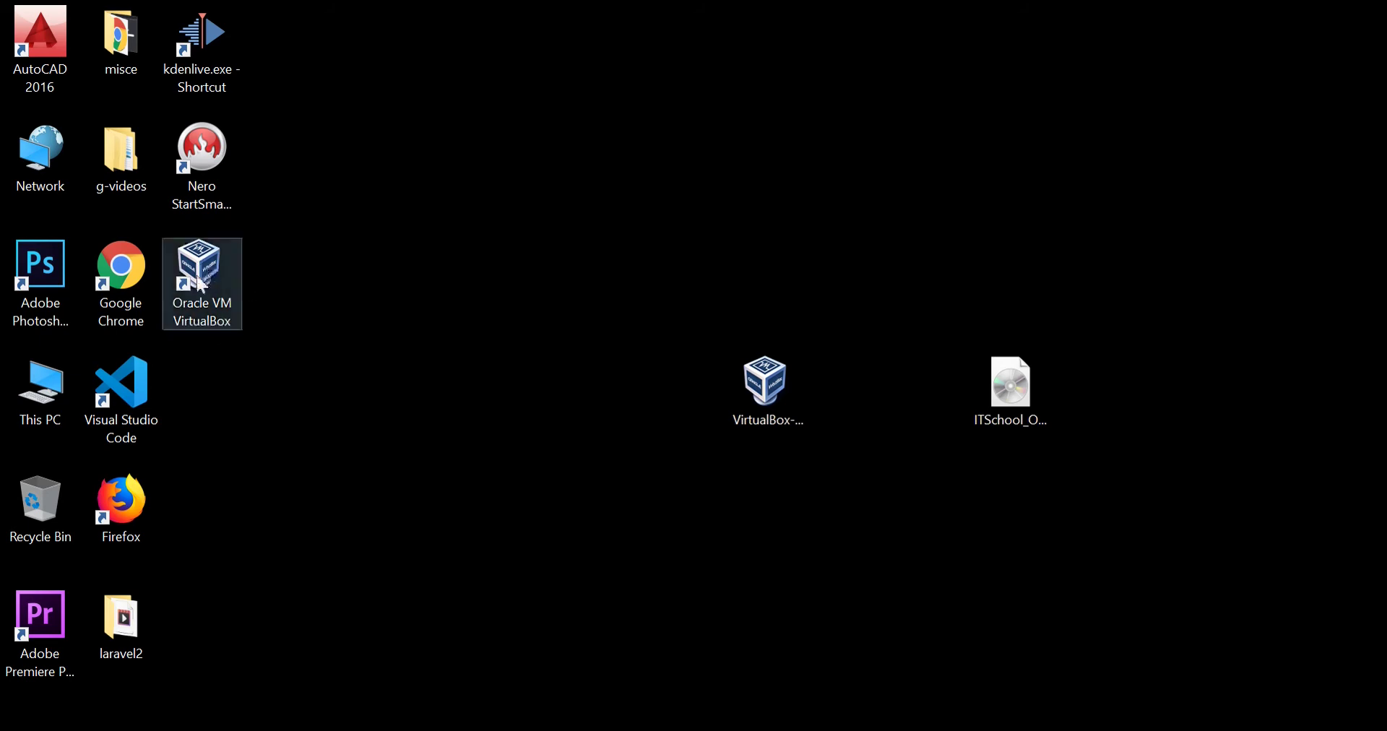
# Delete the VirtualBox installer exe from the desktop and launch Oracle VM VirtualBox.
pyautogui.click(760, 392)
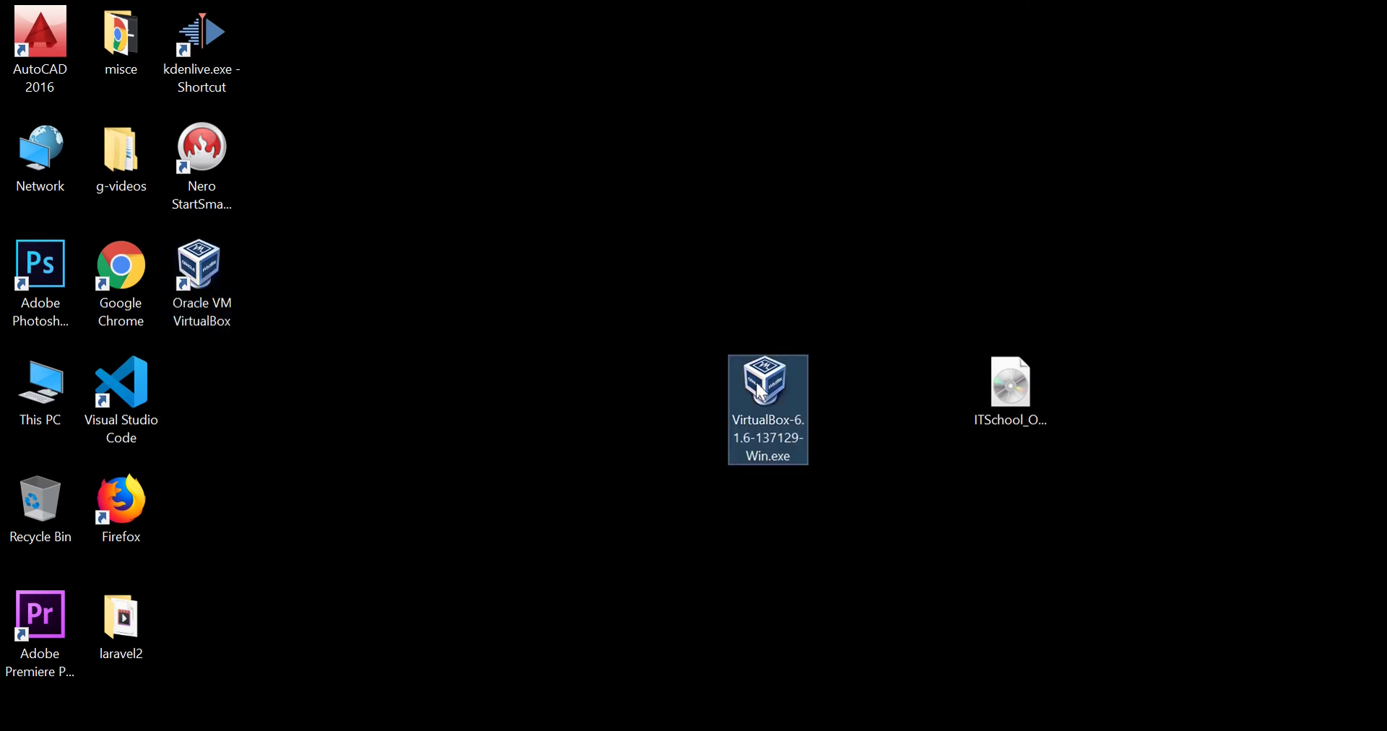
pyautogui.rightClick(760, 394)
pyautogui.click(831, 662)
pyautogui.click(500, 341)
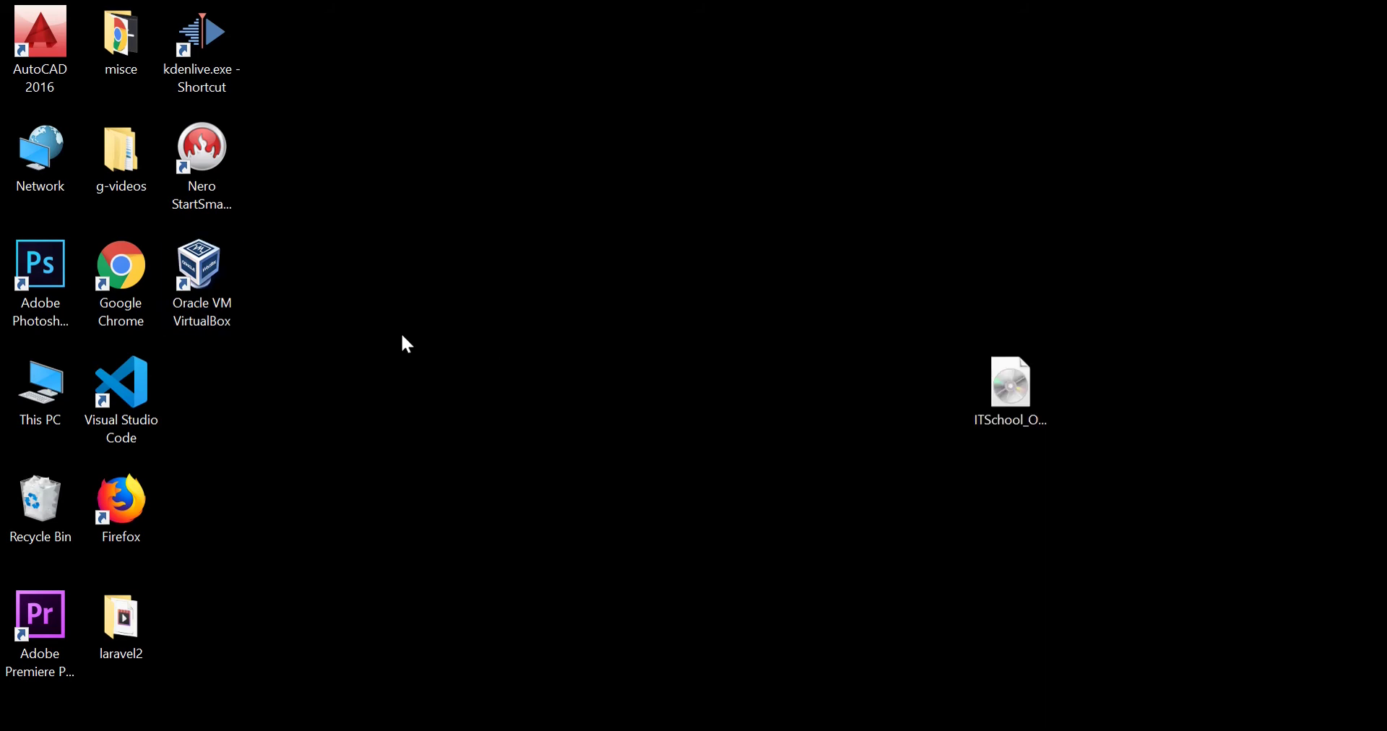
pyautogui.doubleClick(204, 282)
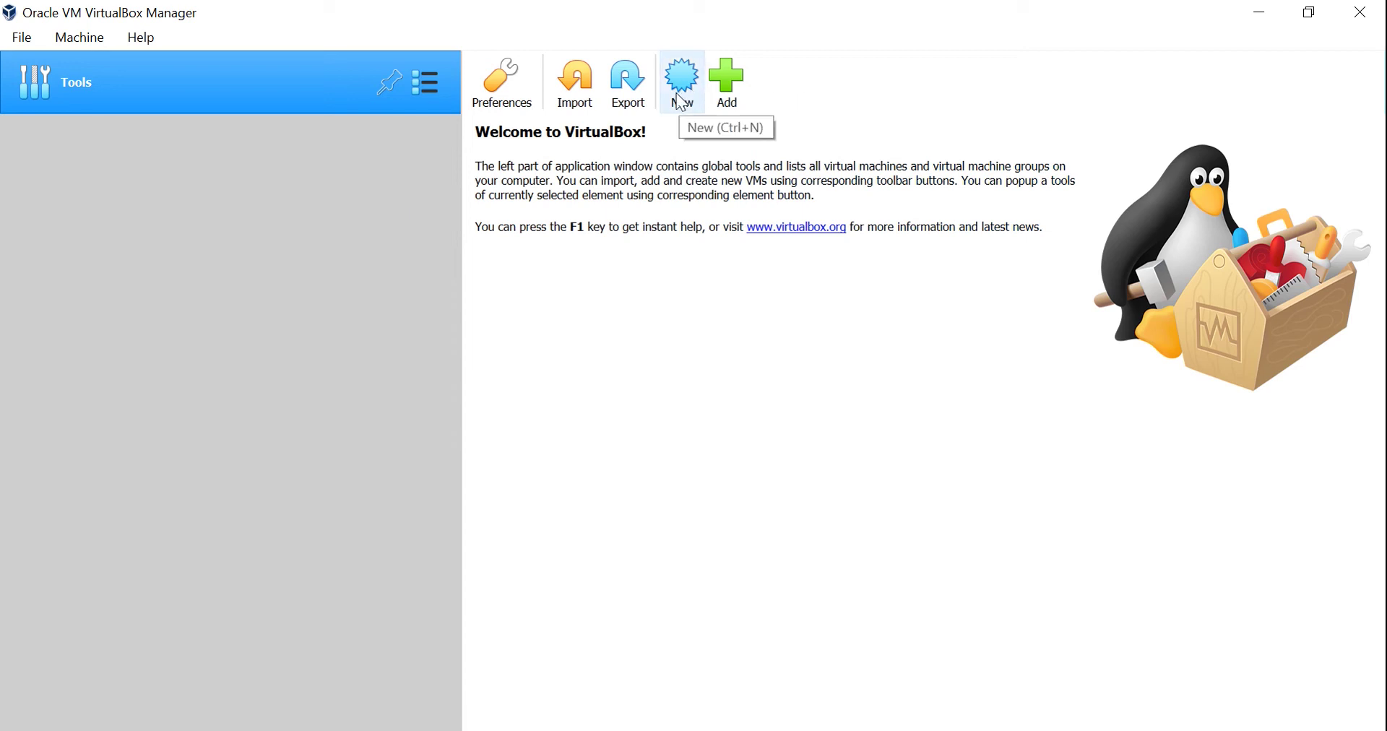
# Start a new virtual machine named 'Ubuntu' with type Linux, Ubuntu (64-bit).
pyautogui.click(682, 101)
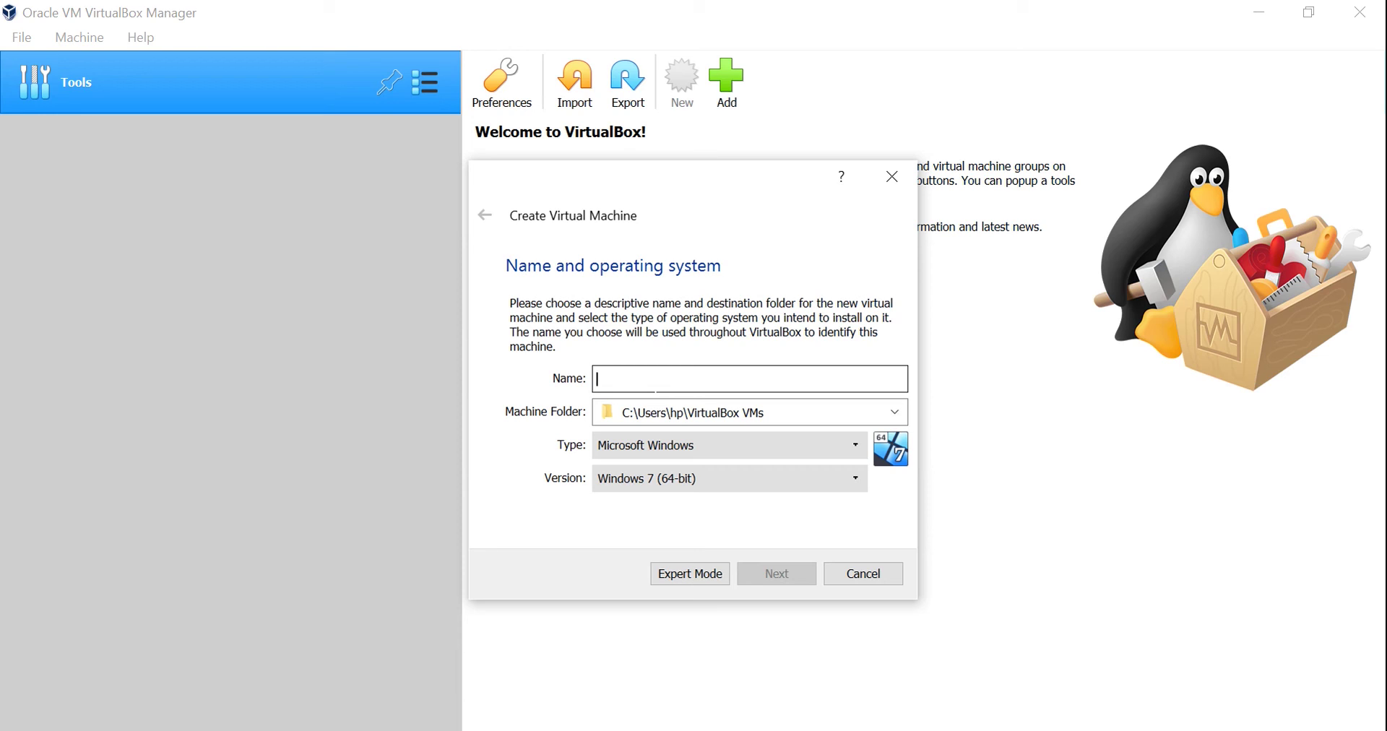
pyautogui.write('Ubu')
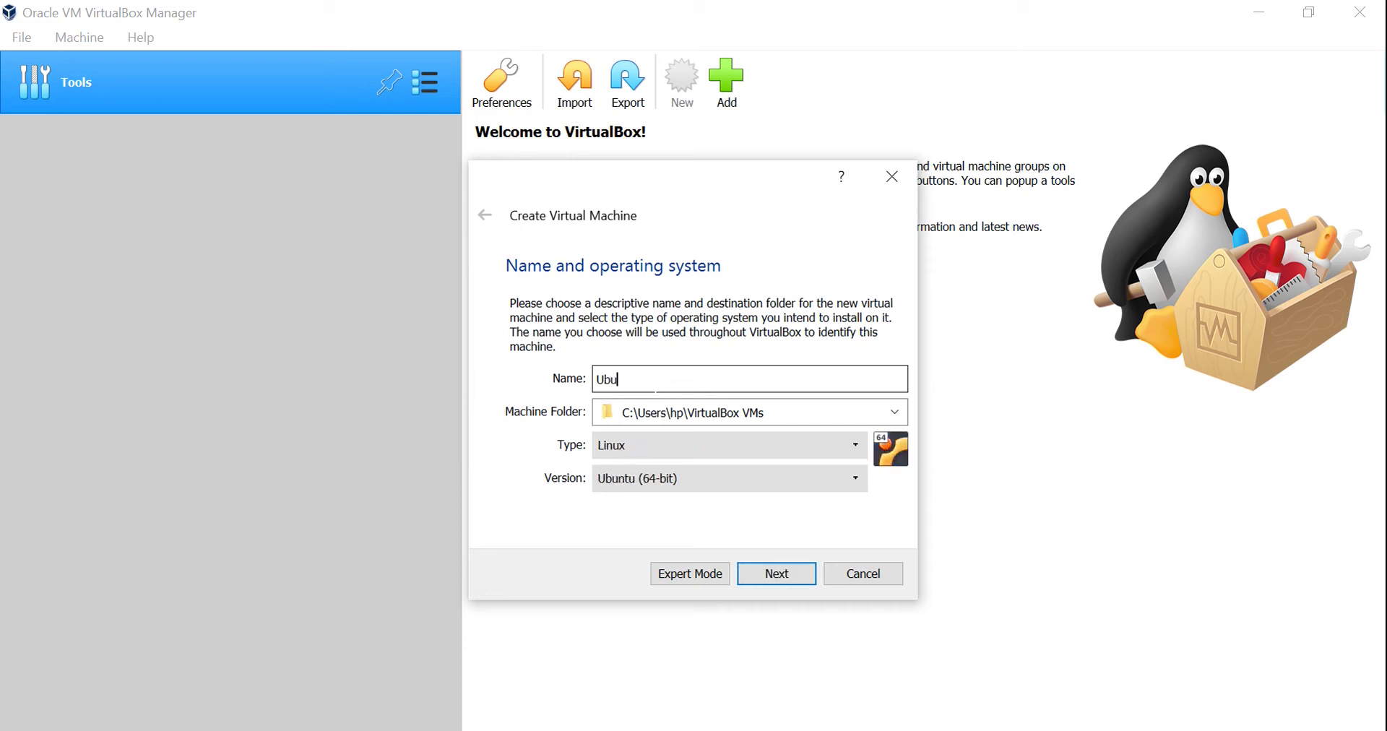
pyautogui.write('ntu')
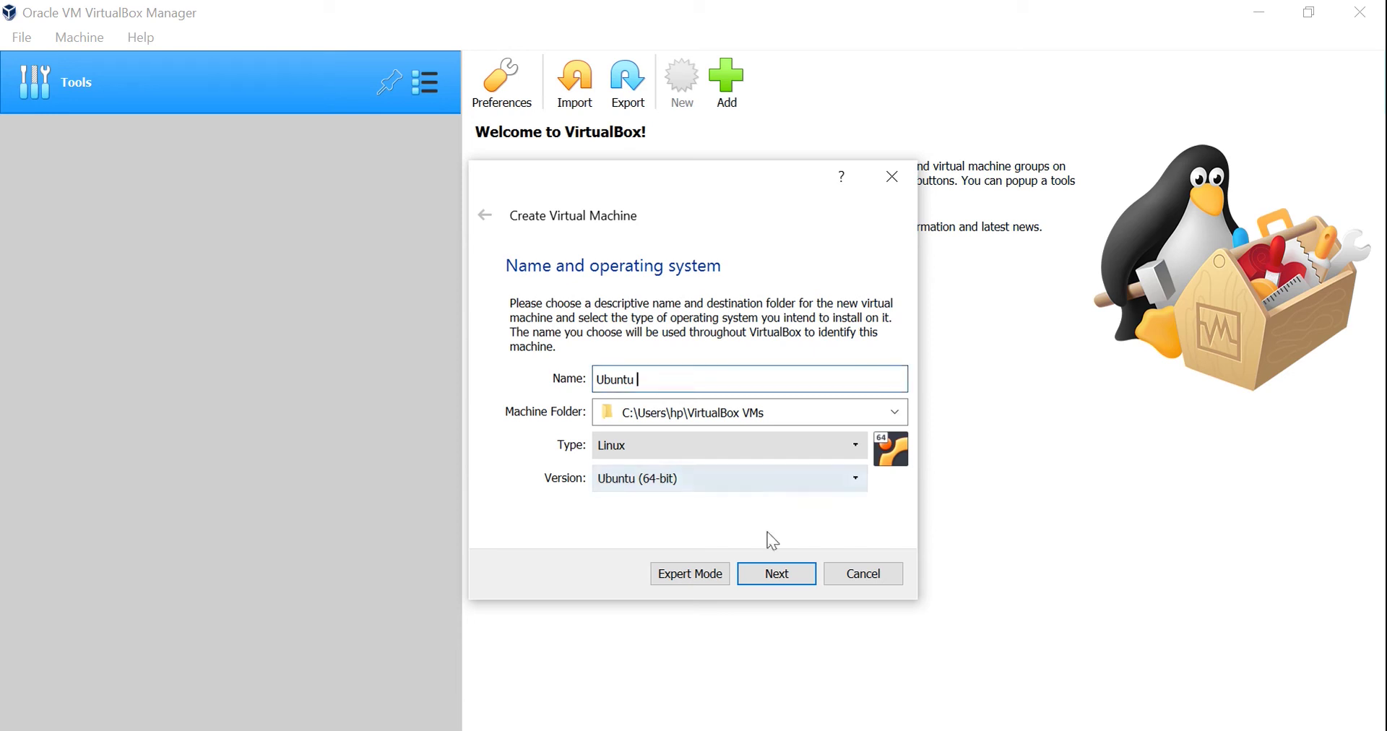
pyautogui.click(787, 588)
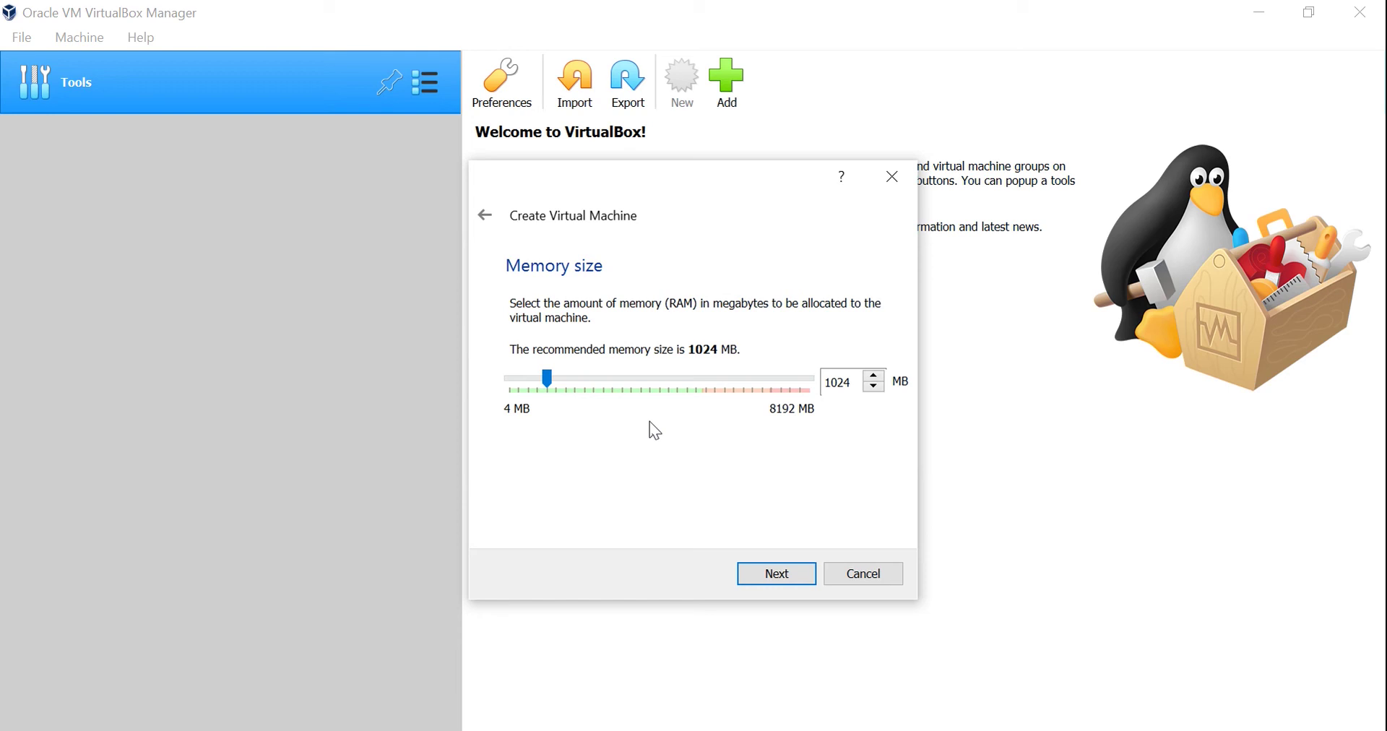
# Give the machine 1705 MB of memory and choose to create a new virtual hard disk.
pyautogui.moveTo(549, 380); pyautogui.dragTo(575, 381)
pyautogui.click(777, 575)
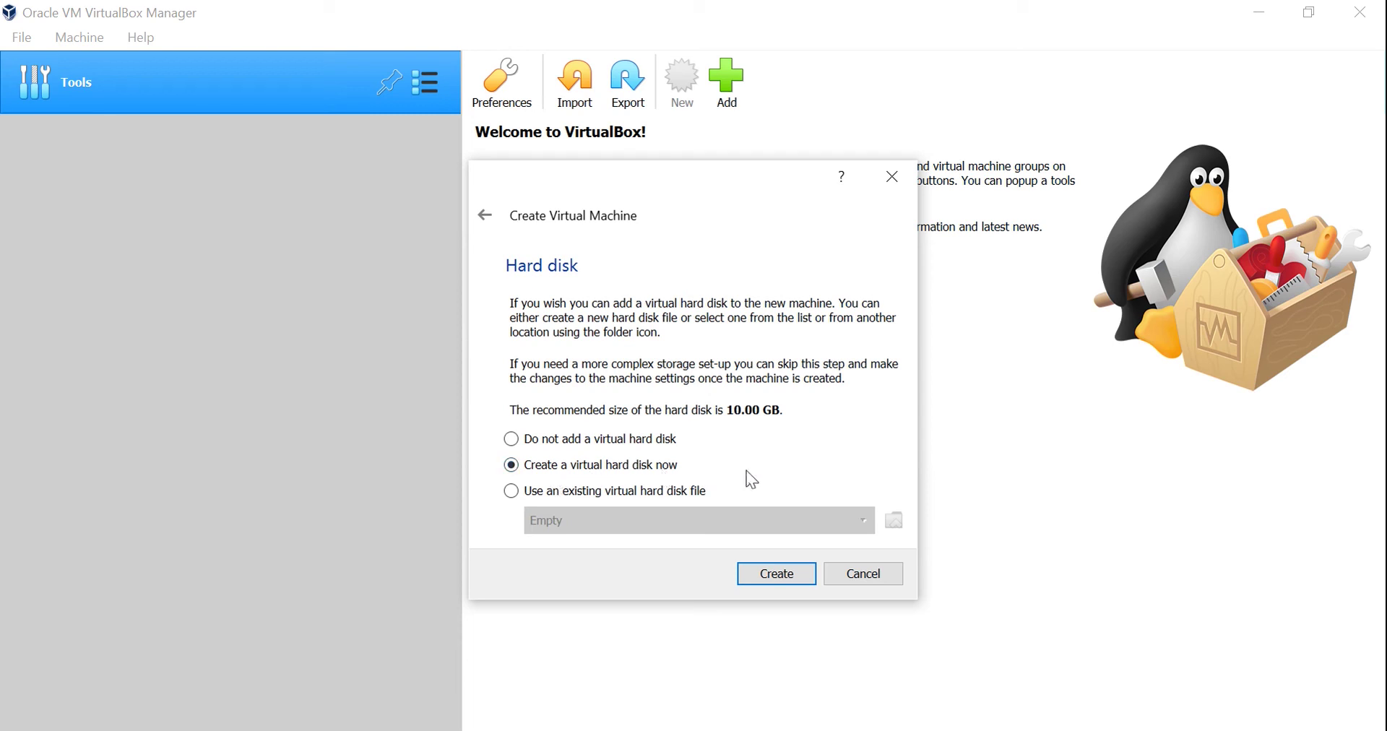
pyautogui.click(782, 578)
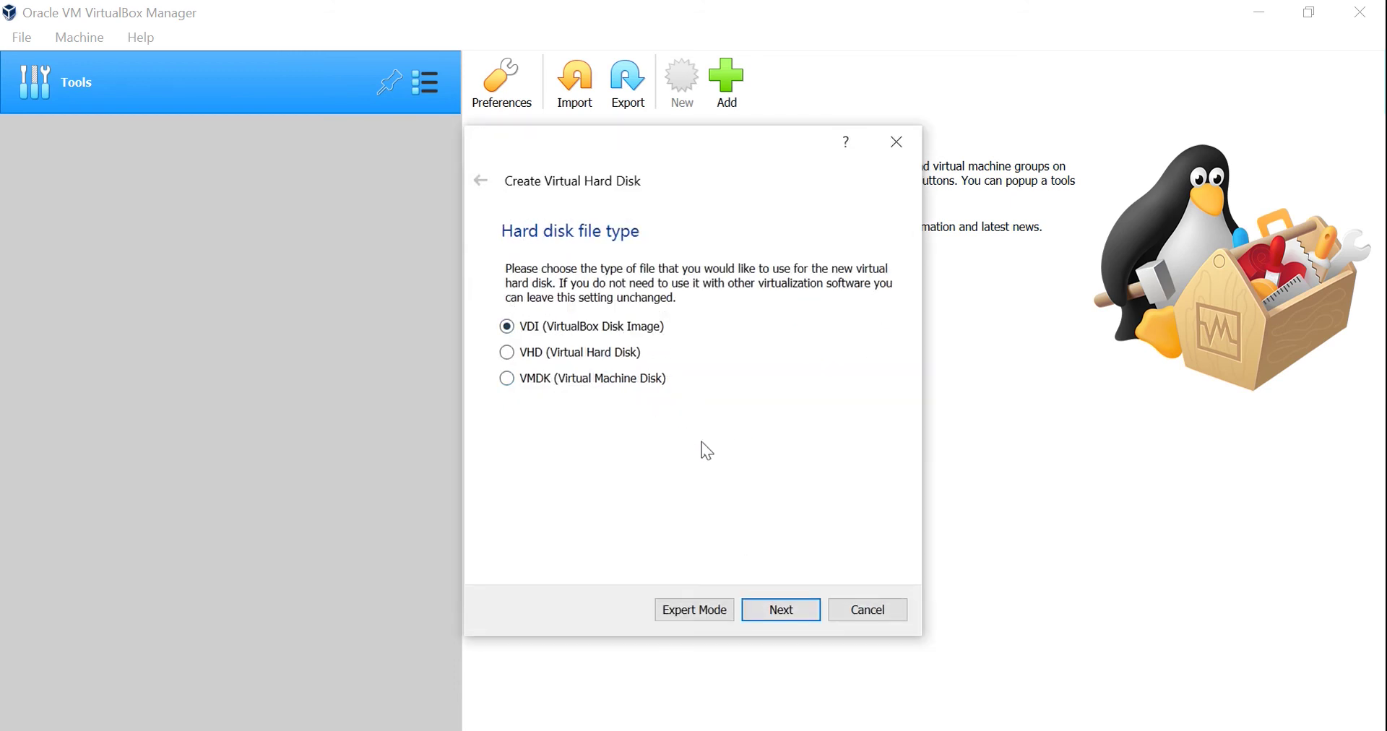
# Create a dynamically allocated 55.96 GB VDI disk to finish the Ubuntu machine.
pyautogui.click(784, 616)
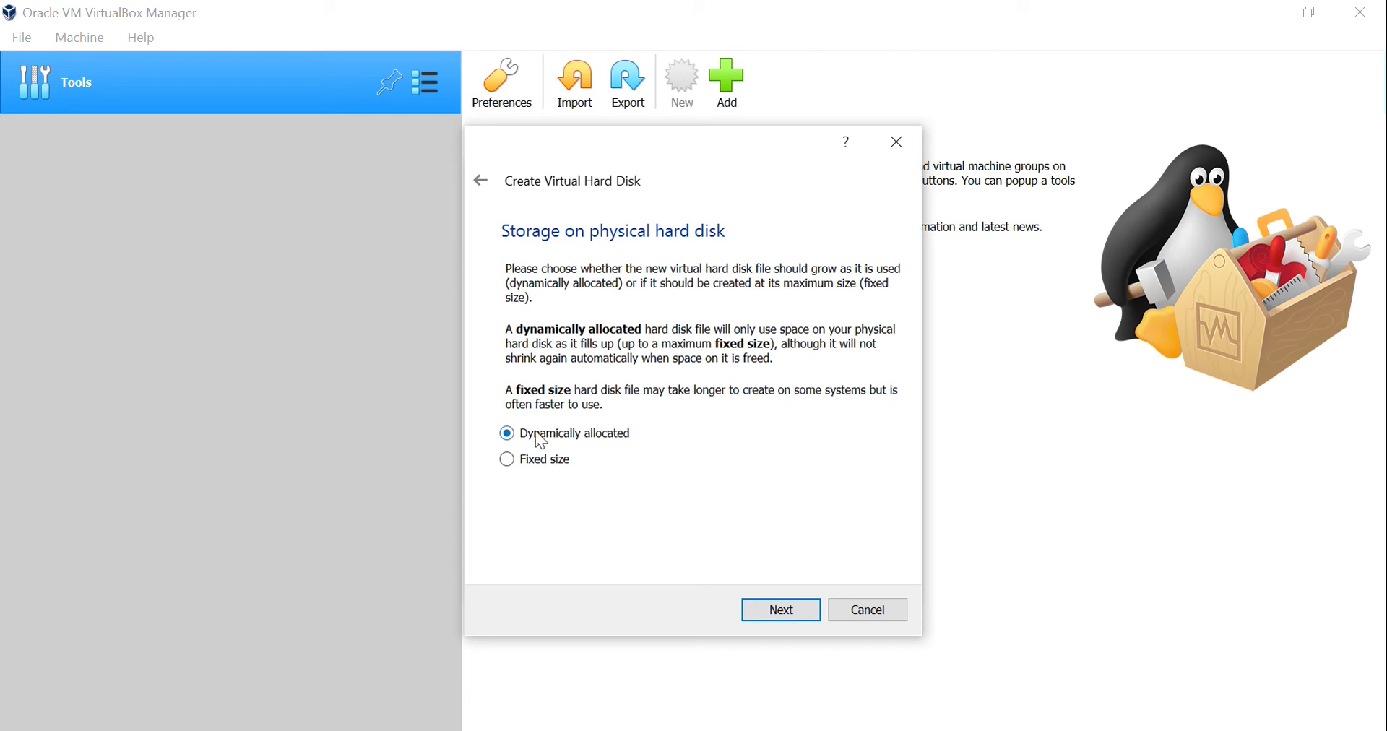
pyautogui.click(780, 614)
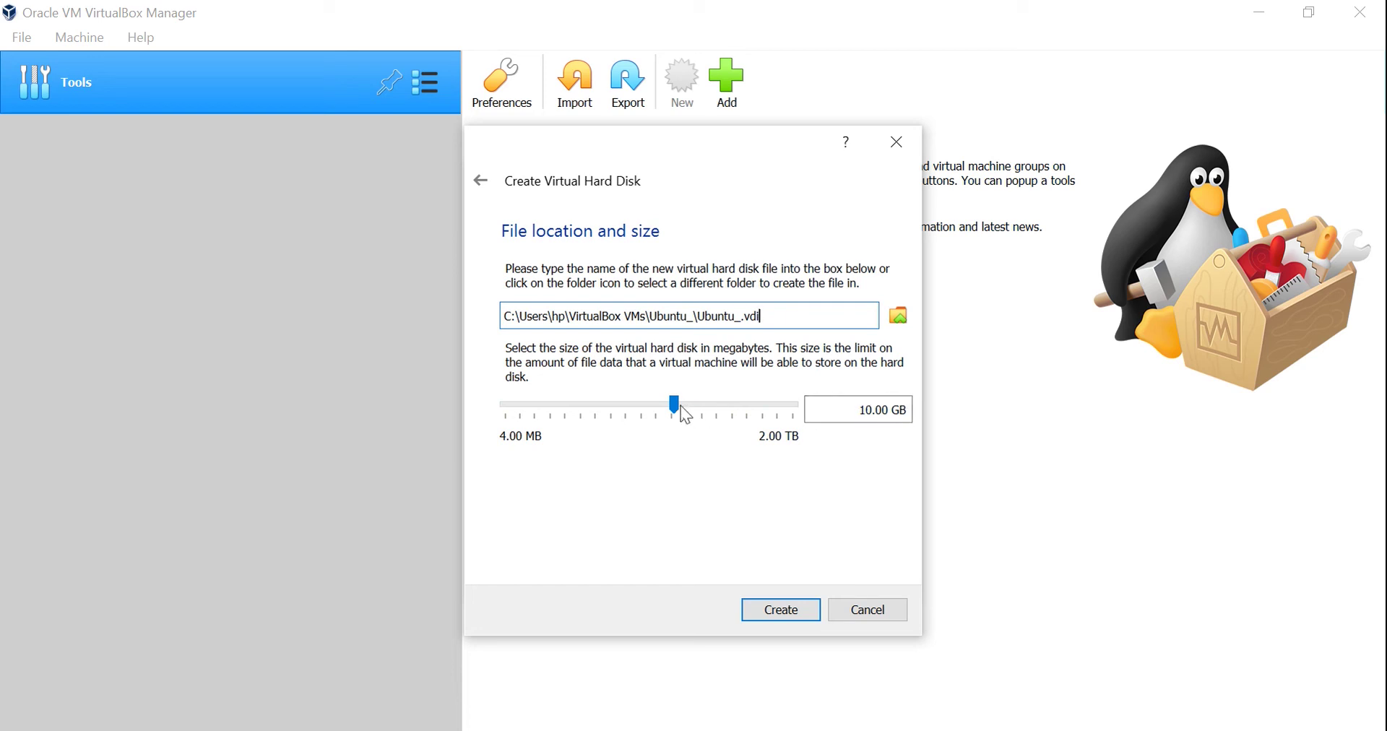
pyautogui.moveTo(675, 410); pyautogui.dragTo(713, 409)
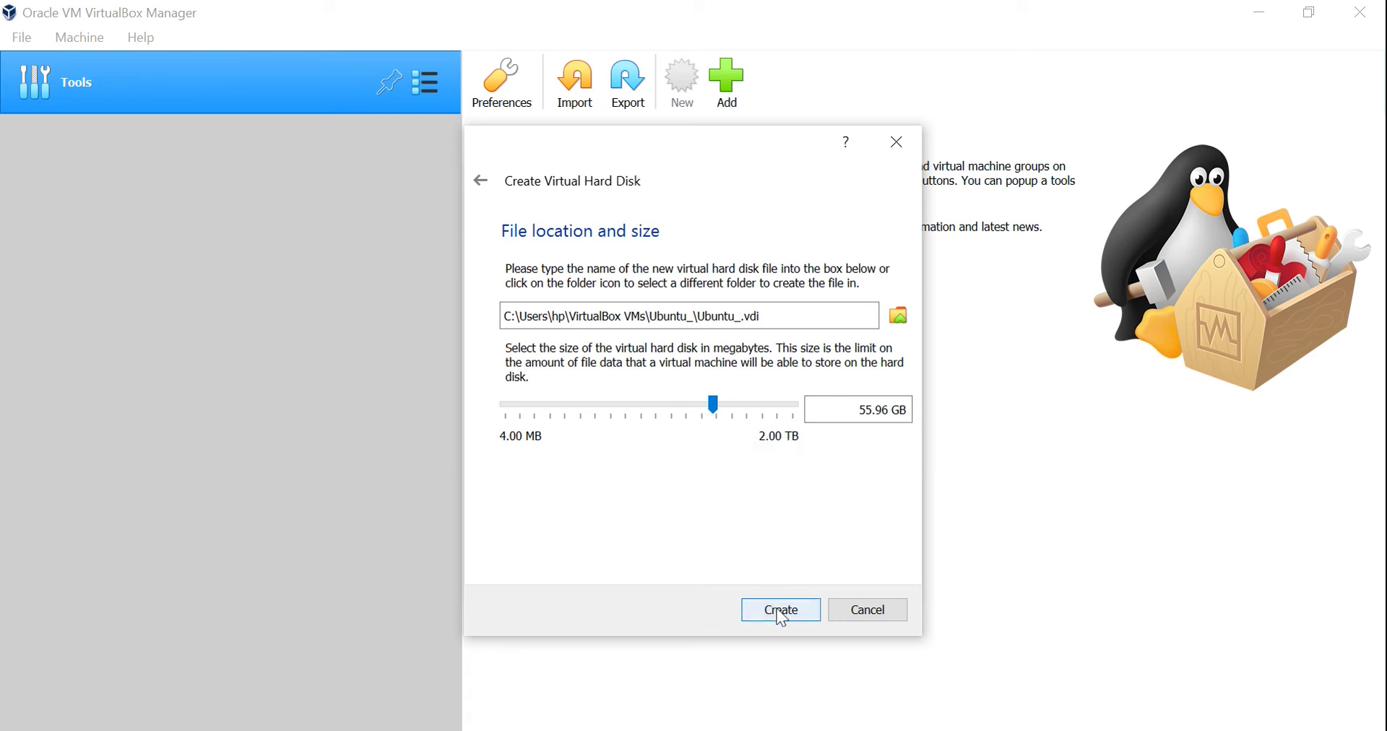
pyautogui.click(782, 611)
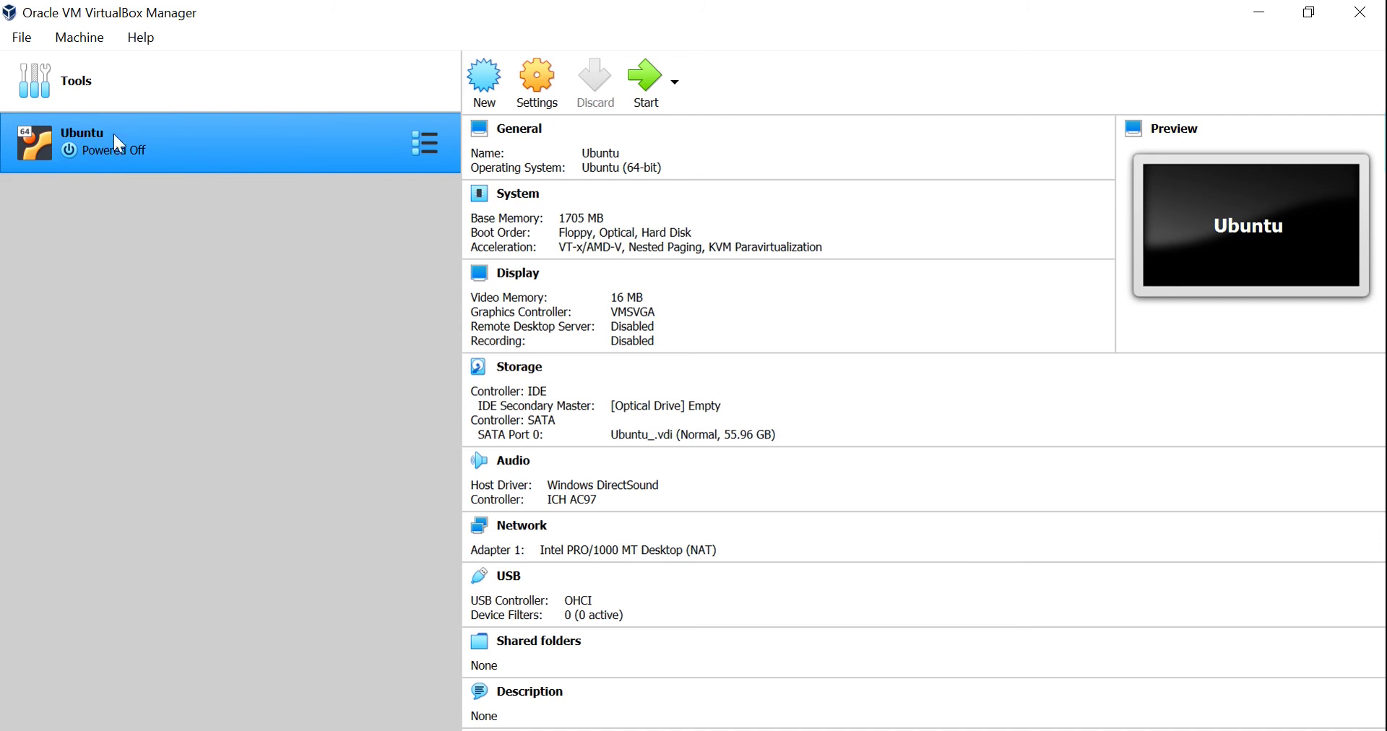
# Open the Ubuntu machine's Settings.
pyautogui.click(153, 113)
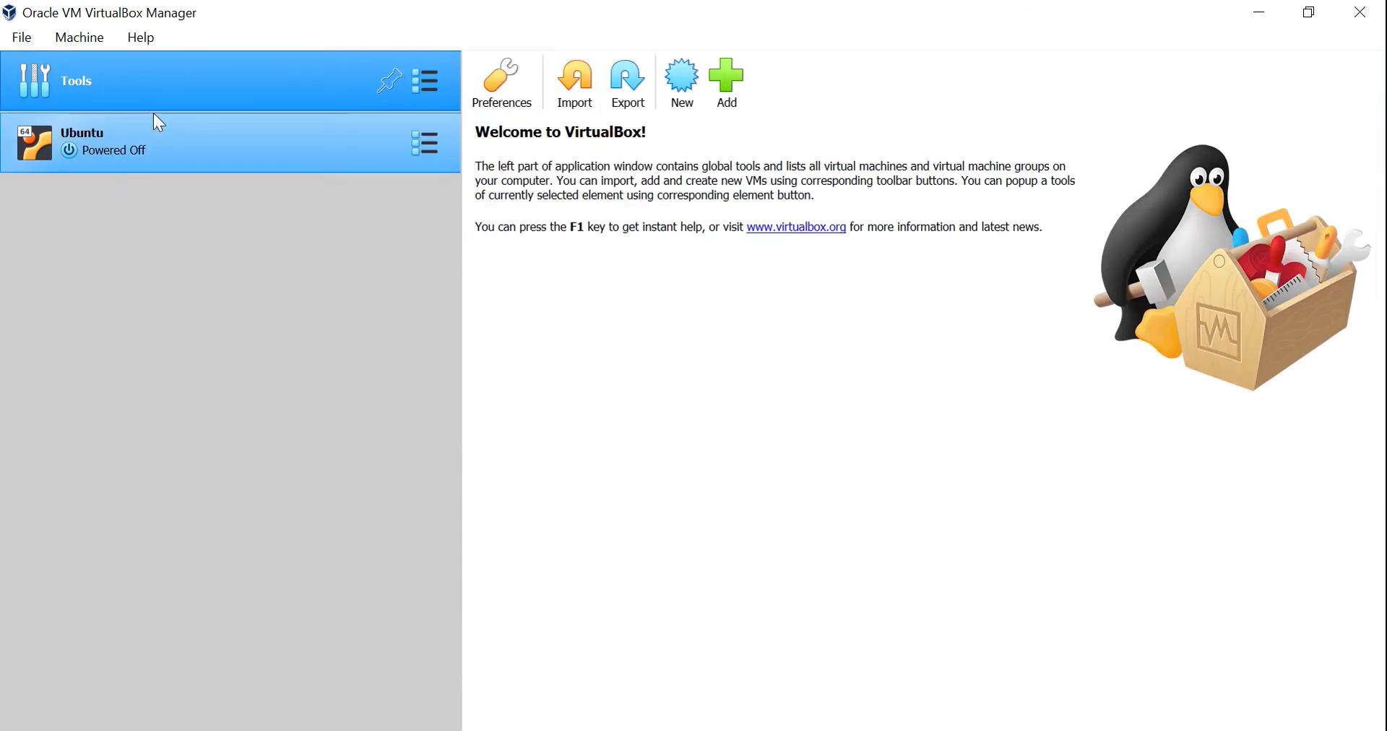
pyautogui.click(131, 136)
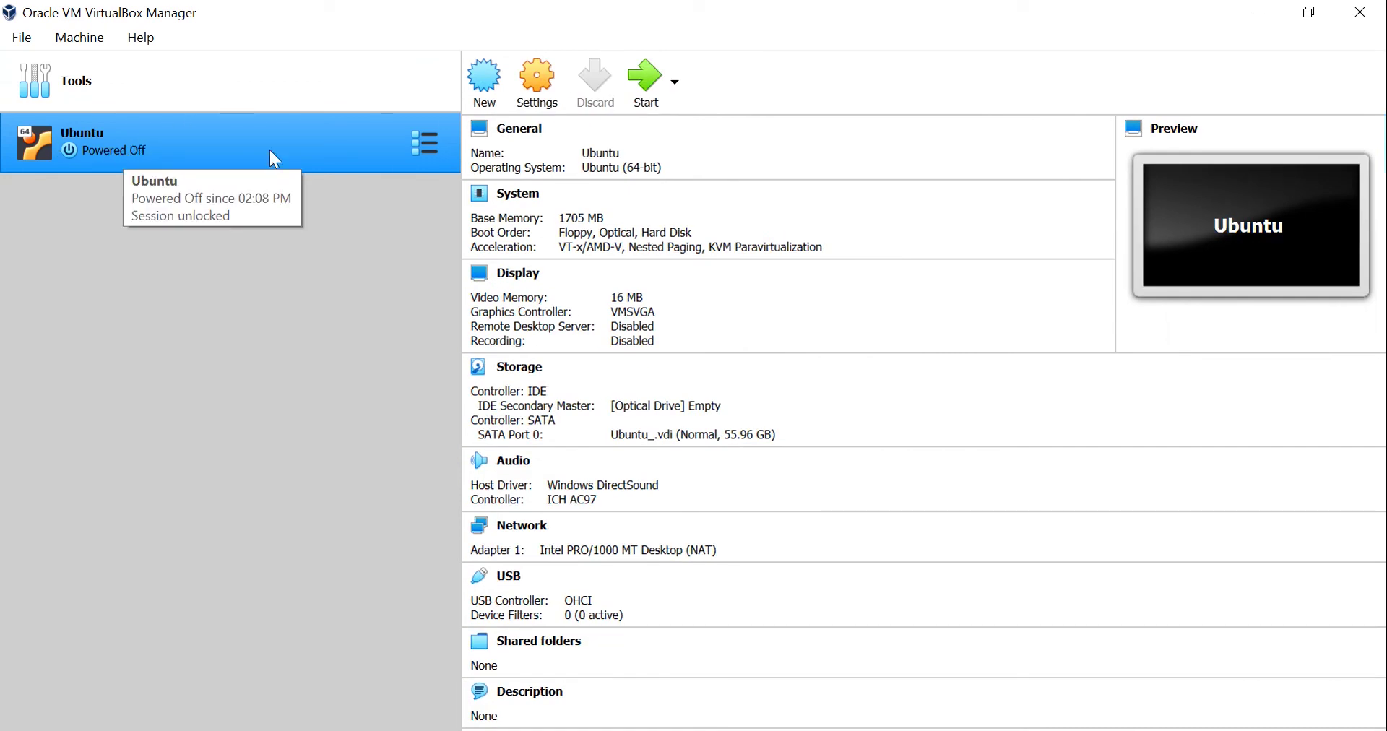
pyautogui.click(537, 80)
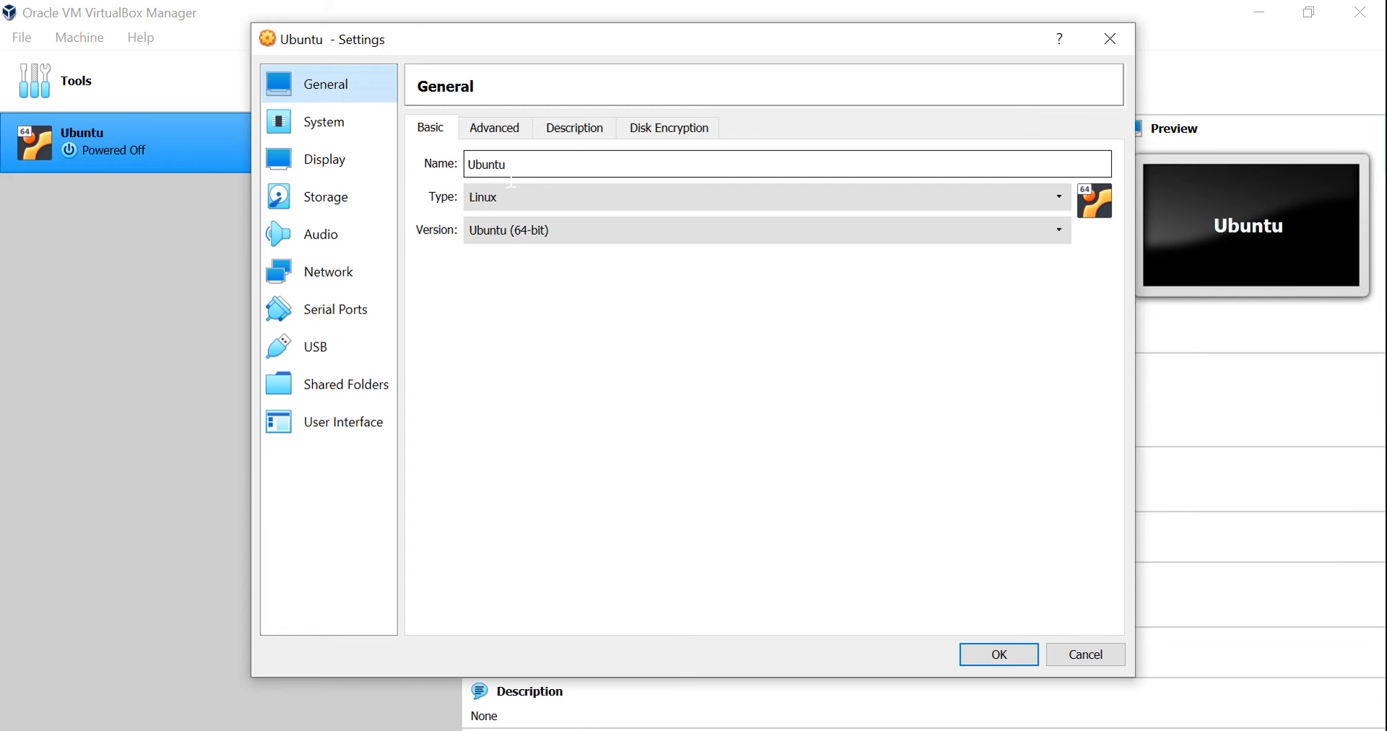
# Set Shared Clipboard and Drag'n'Drop to Bidirectional under General > Advanced.
pyautogui.click(496, 137)
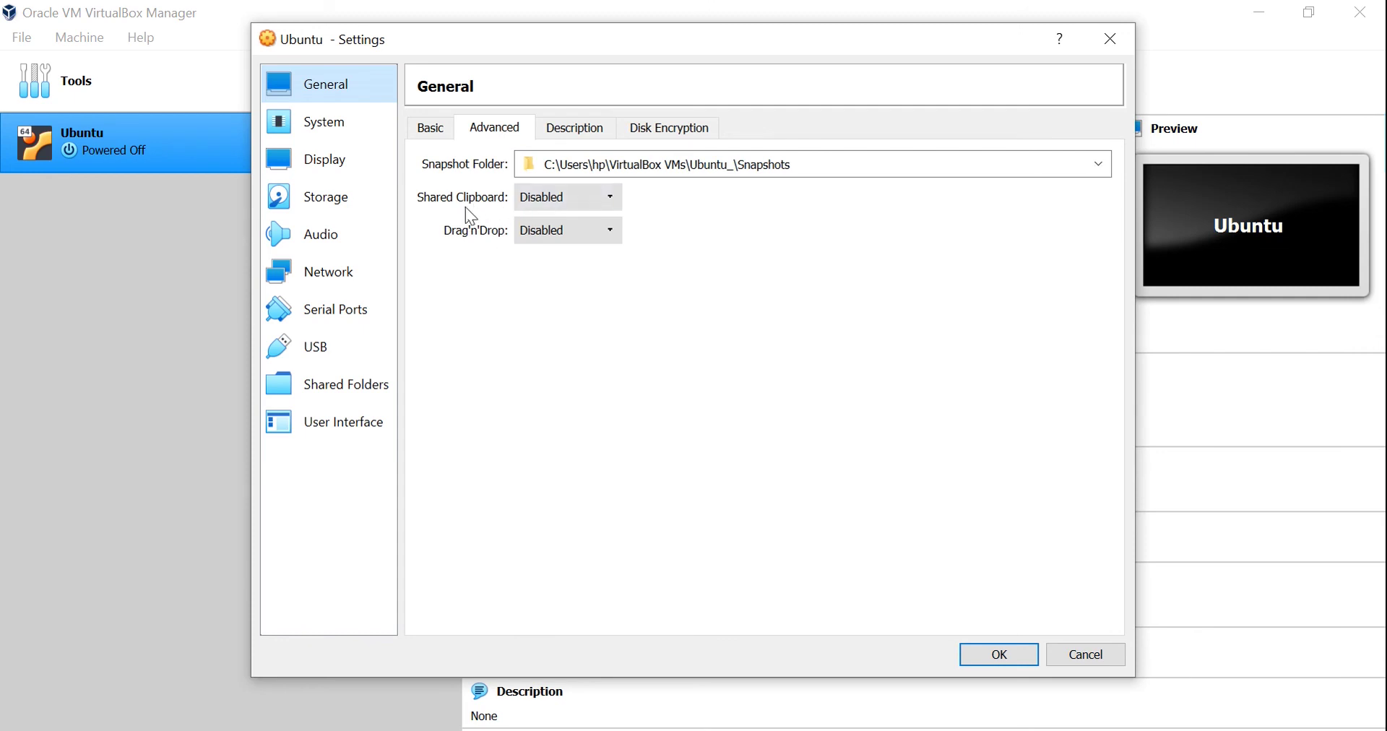
pyautogui.click(563, 198)
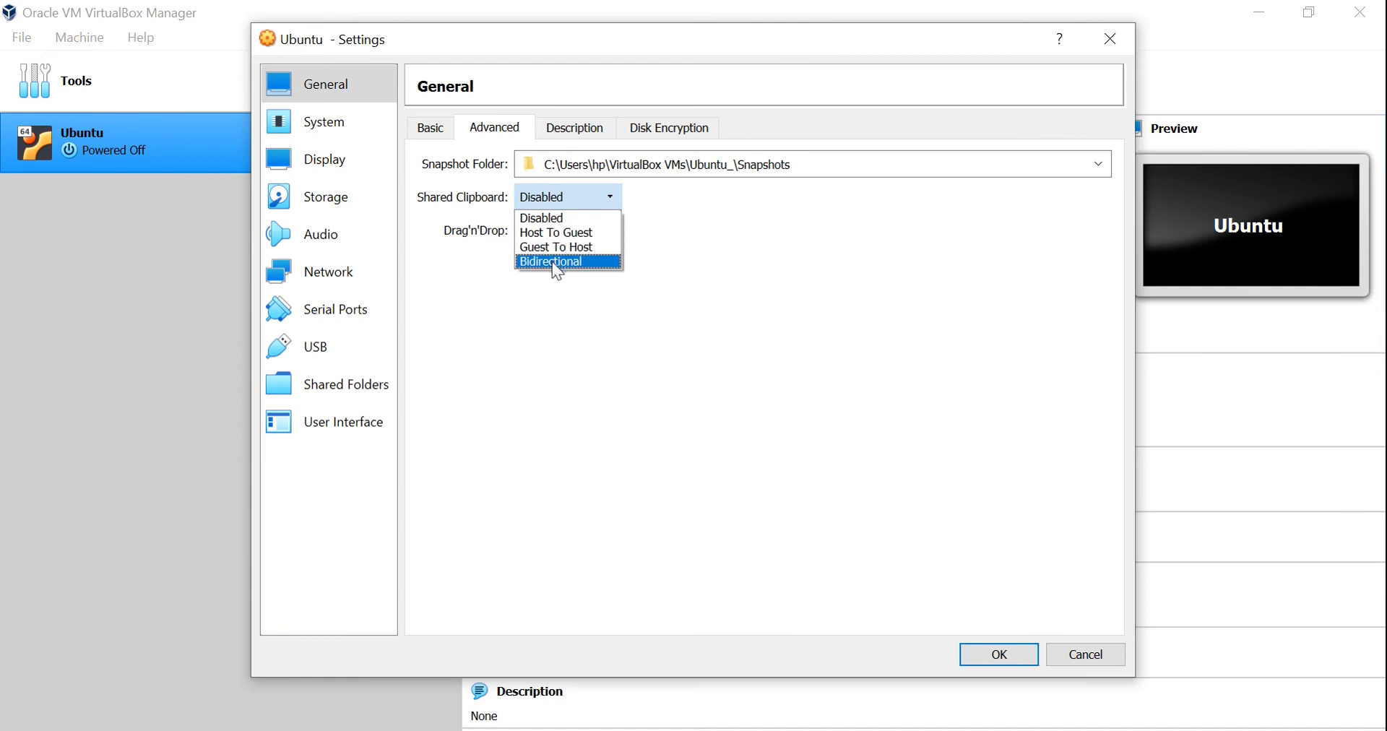
pyautogui.click(552, 261)
pyautogui.click(543, 228)
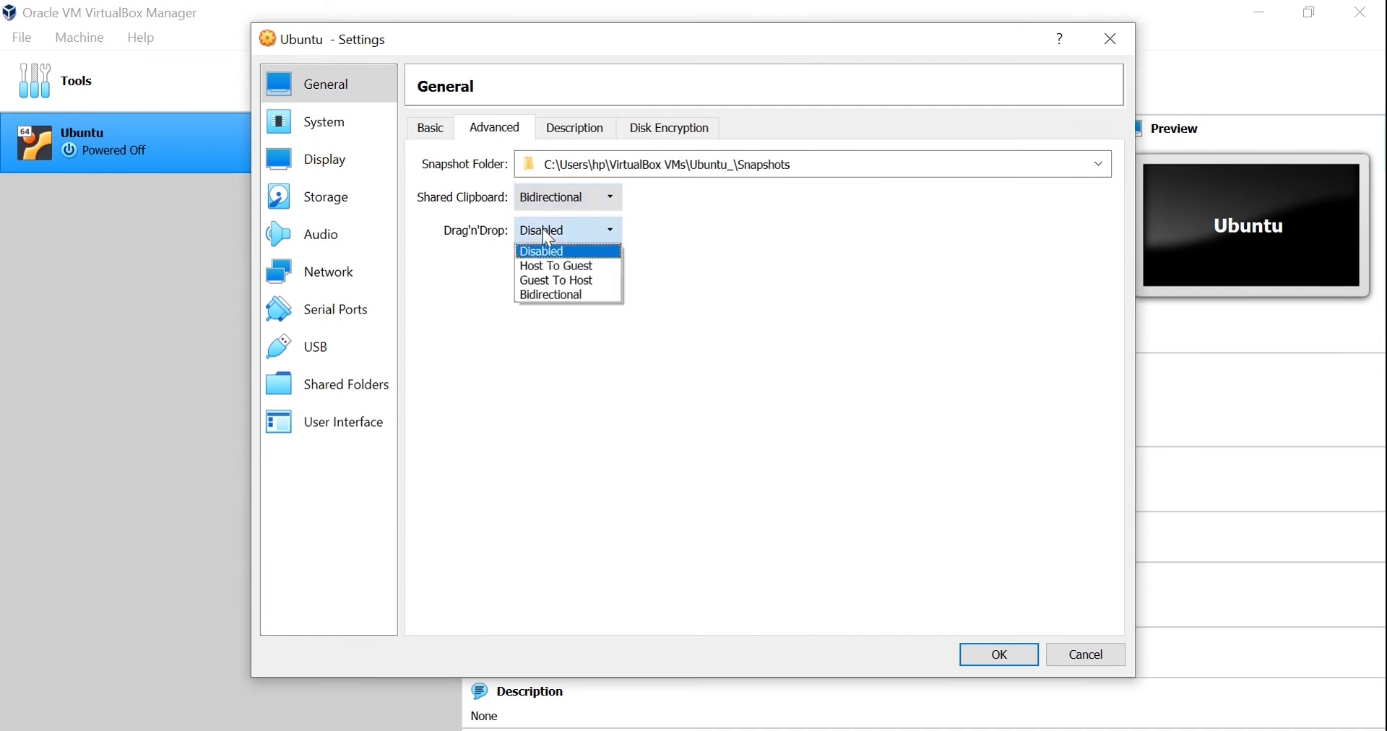
pyautogui.click(557, 306)
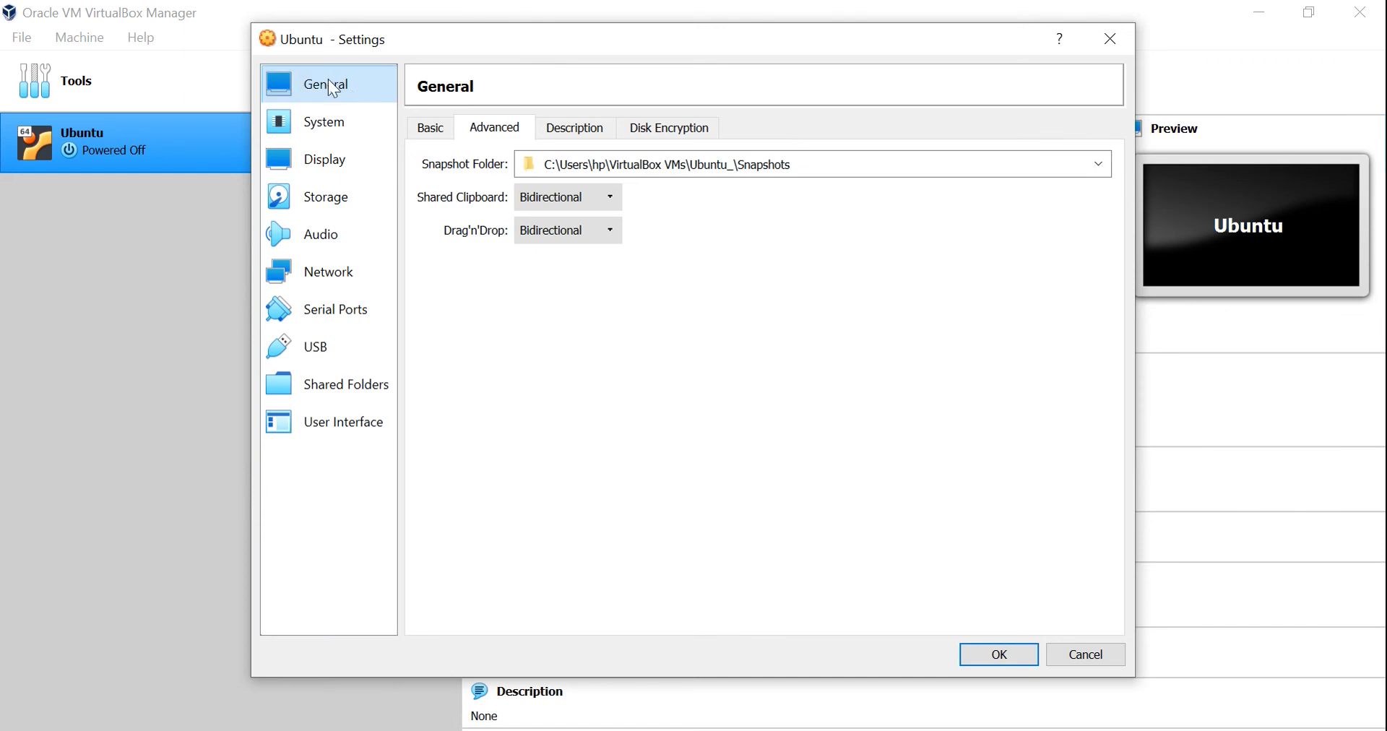
pyautogui.click(330, 133)
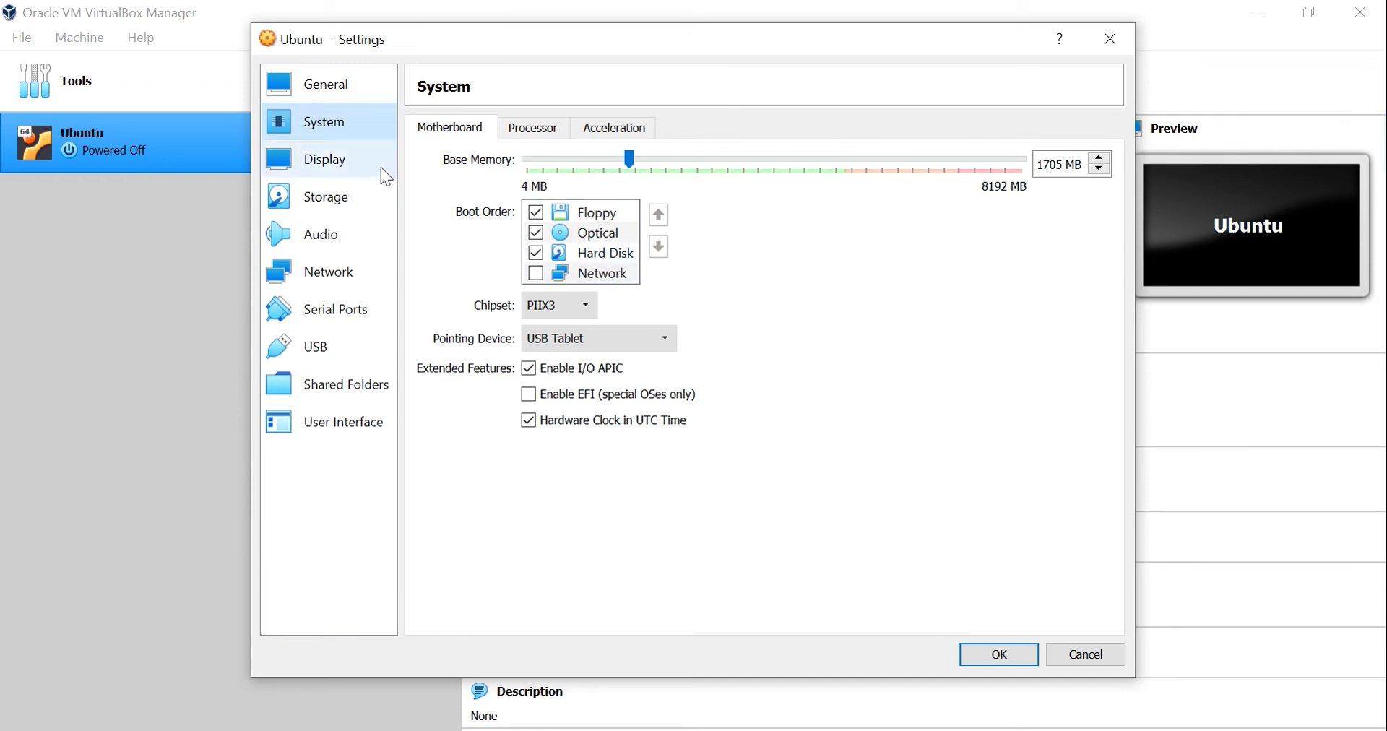
# Move through the Ubuntu machine's Display settings toward its Storage page.
pyautogui.click(345, 164)
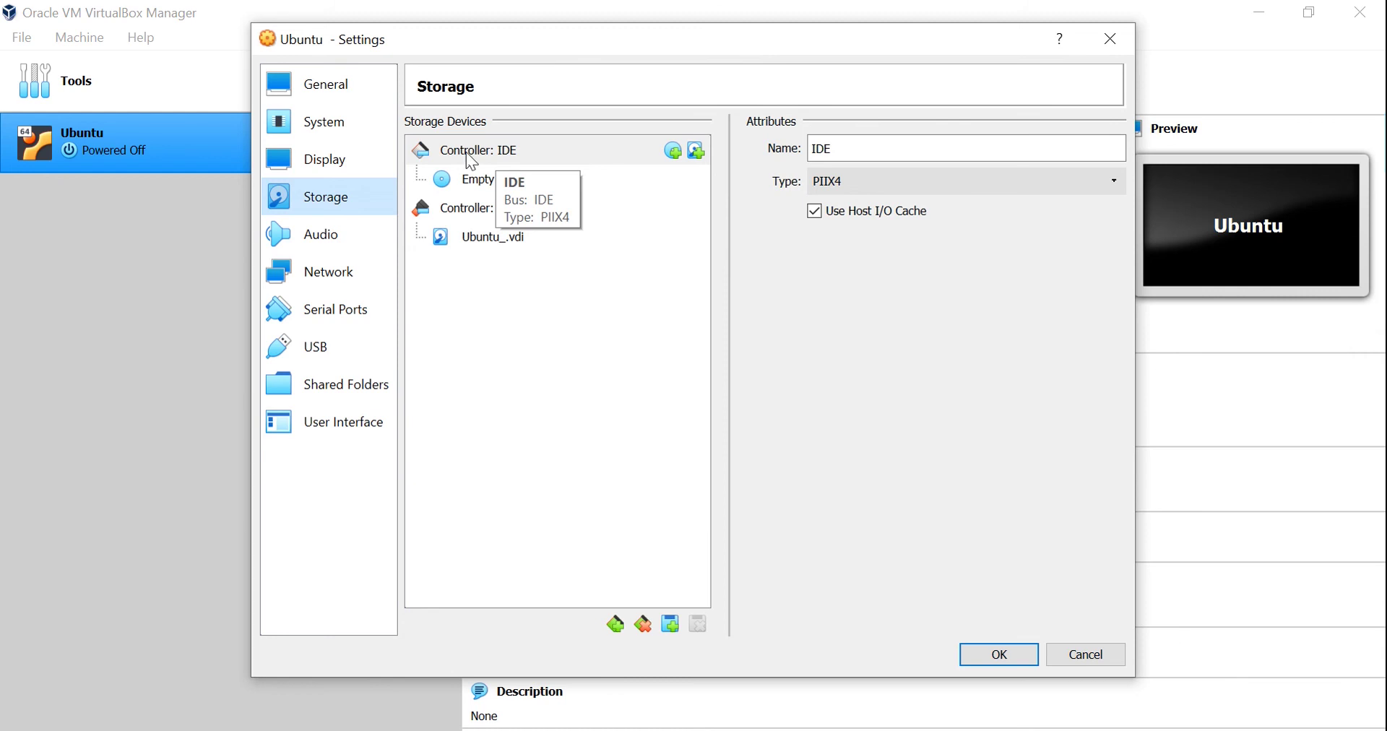
# Select the empty IDE optical drive and browse for a disk image file to load into it.
pyautogui.click(482, 189)
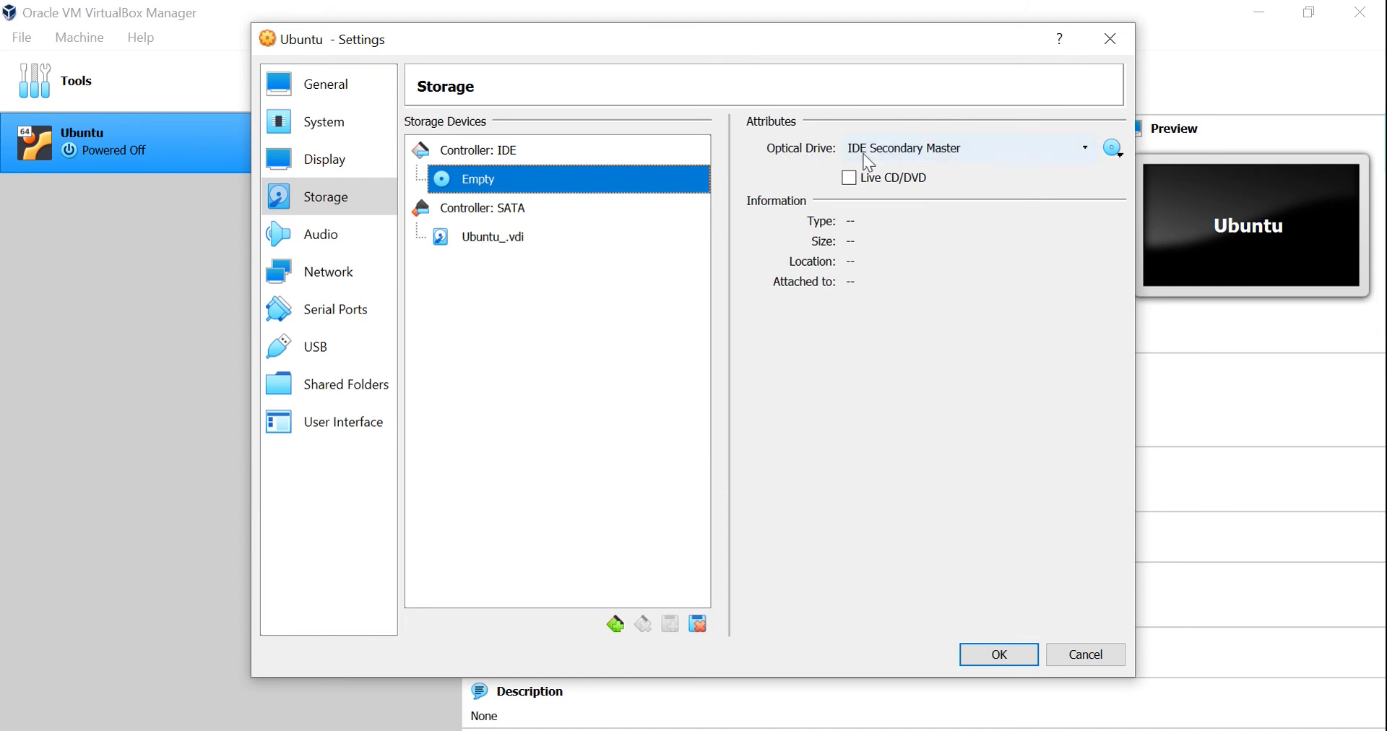
pyautogui.click(1113, 148)
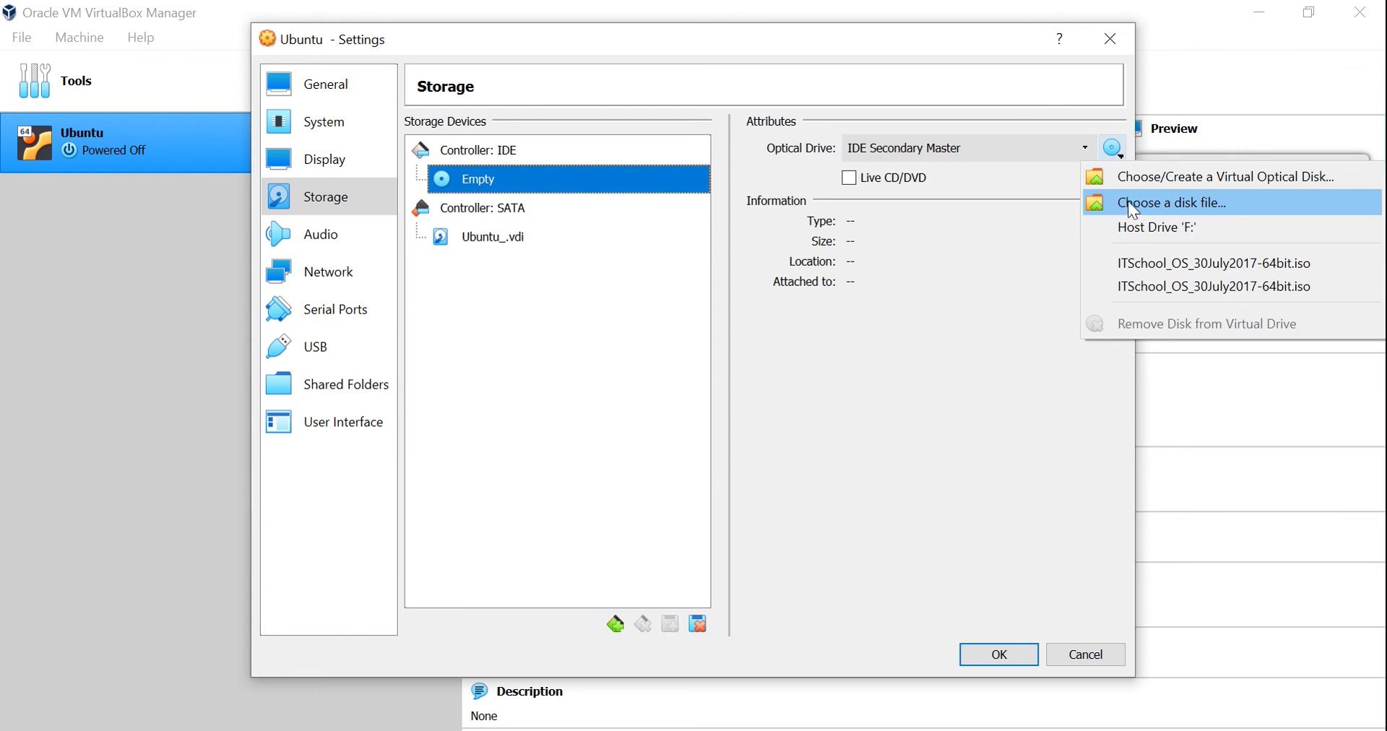
pyautogui.click(1139, 207)
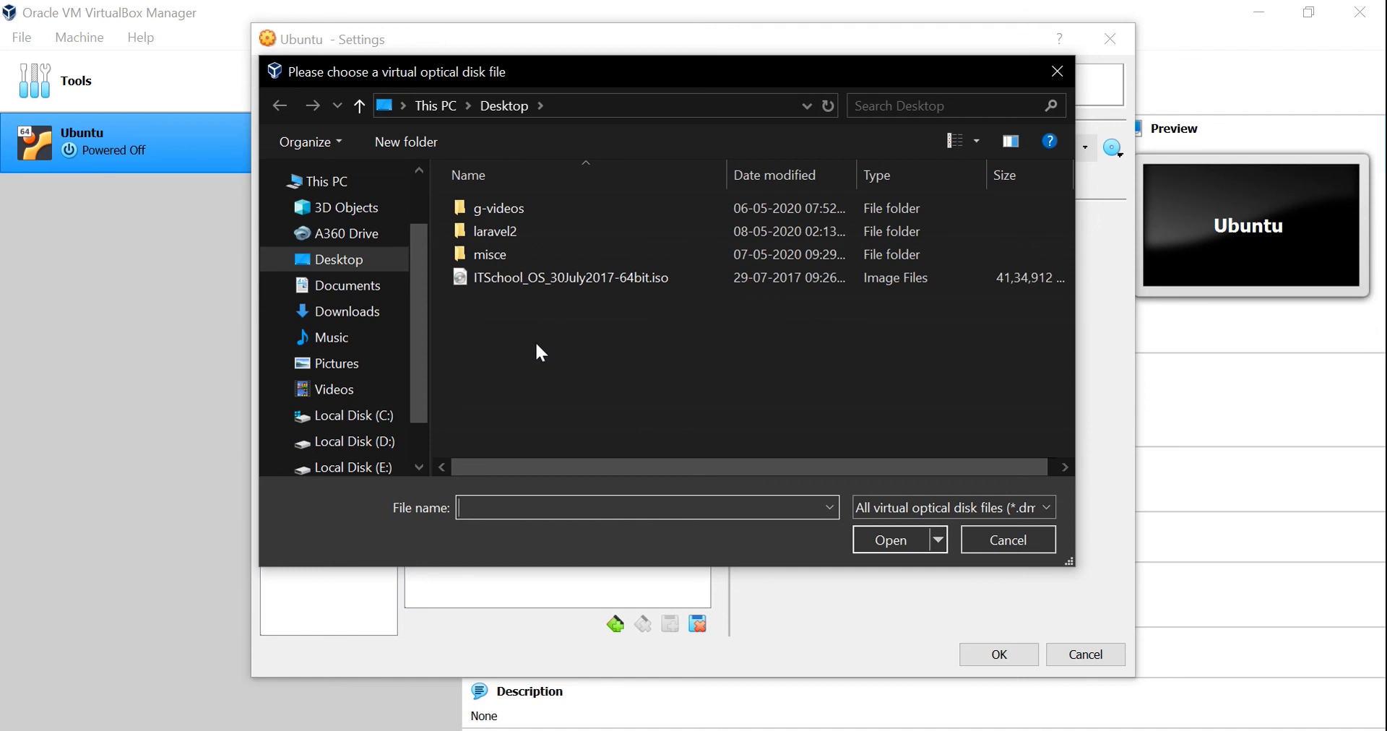
# Load ITSchool_OS_30July2017-64bit.iso from the Desktop into the Ubuntu machine's optical drive.
pyautogui.click(353, 264)
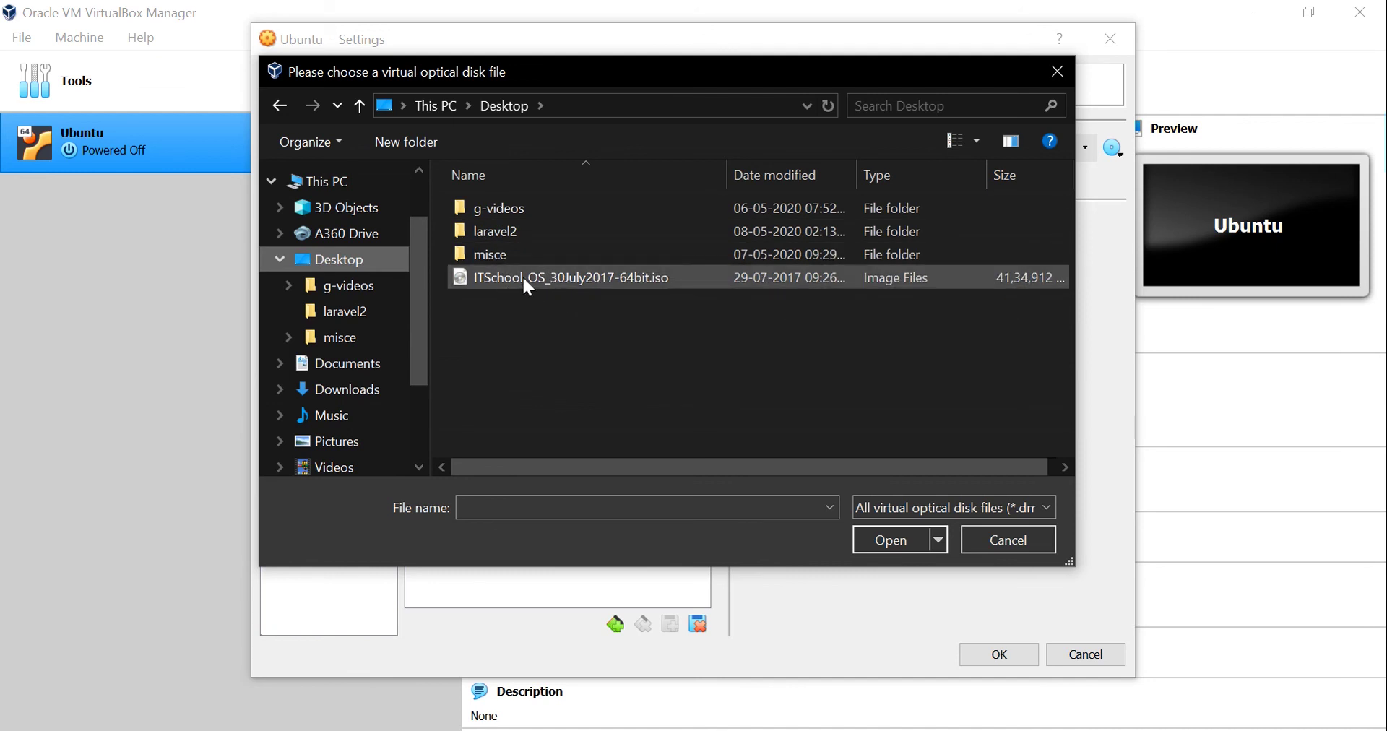
pyautogui.click(621, 278)
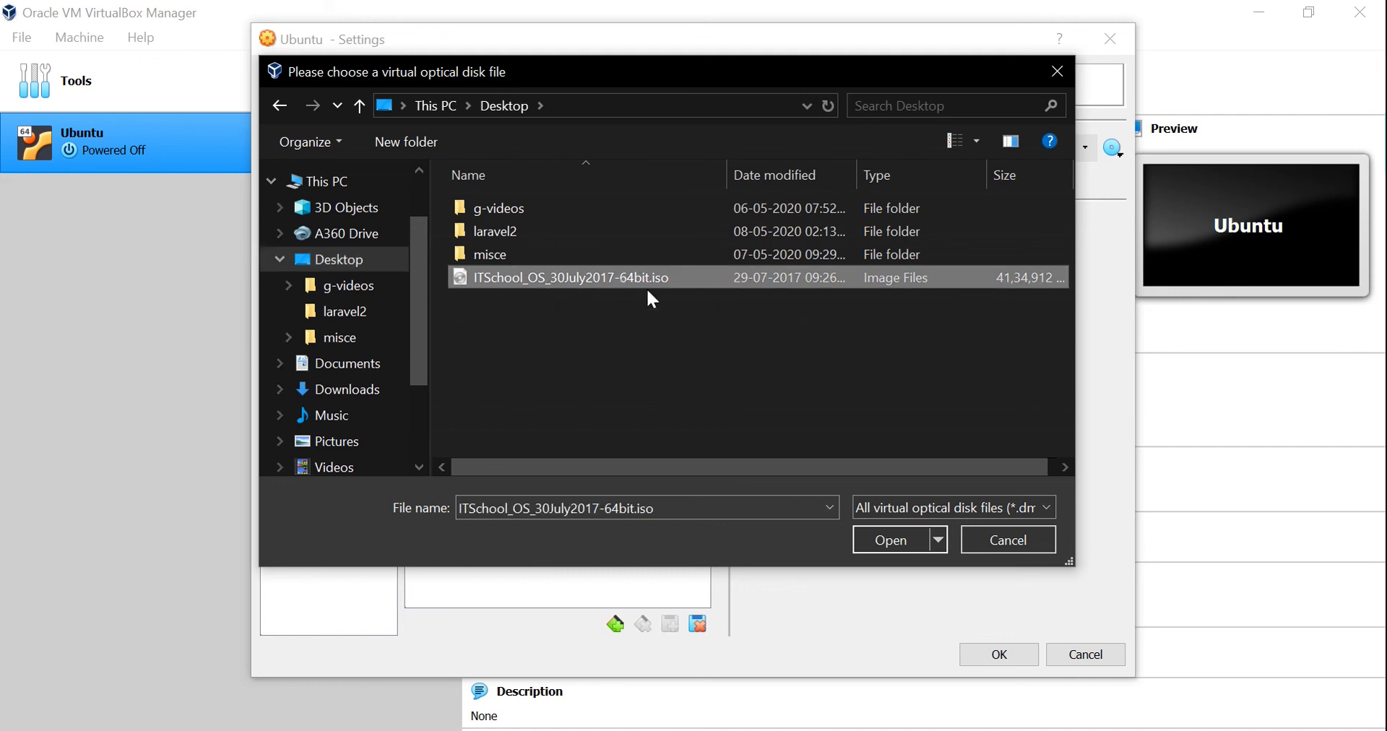
pyautogui.click(888, 539)
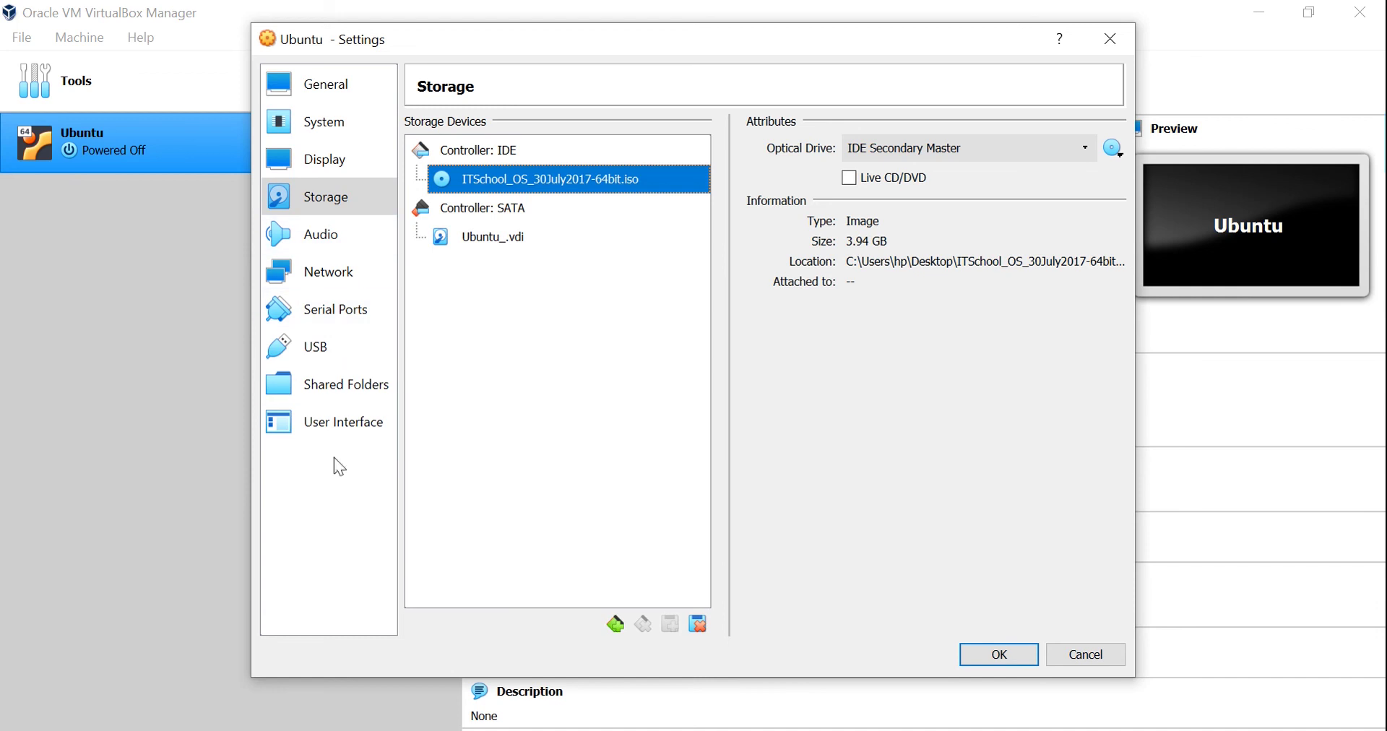
# Save the storage settings and boot the Ubuntu VM from the ISO.
pyautogui.click(991, 655)
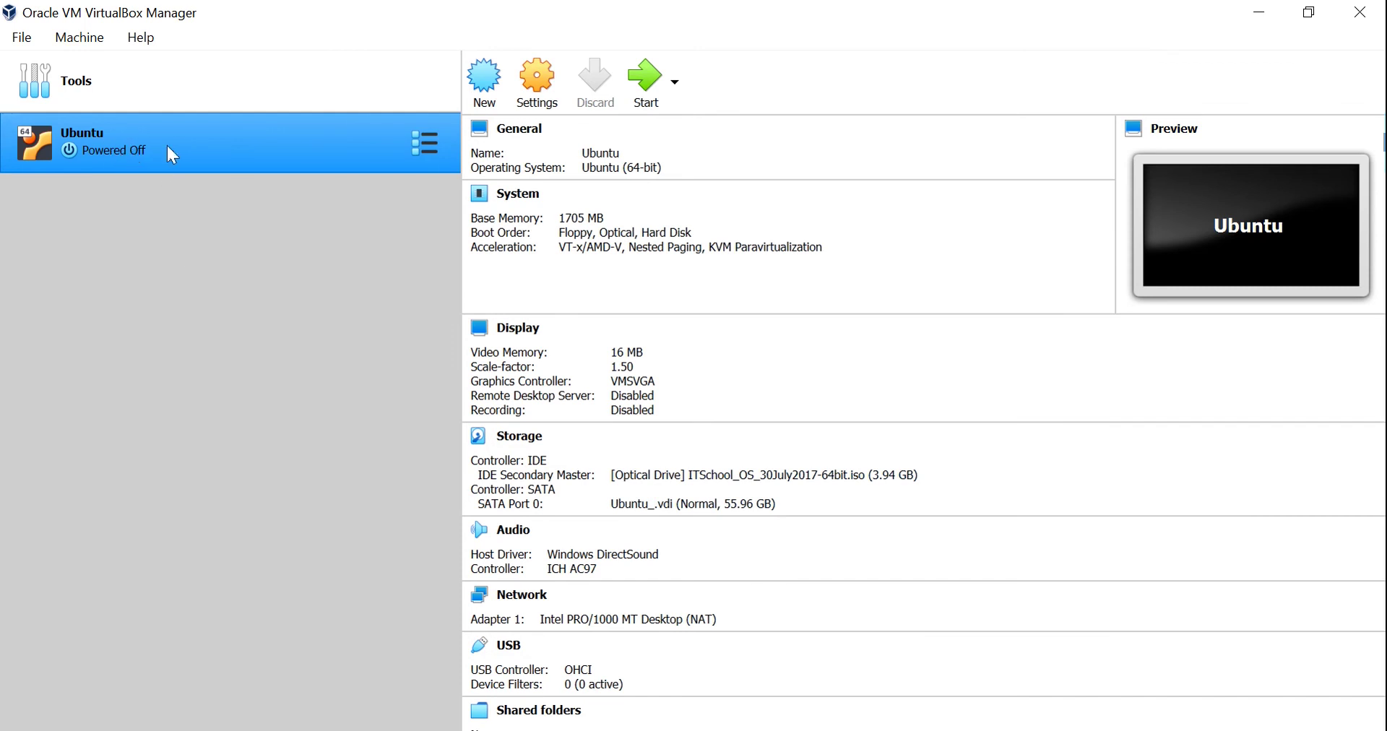
pyautogui.click(647, 79)
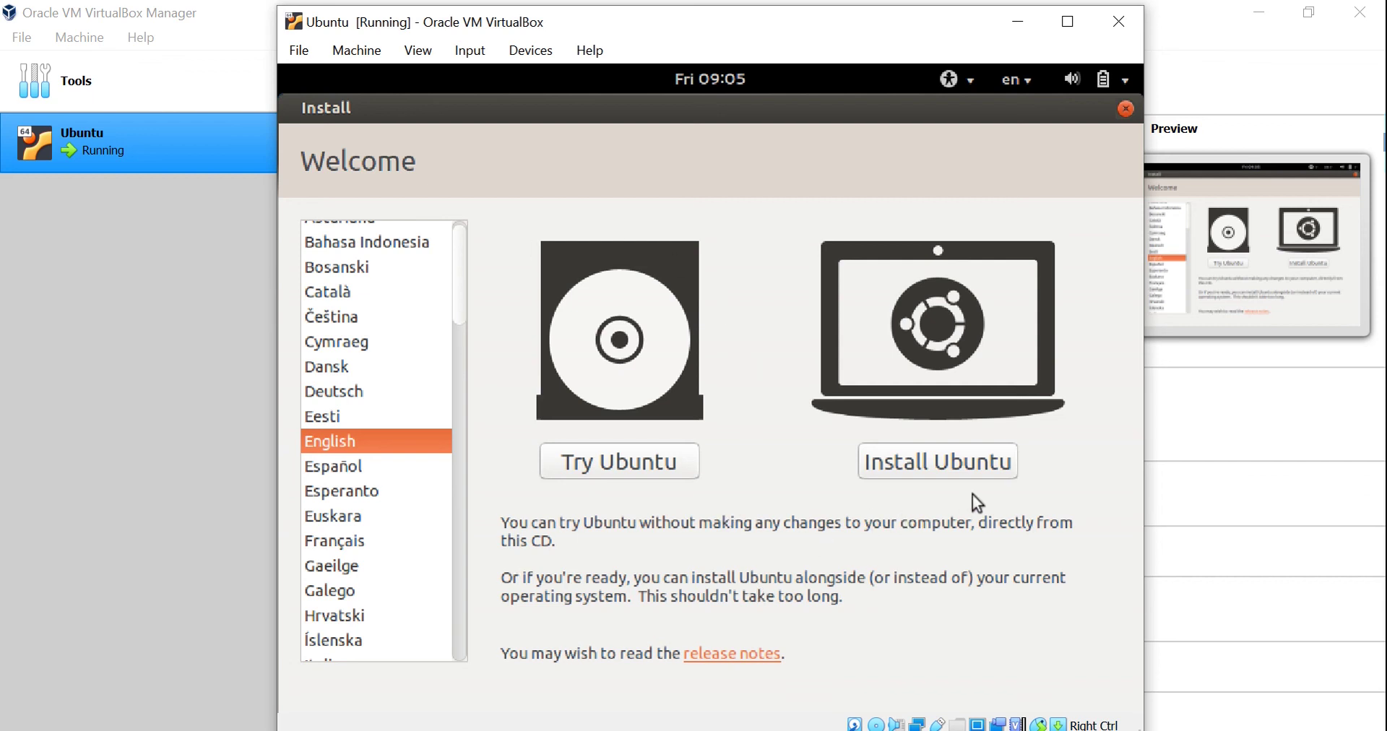
# Choose Install Ubuntu in English and continue past the preparation checks.
pyautogui.click(936, 467)
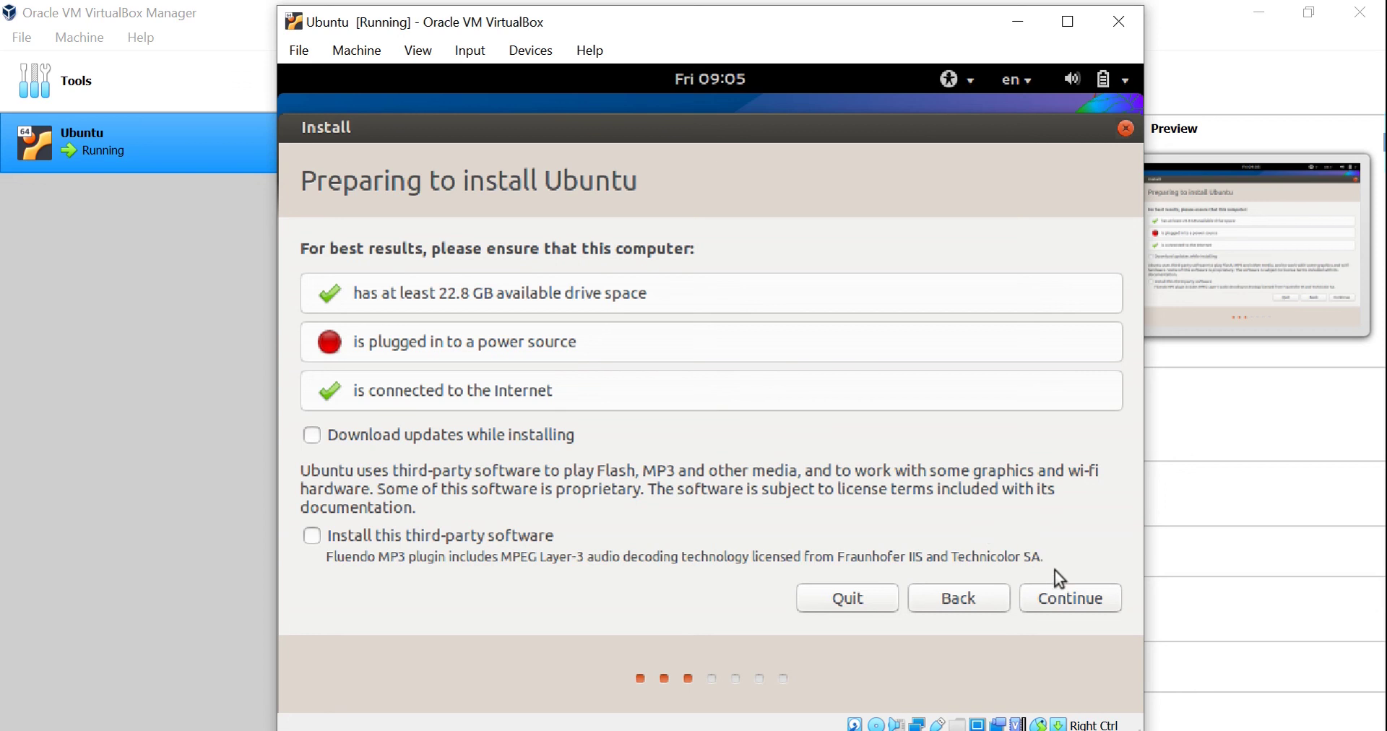
pyautogui.click(1065, 604)
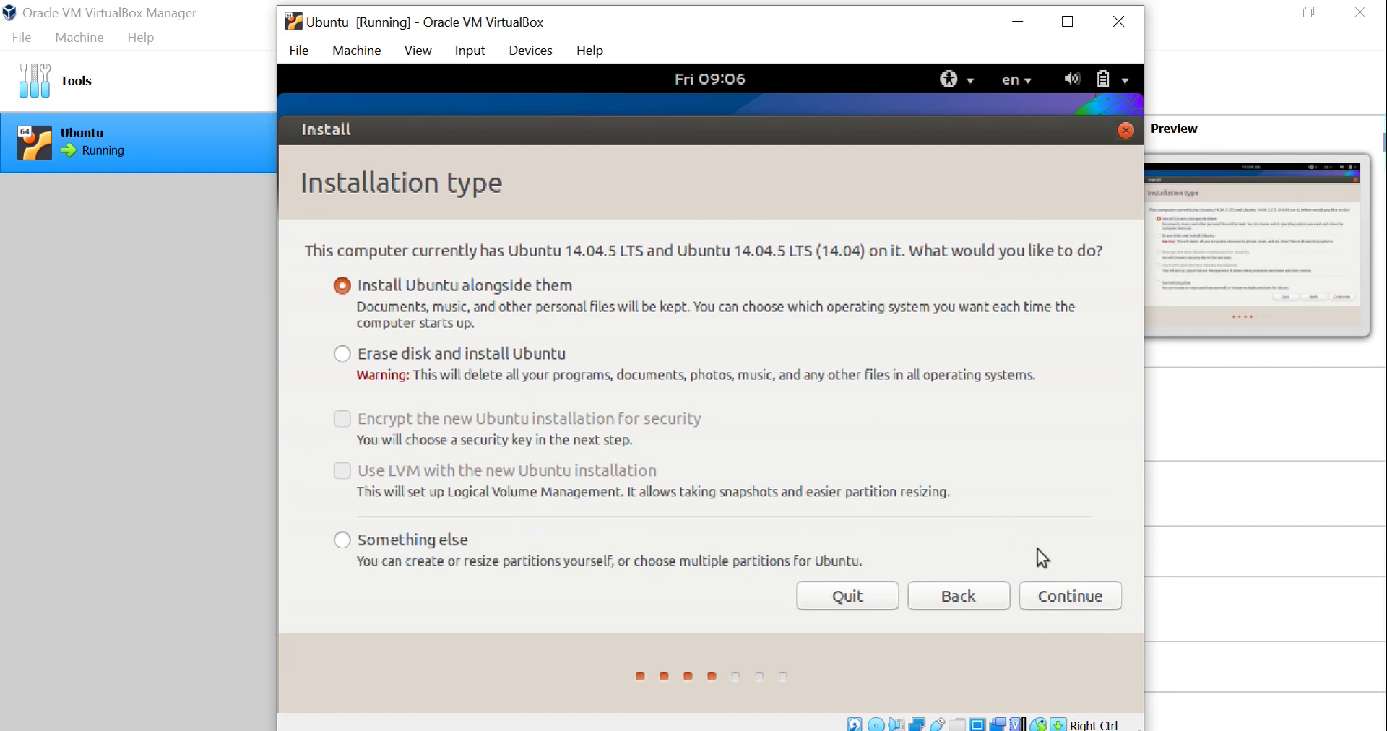
# Install Ubuntu alongside the existing systems, accepting the disk write and small-partition warning.
pyautogui.click(1069, 597)
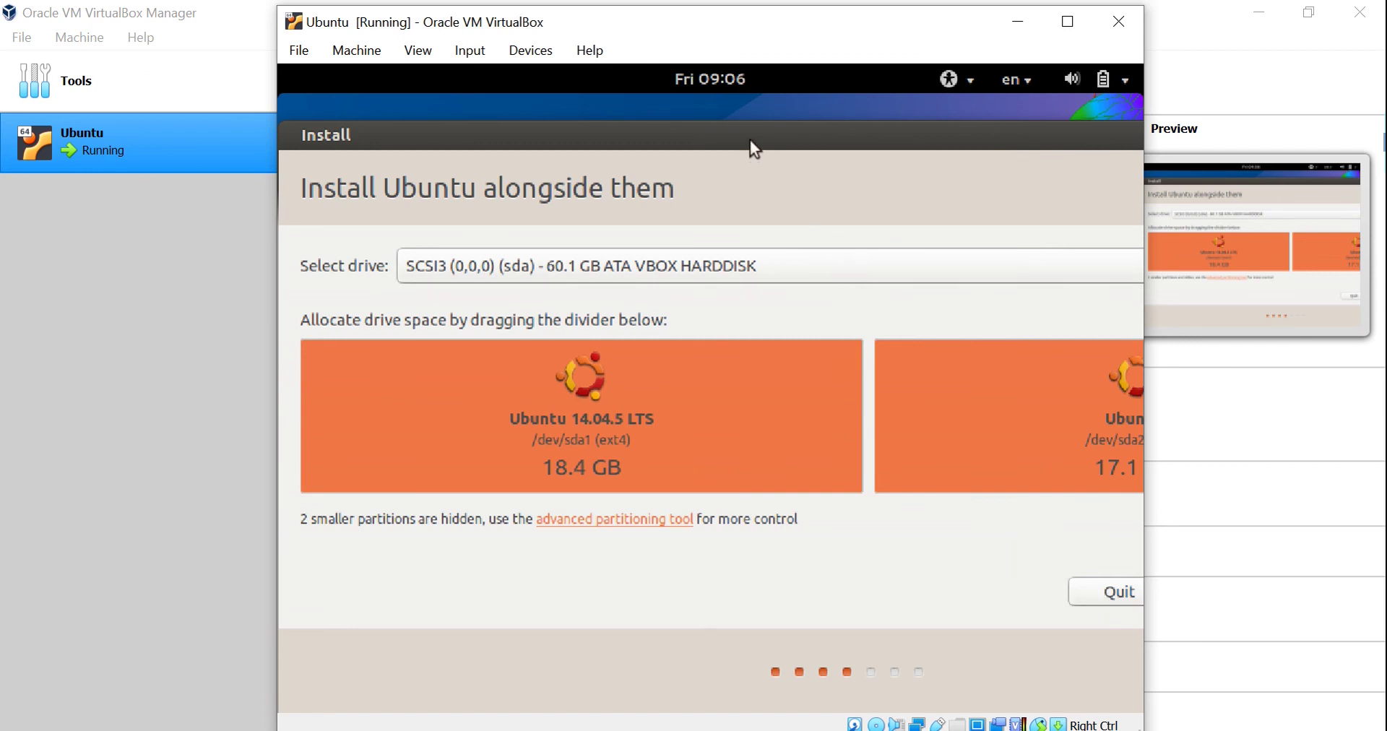
pyautogui.moveTo(657, 132); pyautogui.dragTo(533, 151)
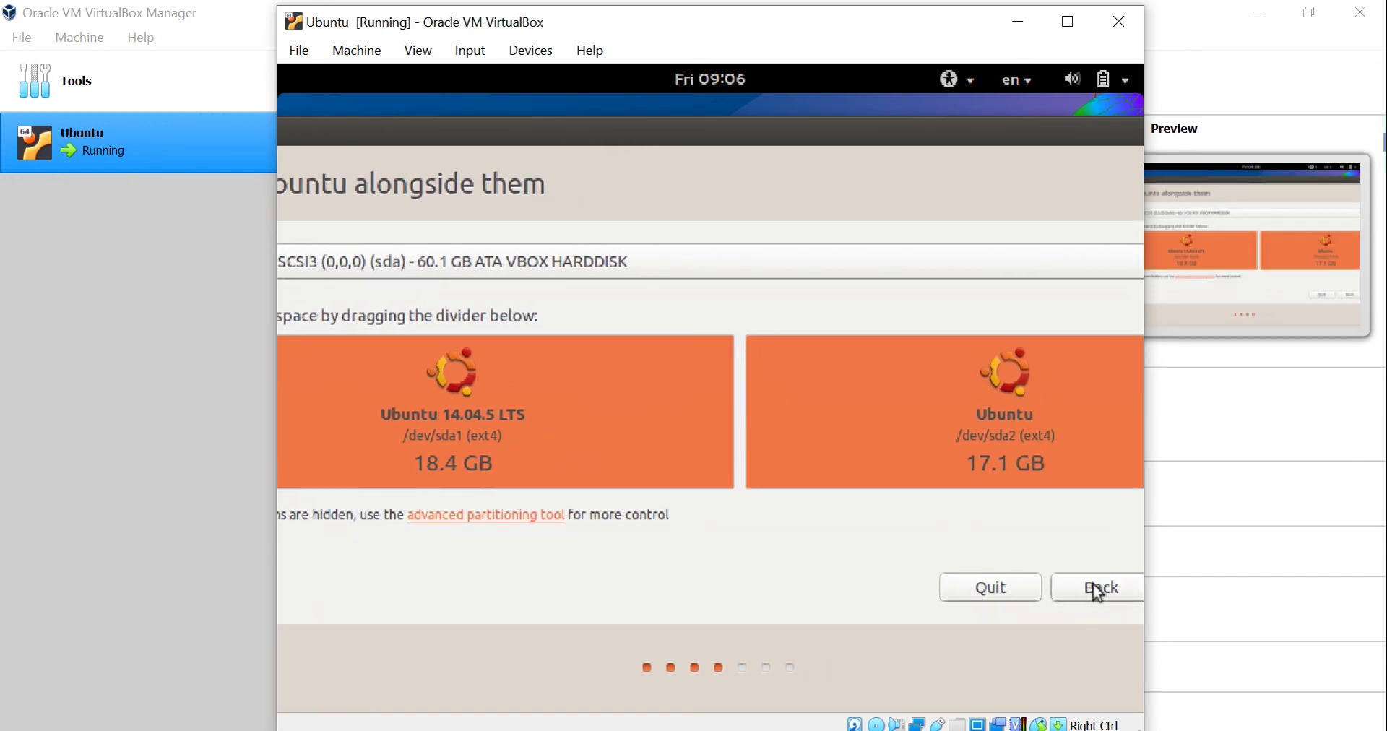
pyautogui.moveTo(636, 145); pyautogui.dragTo(506, 152)
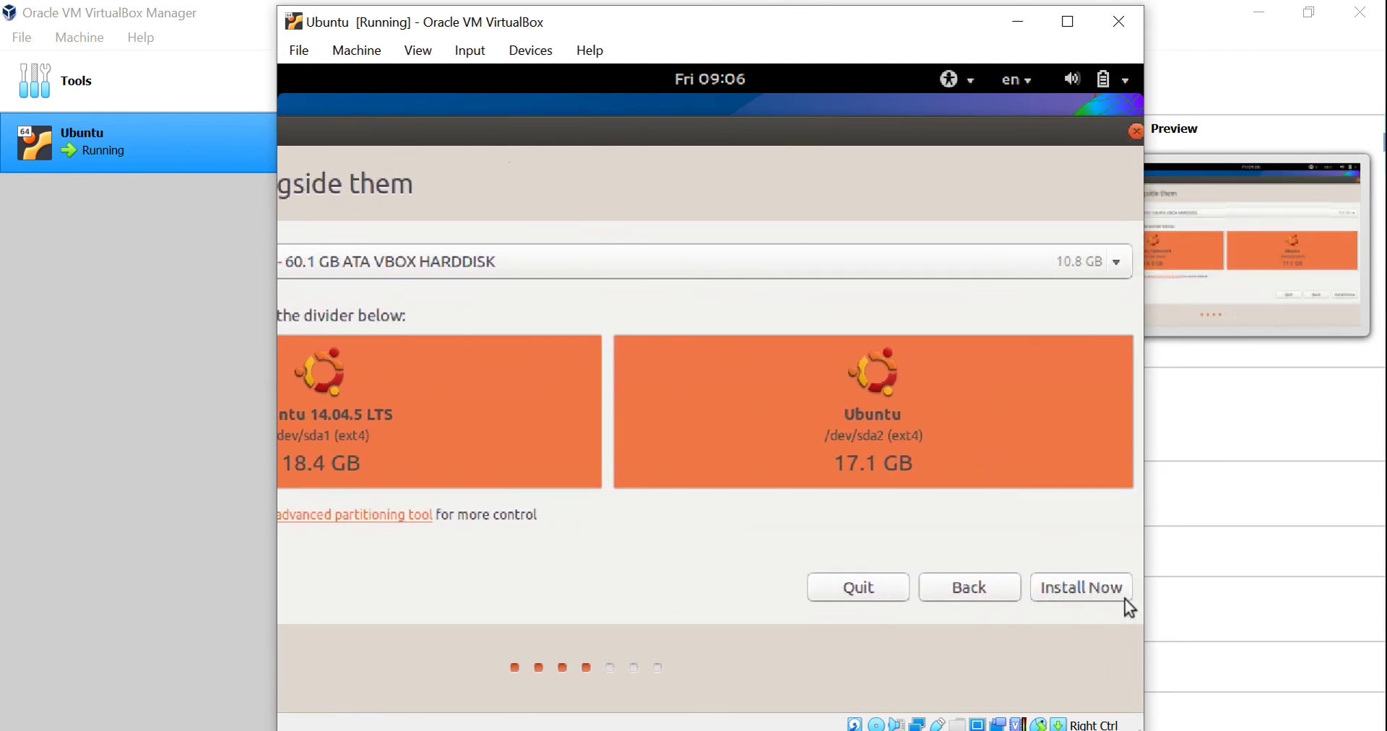
pyautogui.click(1073, 592)
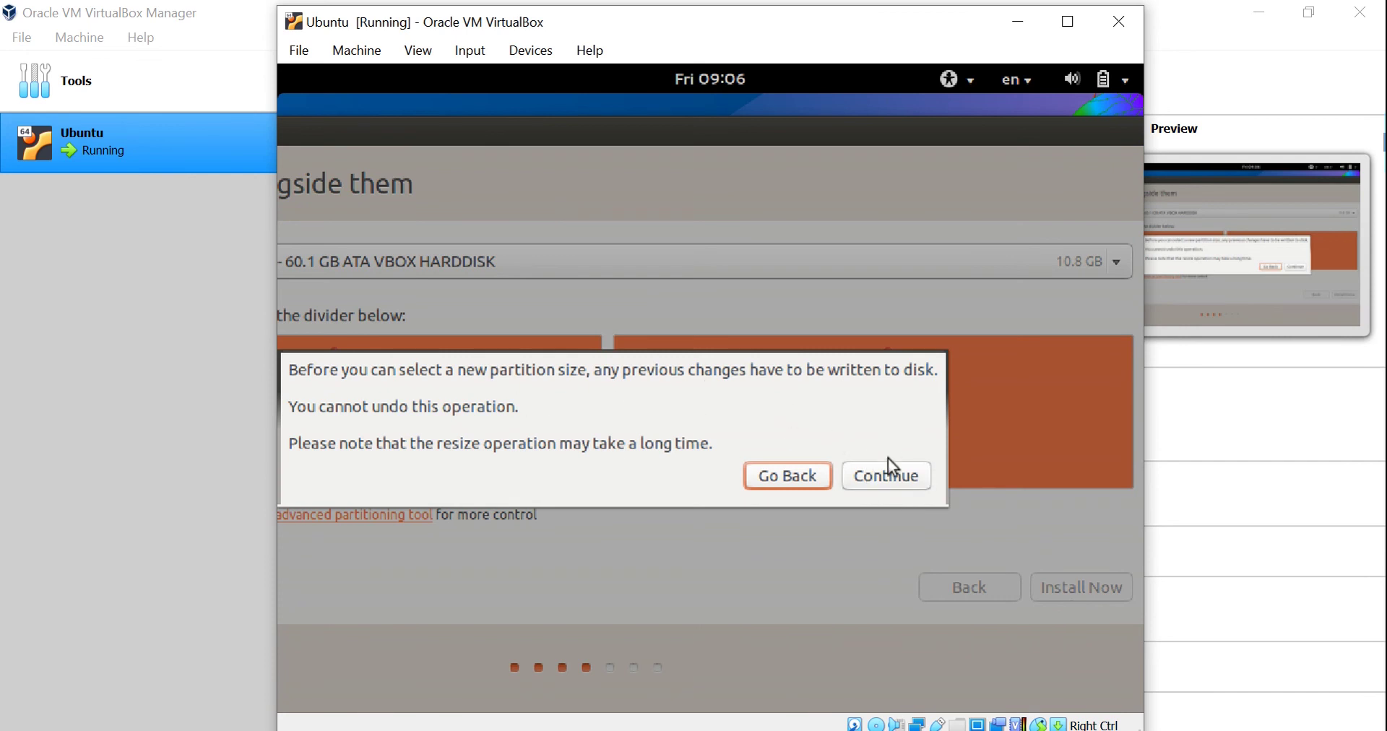
pyautogui.click(881, 477)
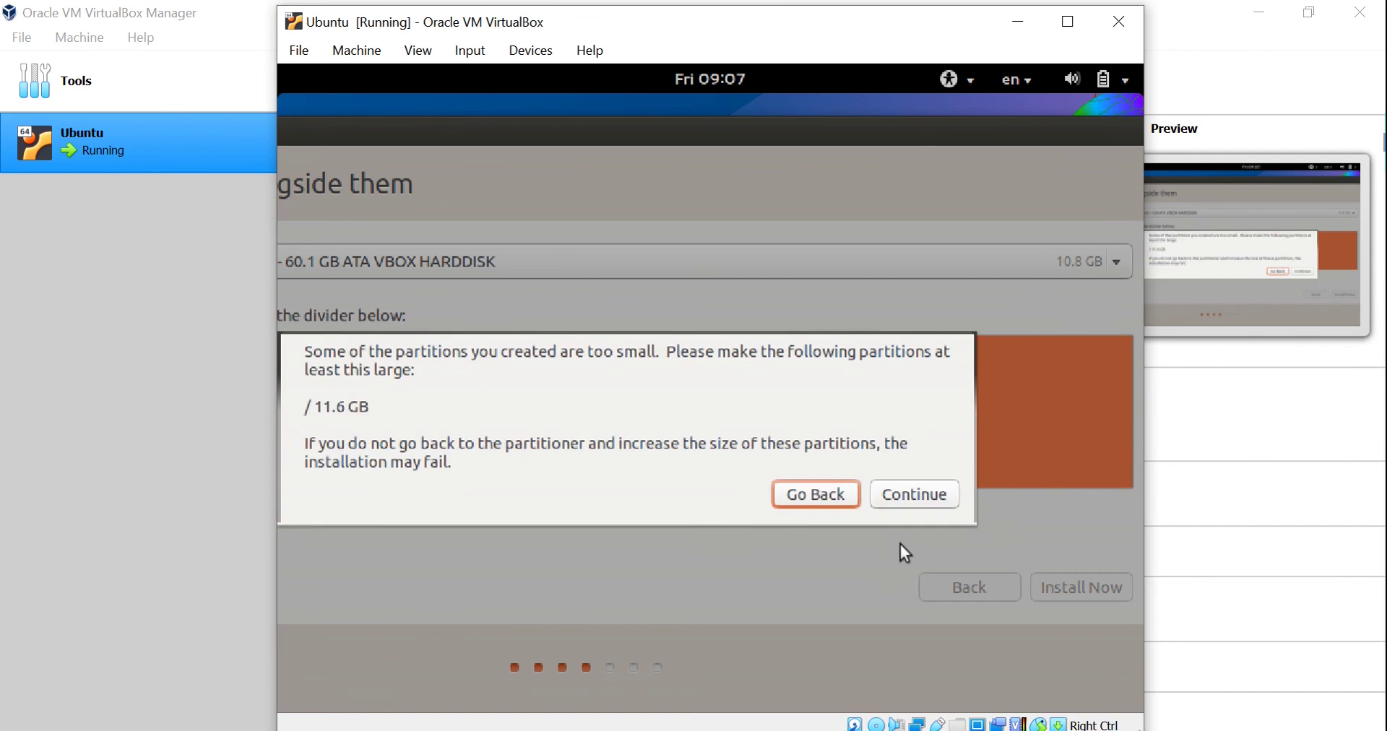
pyautogui.click(912, 497)
# Select India on the time zone map and accept Kolkata as the location.
pyautogui.click(783, 344)
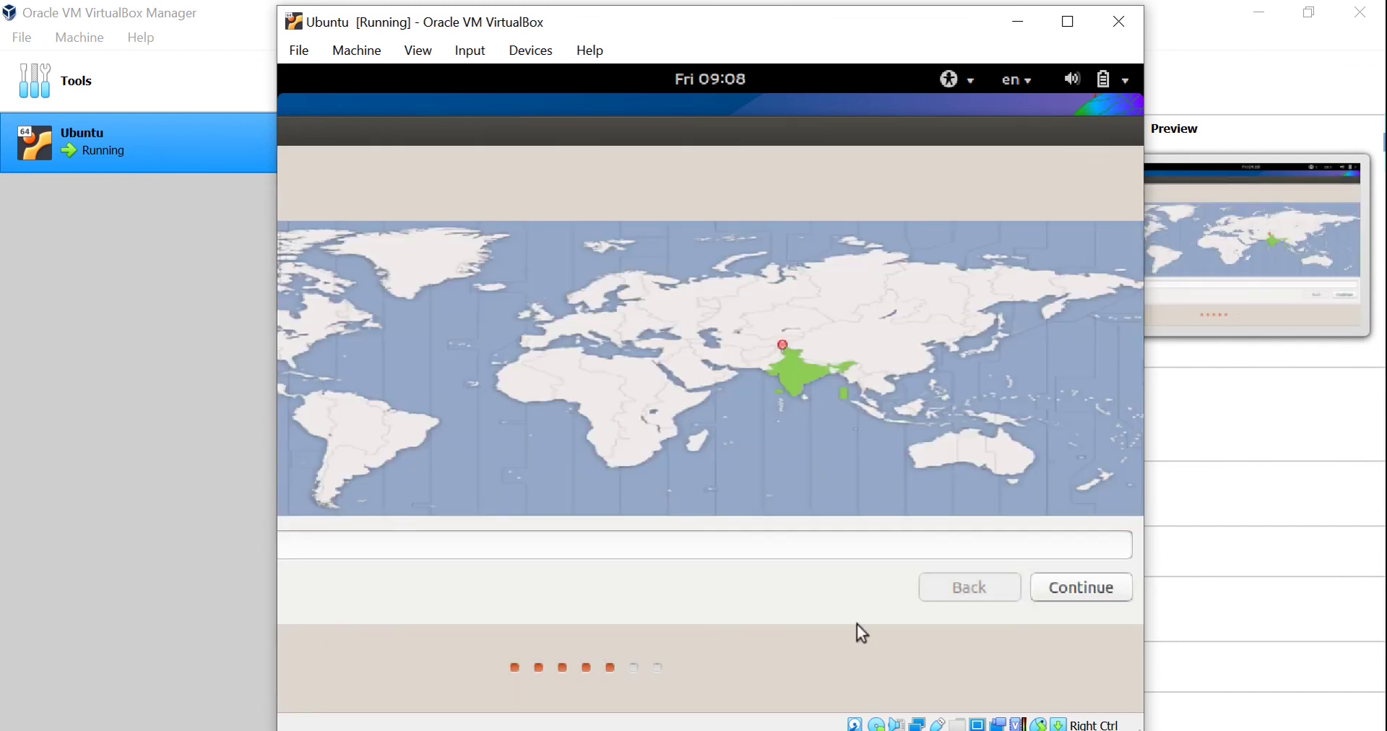
pyautogui.moveTo(440, 133); pyautogui.dragTo(602, 162)
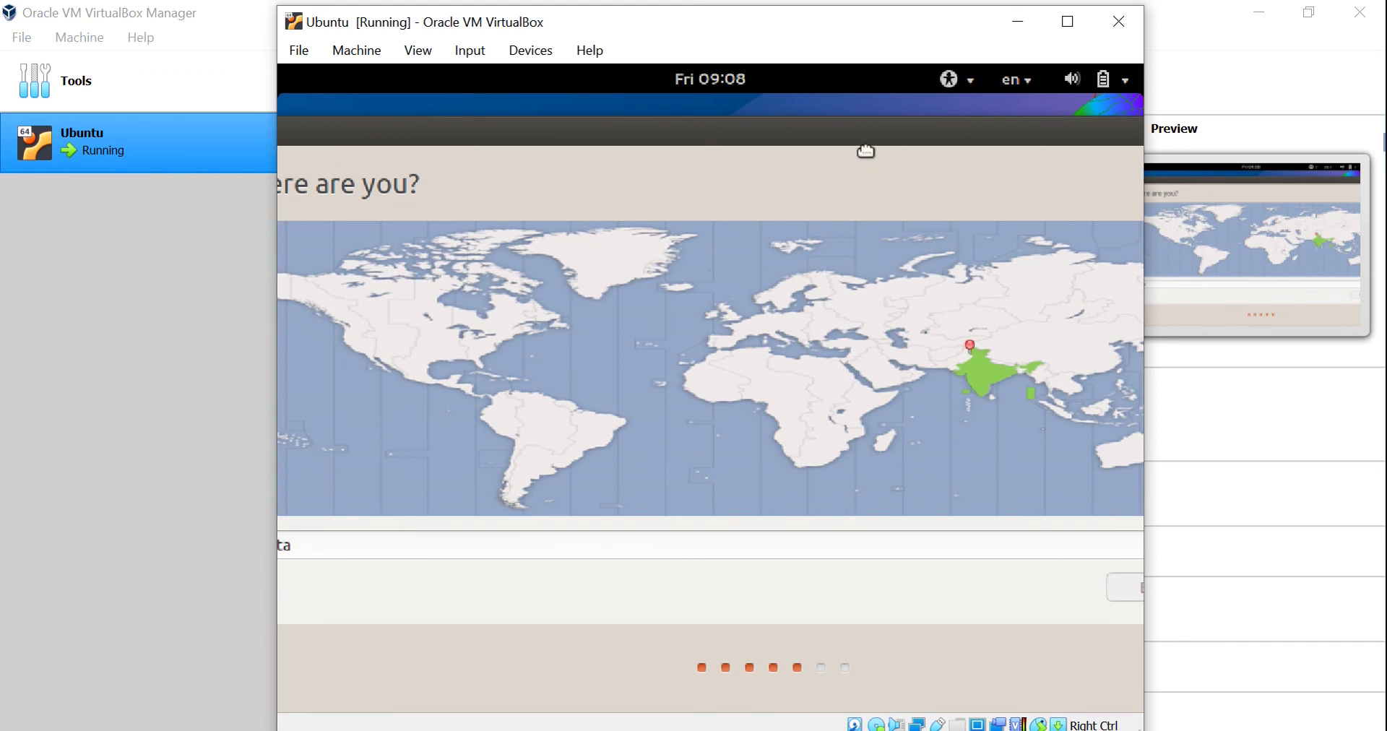
pyautogui.moveTo(864, 146); pyautogui.dragTo(793, 149)
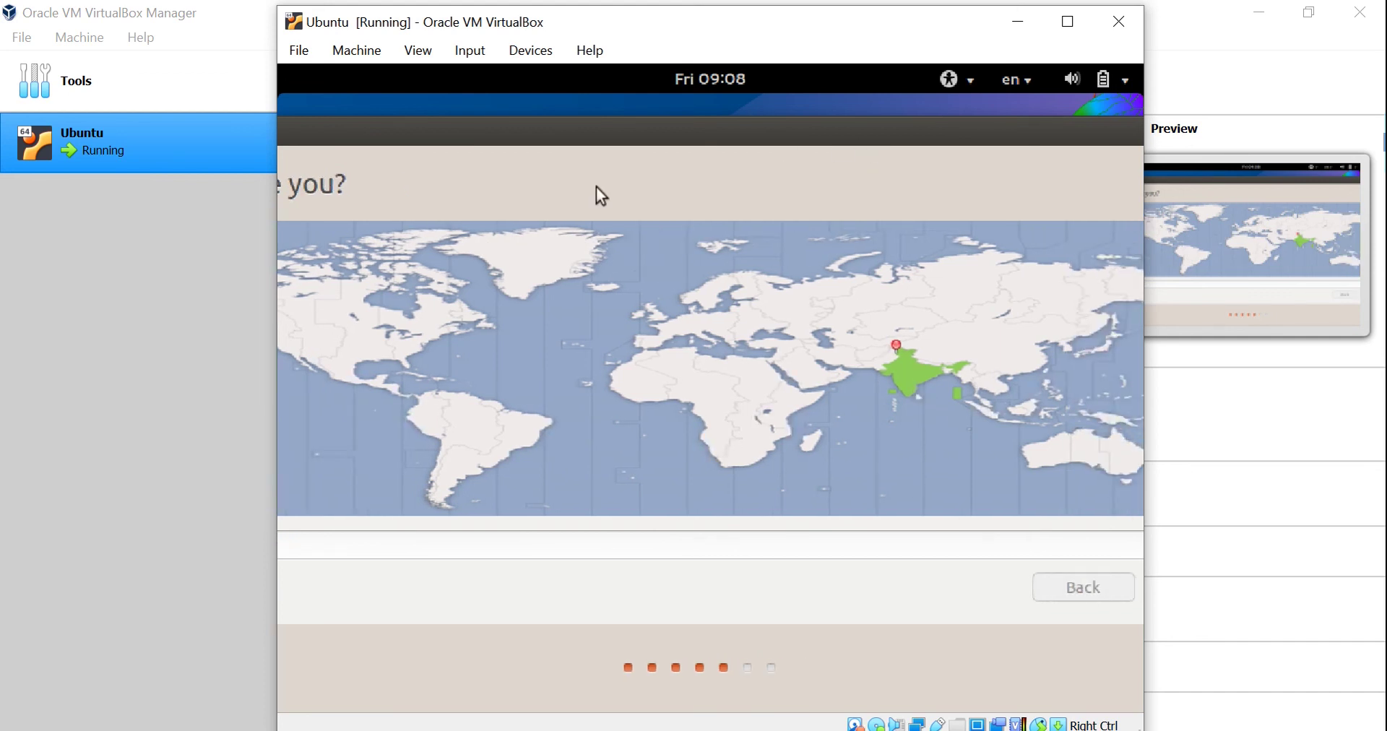
pyautogui.moveTo(567, 144); pyautogui.dragTo(731, 125)
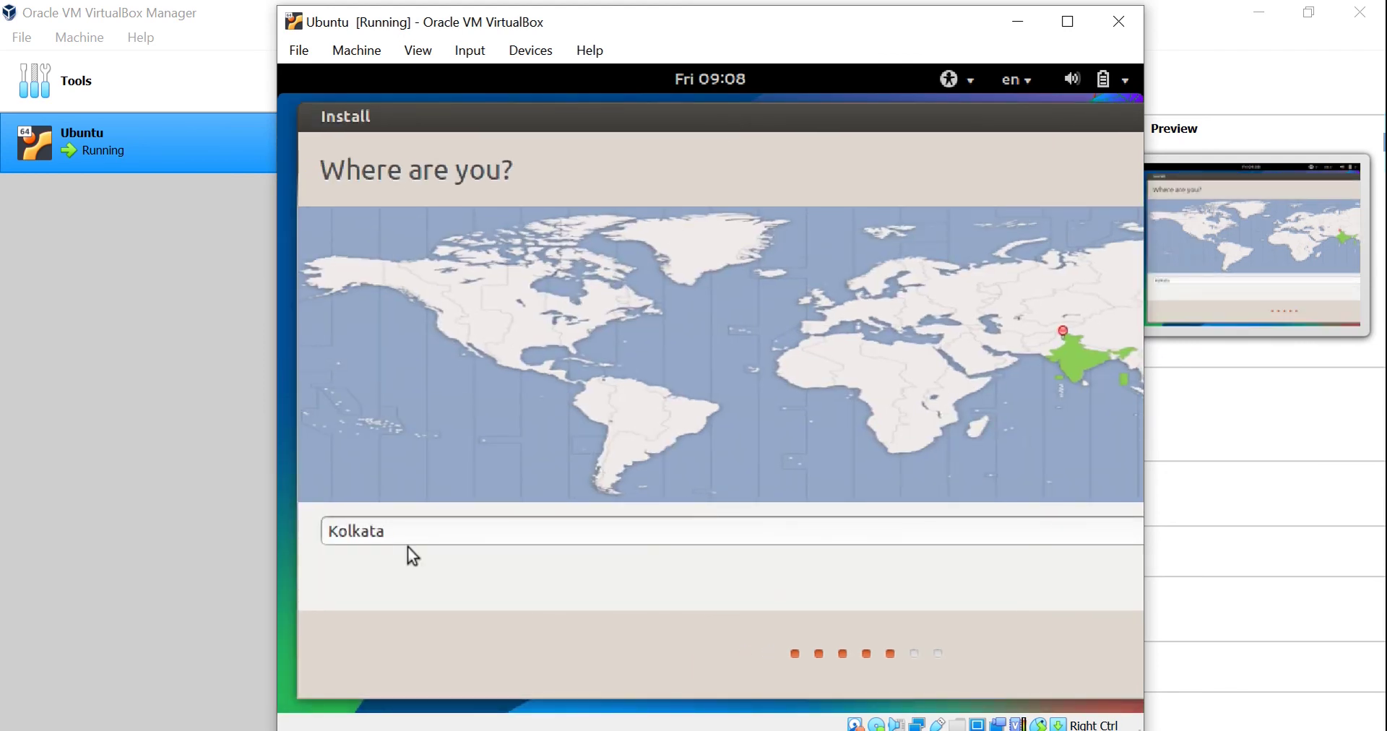
pyautogui.moveTo(792, 129); pyautogui.dragTo(346, 136)
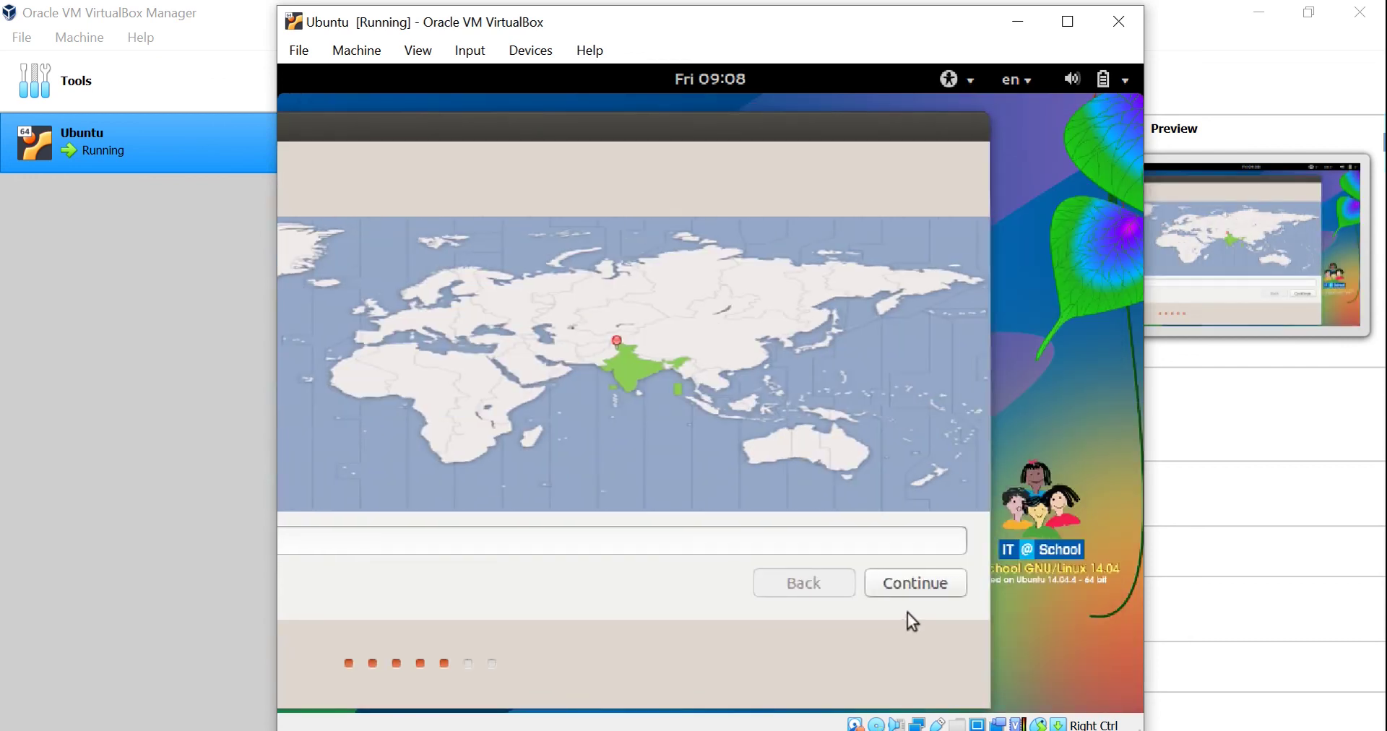
pyautogui.click(909, 591)
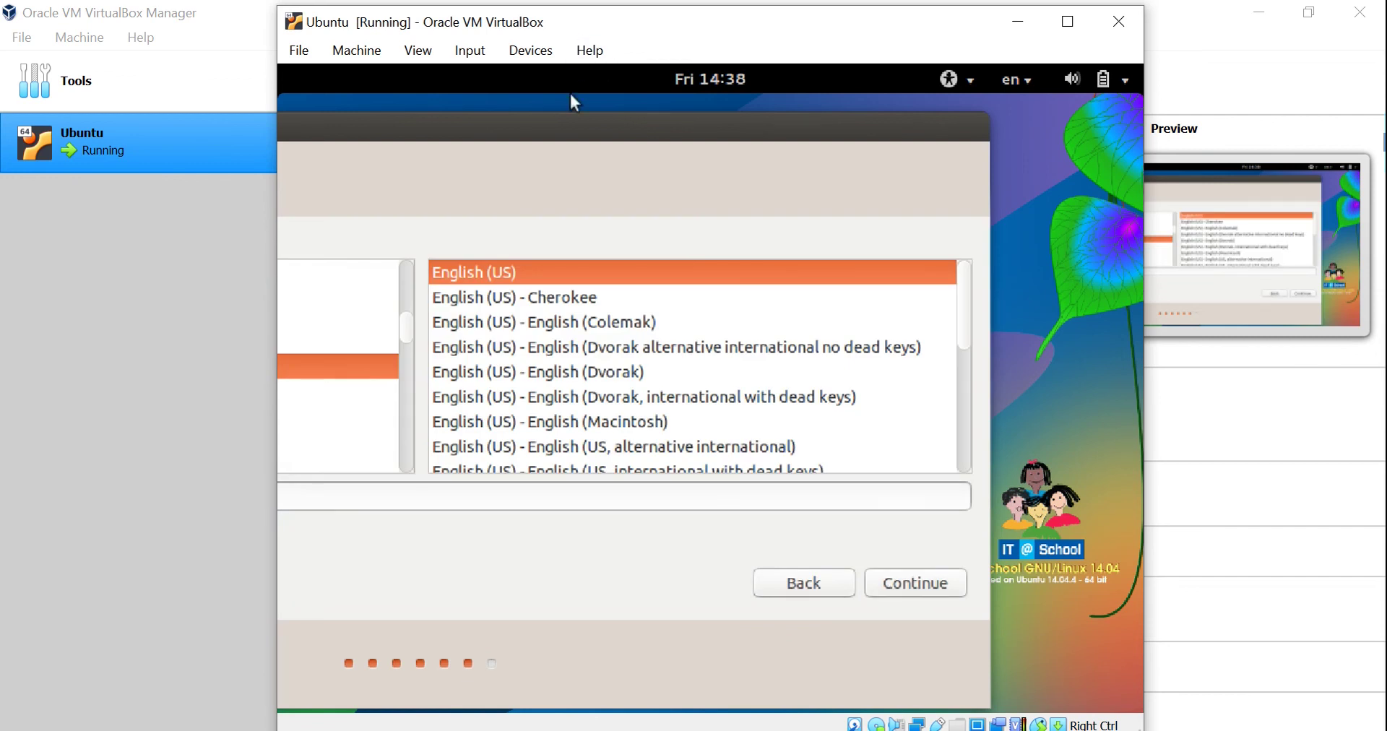
# Keep the English (US) keyboard layout and bring the account page fully into view.
pyautogui.moveTo(533, 140); pyautogui.dragTo(604, 149)
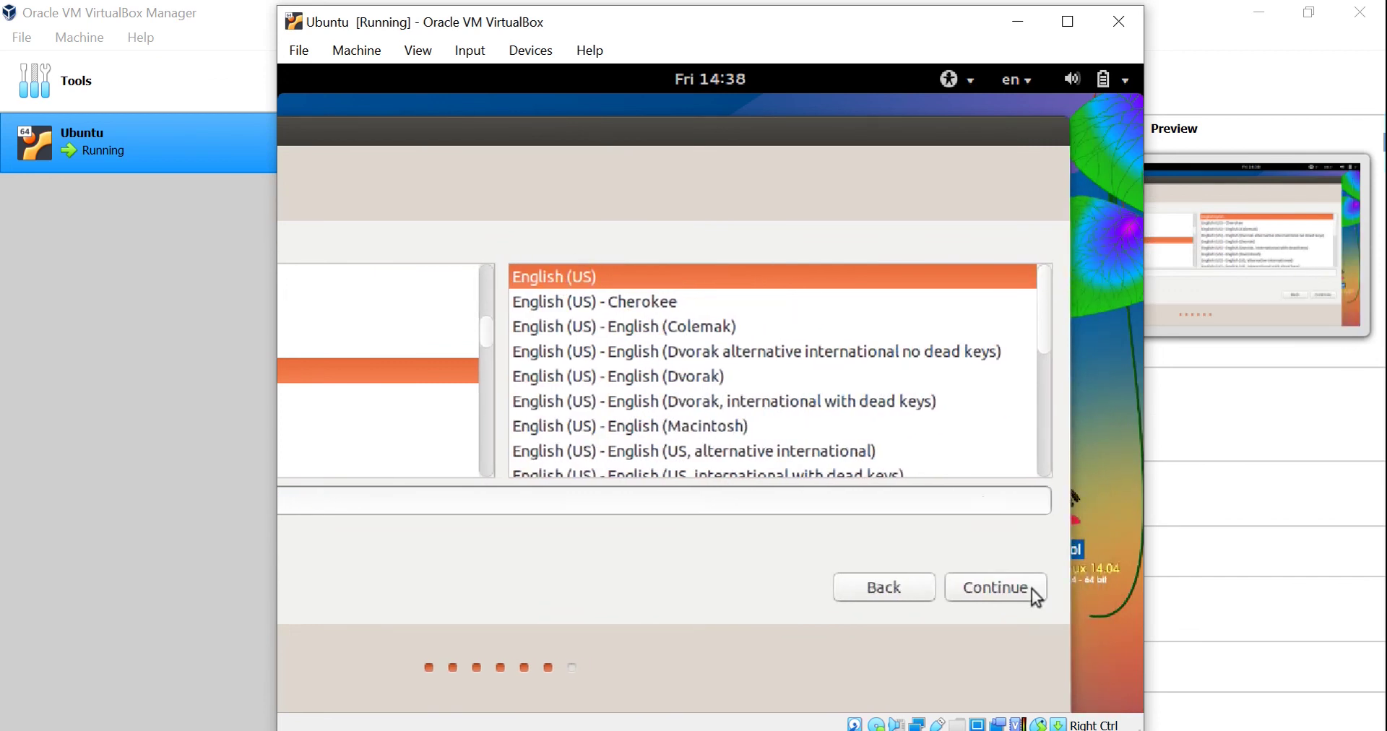
pyautogui.click(1000, 588)
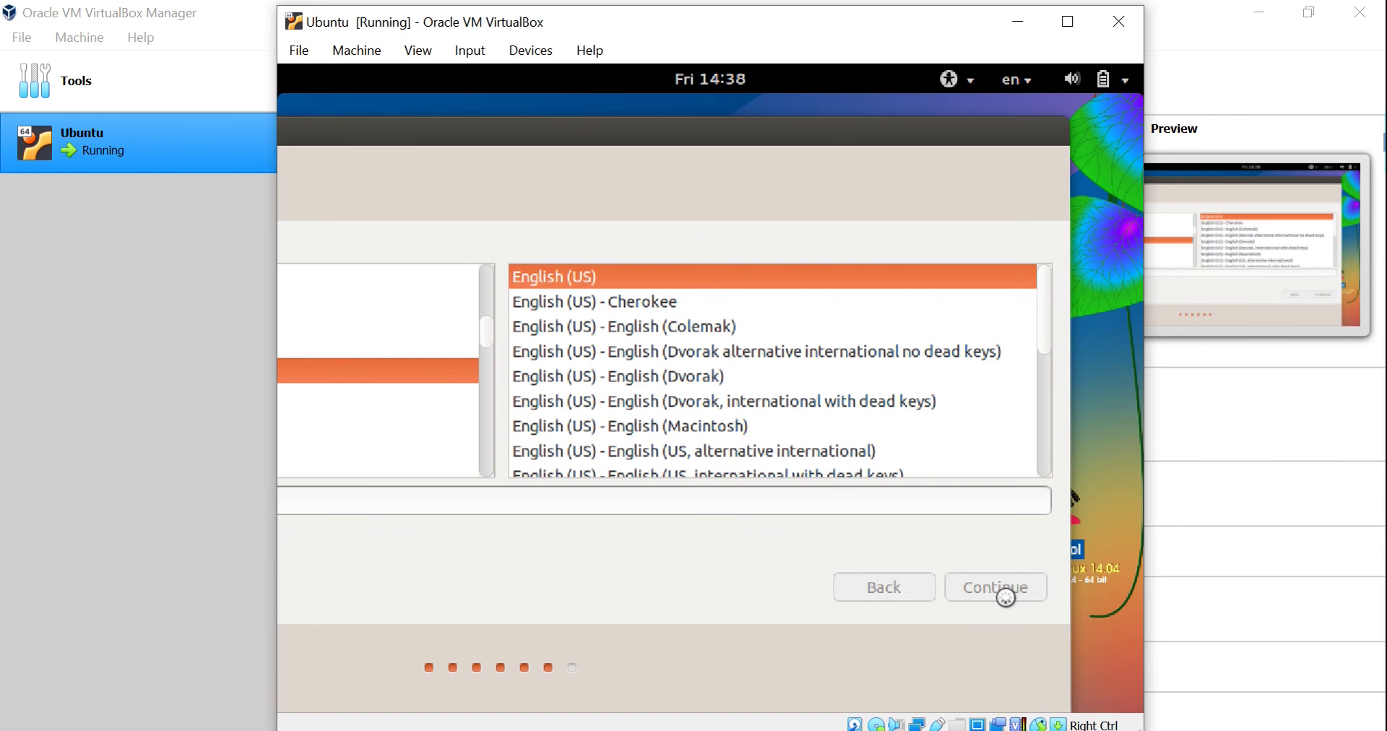
pyautogui.moveTo(674, 138); pyautogui.dragTo(726, 133)
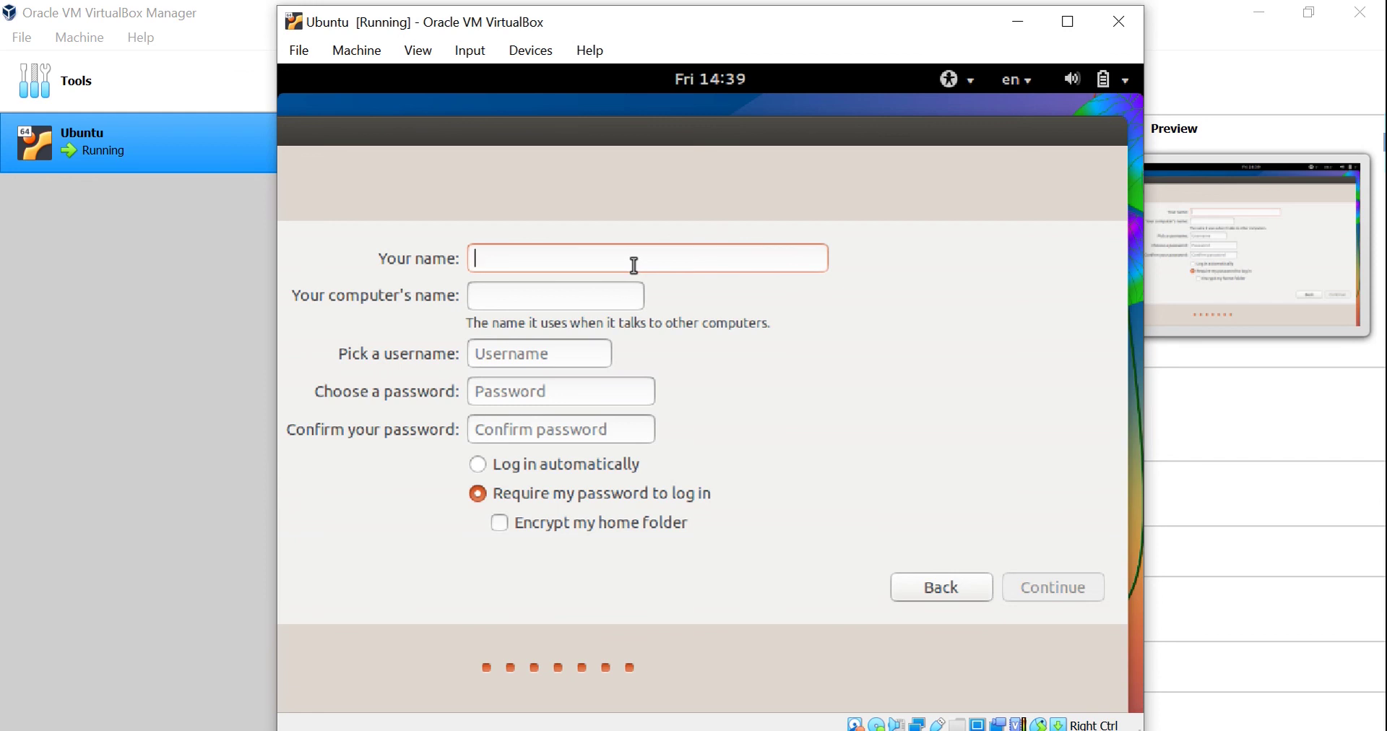
# Enter the account name and password twice, enable automatic login, and start copying files.
pyautogui.write('user')
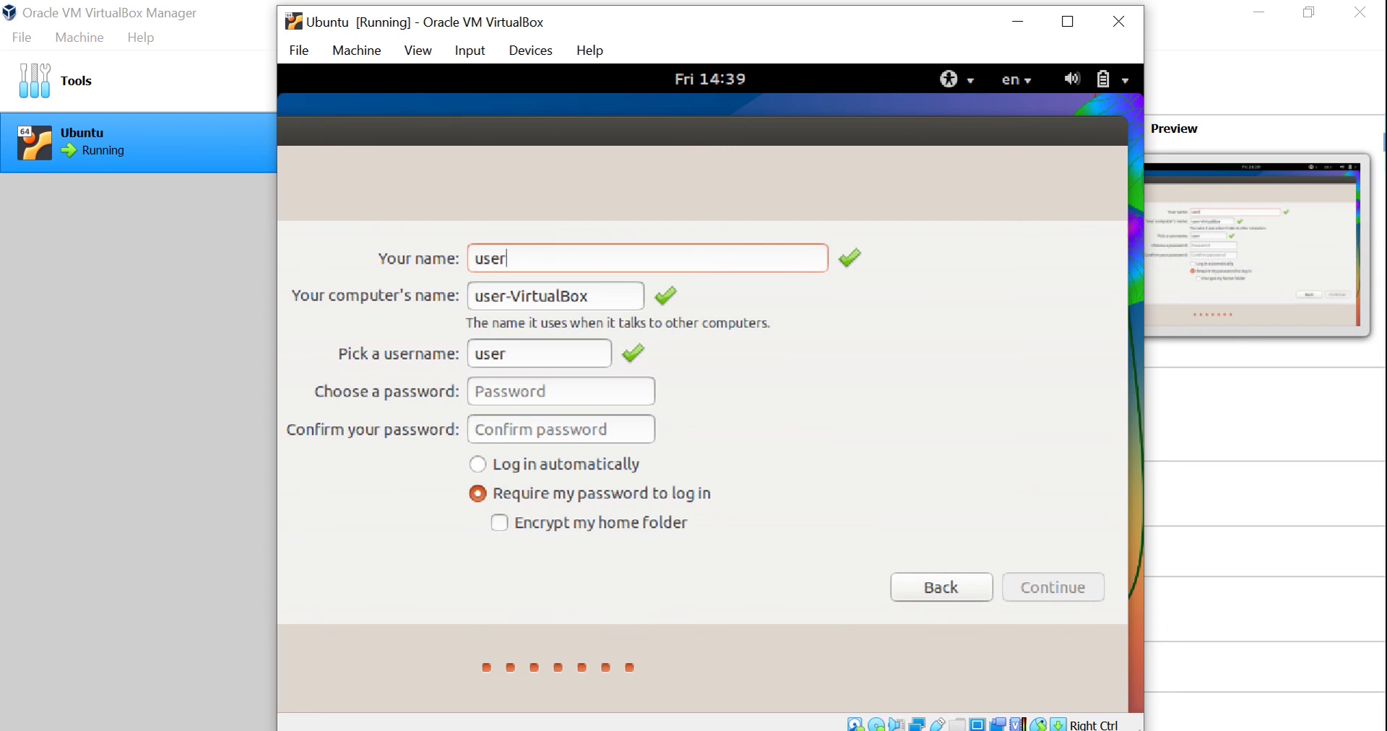
pyautogui.click(533, 404)
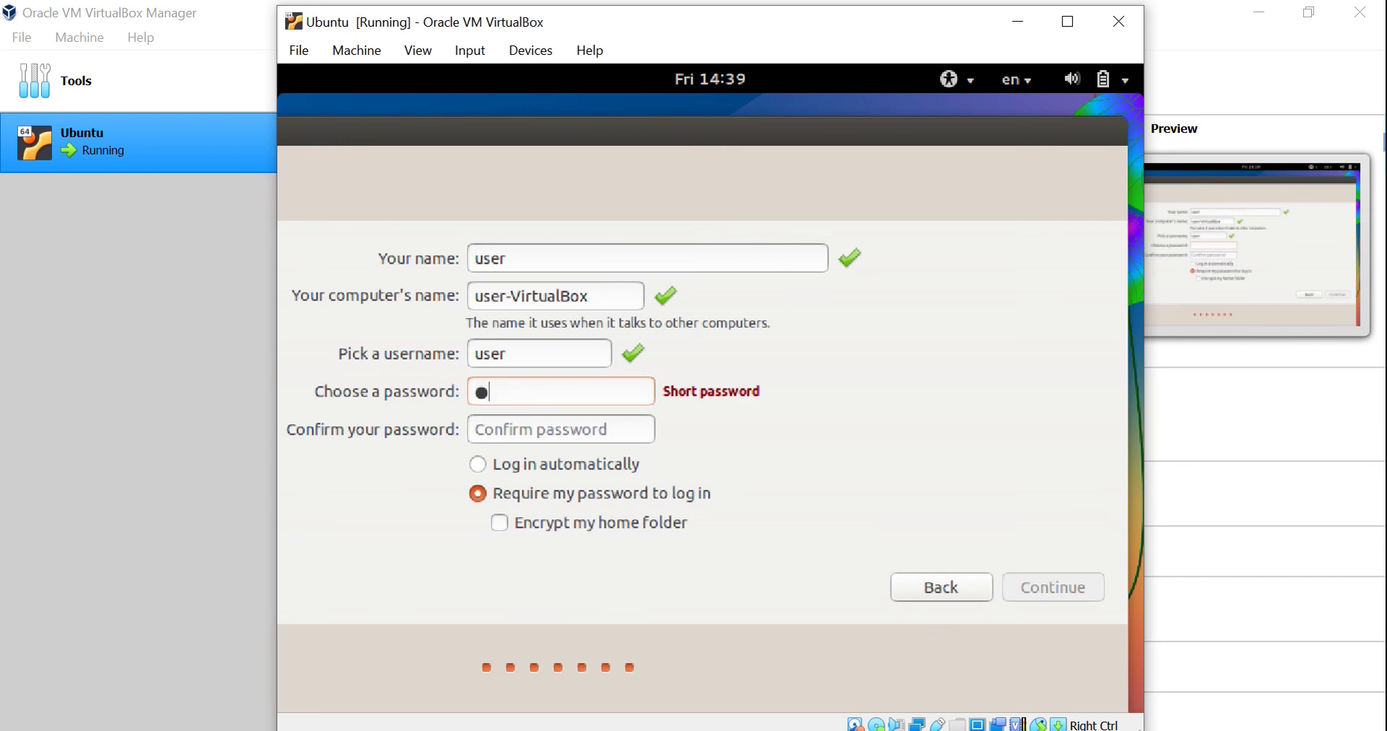
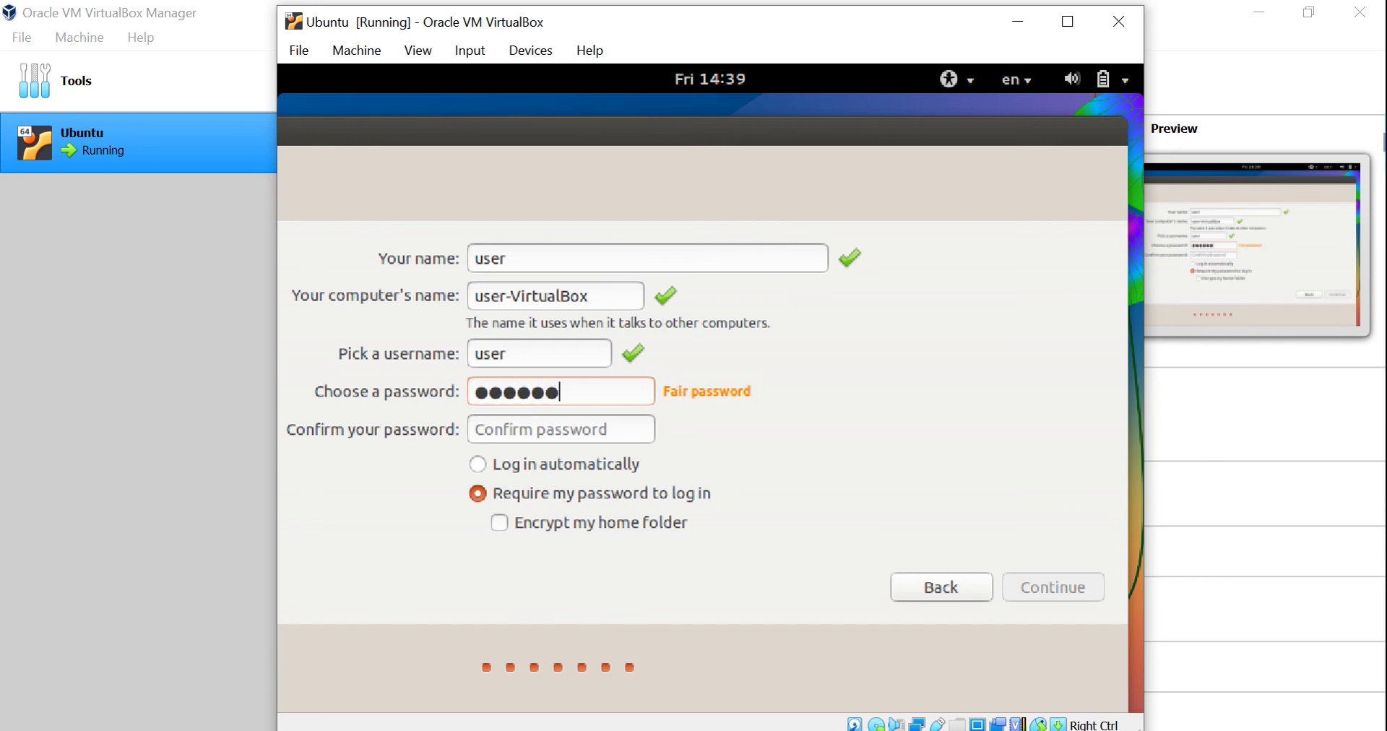
pyautogui.click(537, 433)
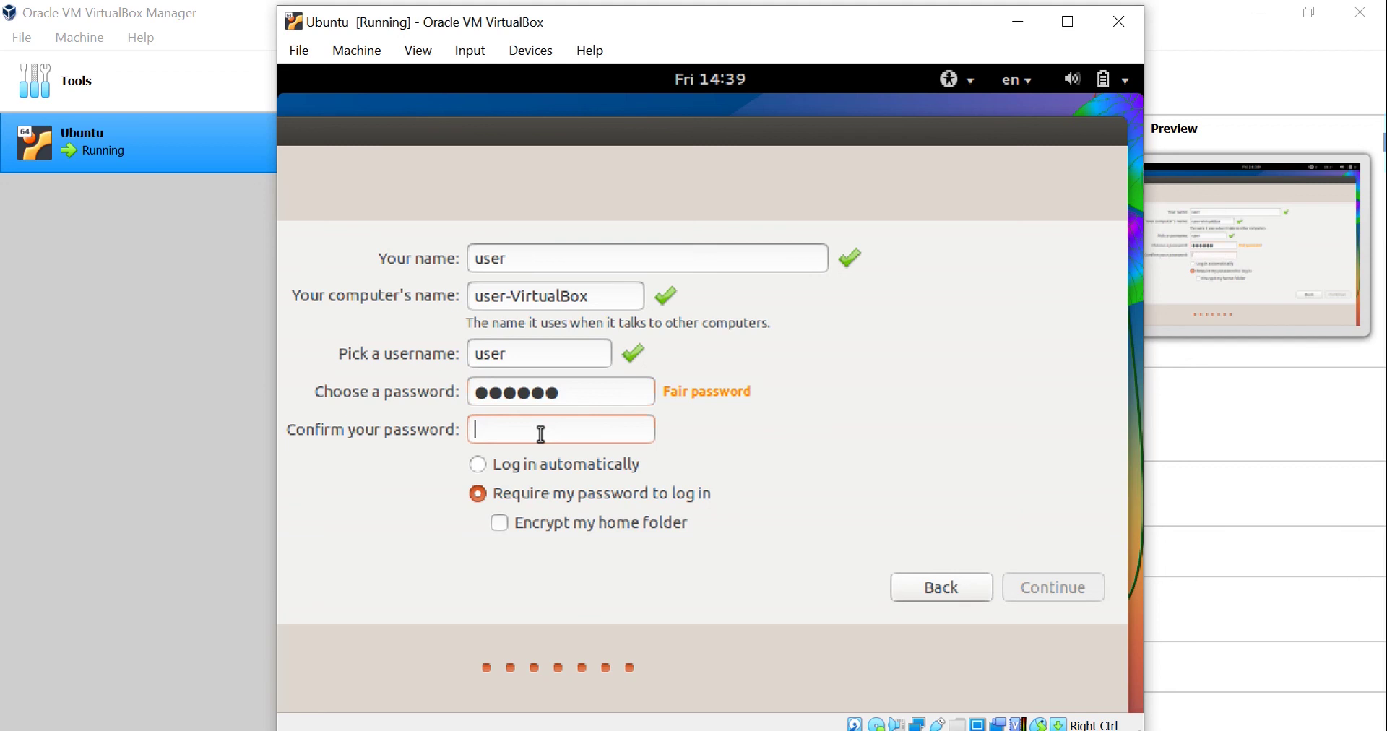
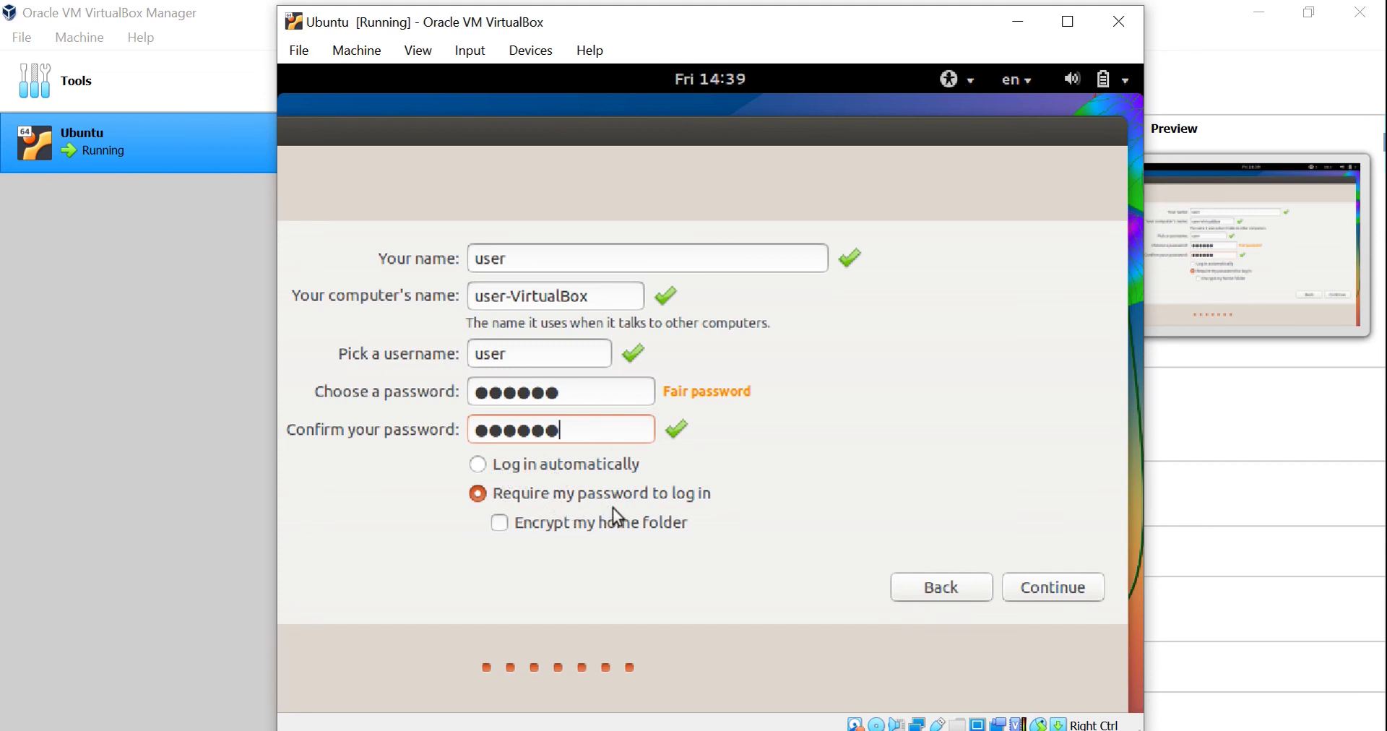
pyautogui.click(487, 469)
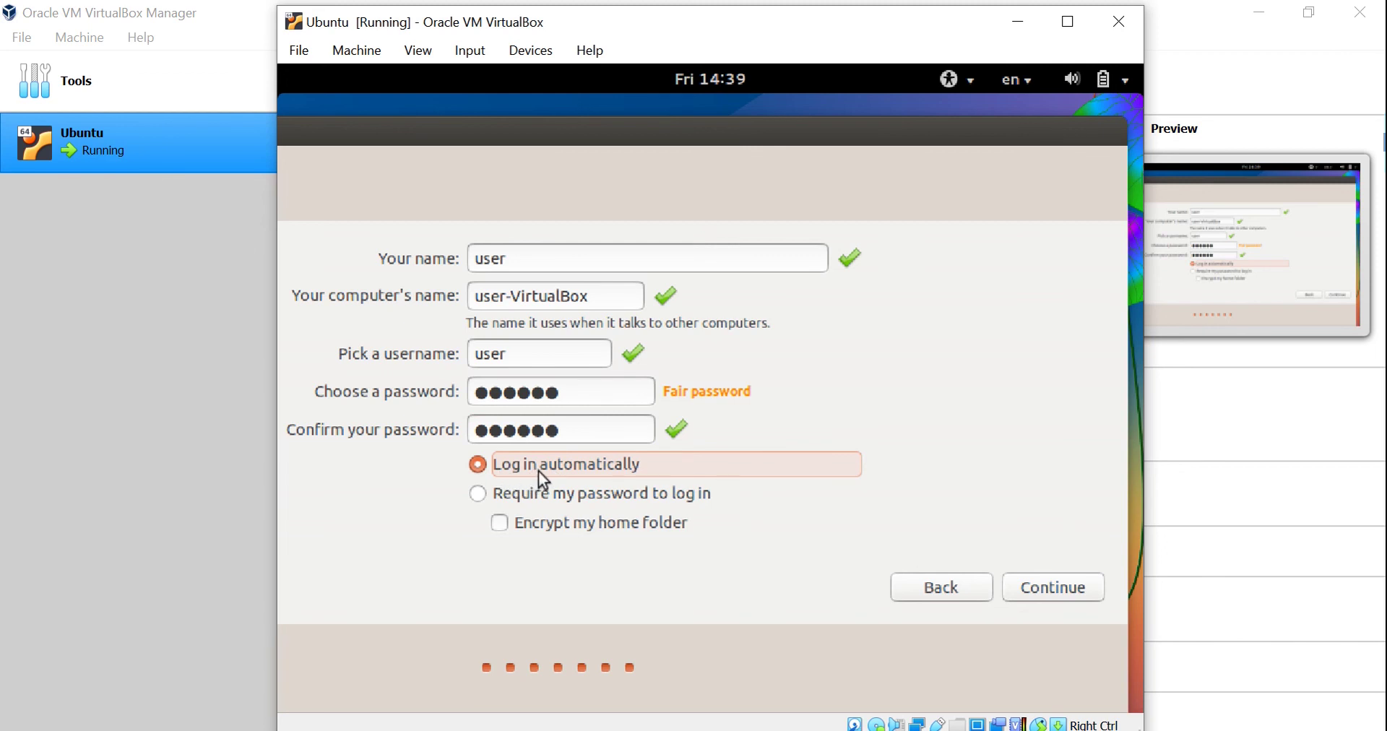
pyautogui.click(1059, 591)
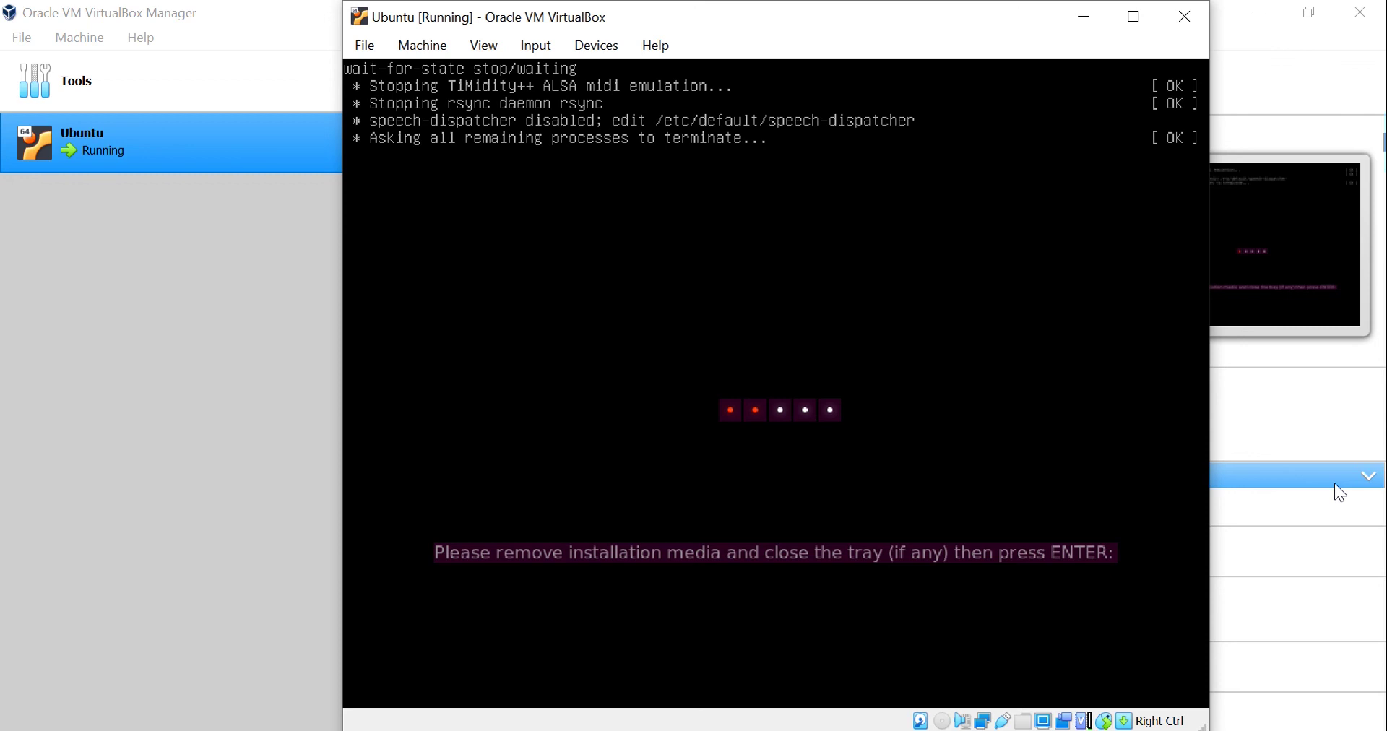
# Confirm the installation media is removed so the VM reboots.
pyautogui.press('Return')
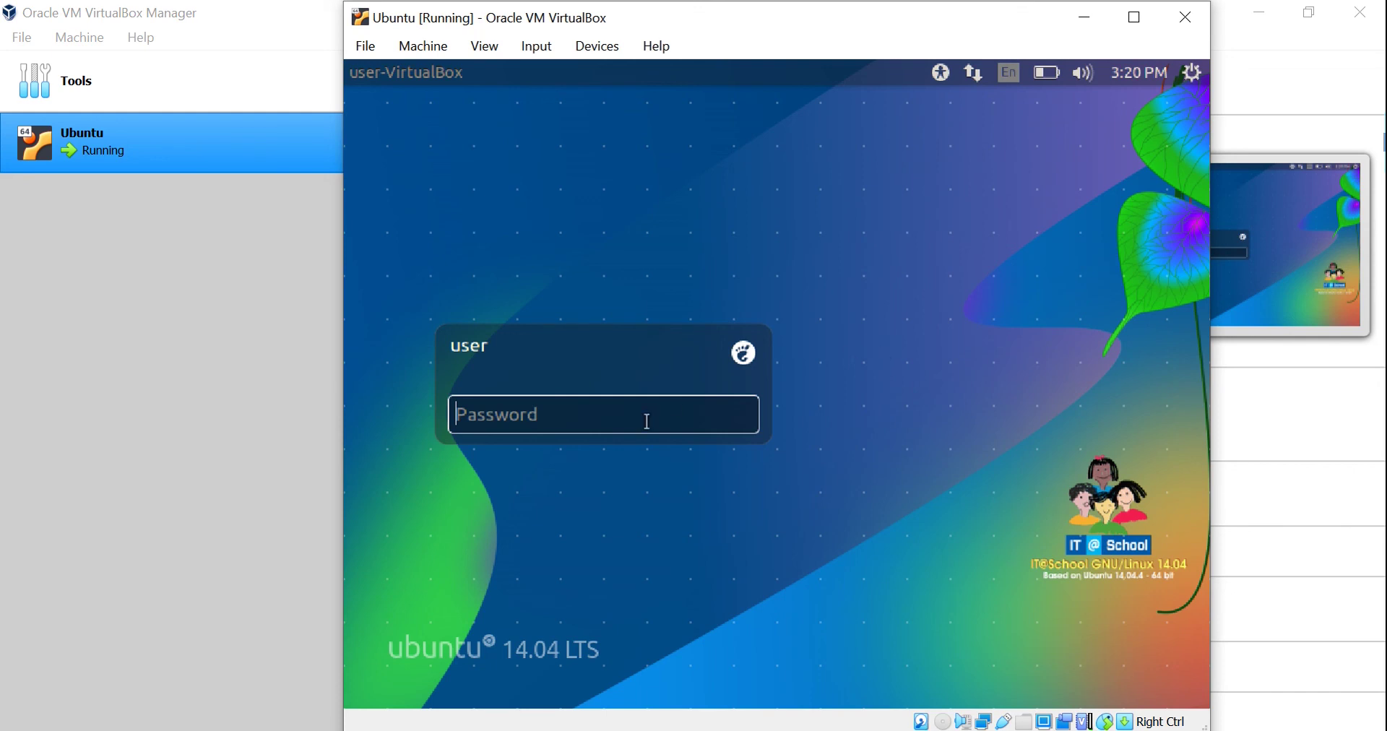
# Log in to the Ubuntu guest with the account password.
pyautogui.write('*')
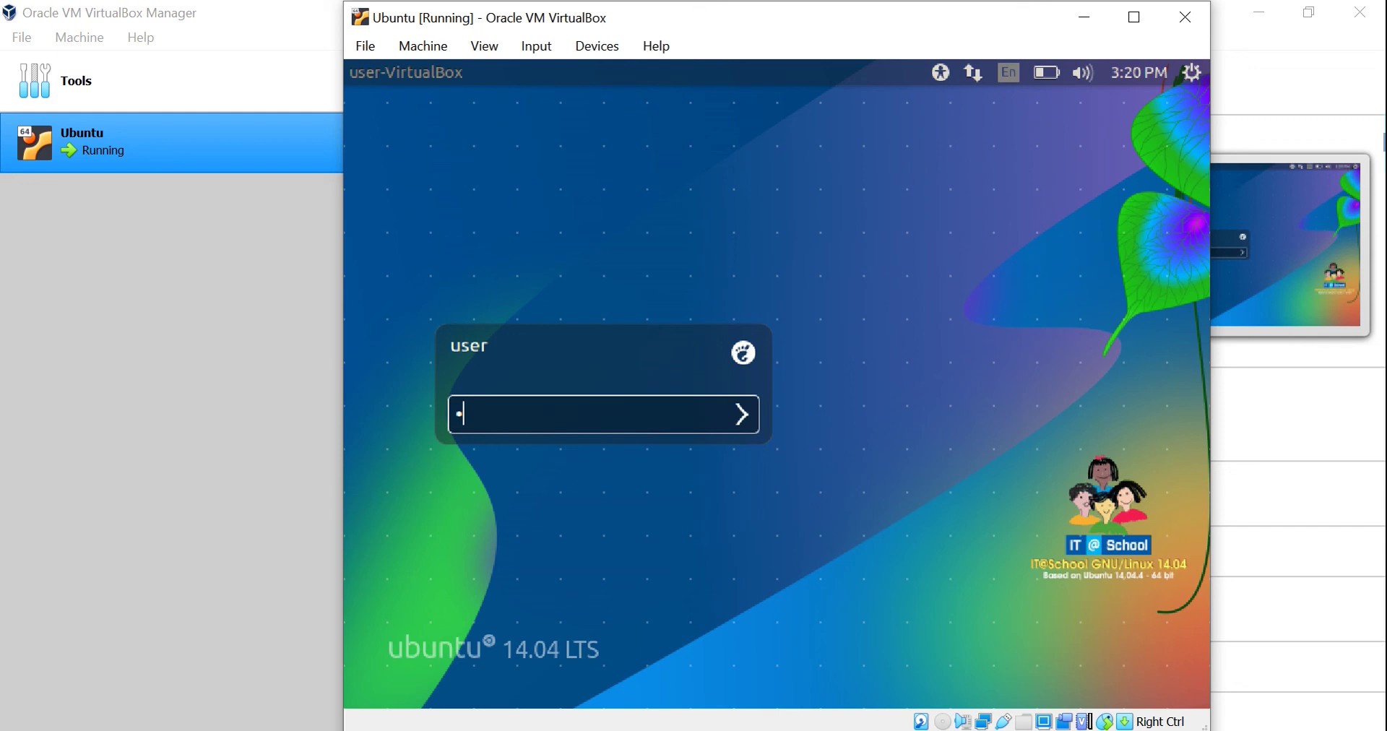
pyautogui.write('*****')
pyautogui.press('Return')
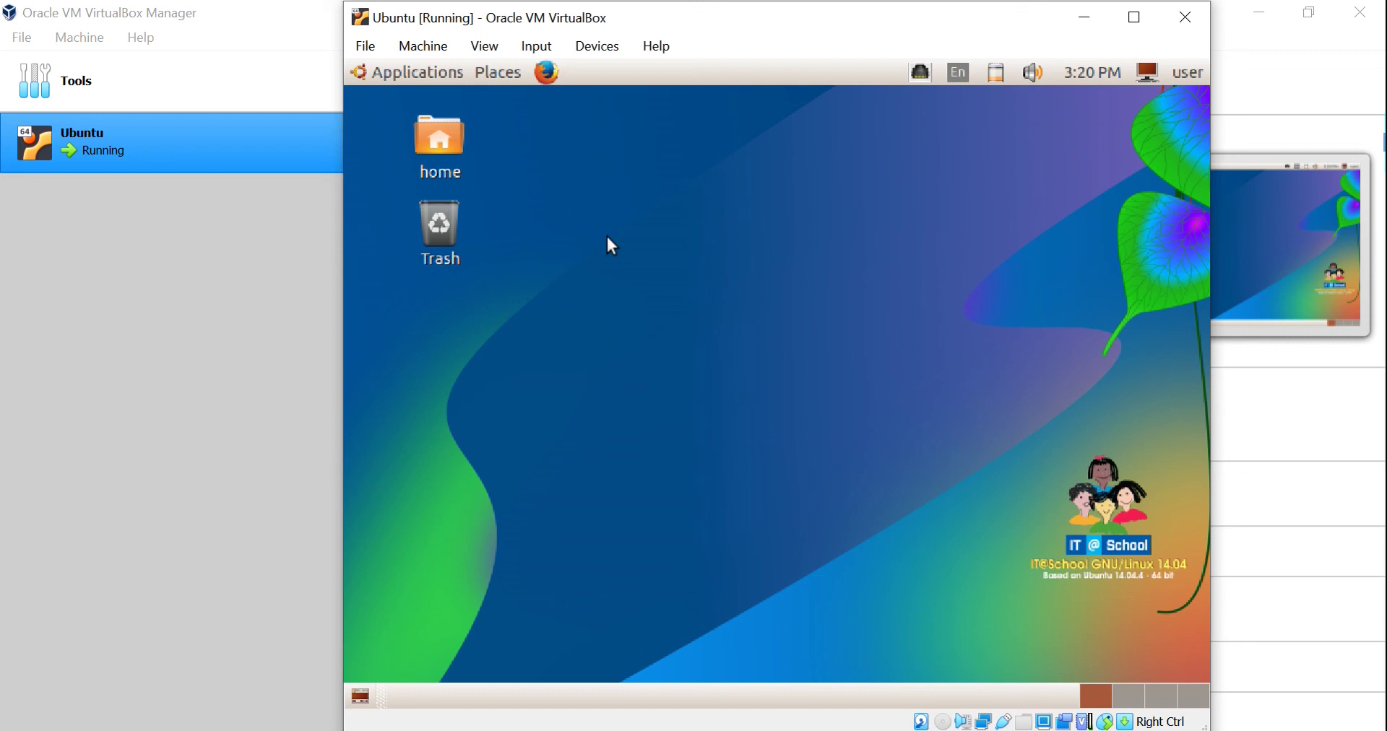
# Browse the guest's applications and places lists, then open the user session menu.
pyautogui.click(438, 79)
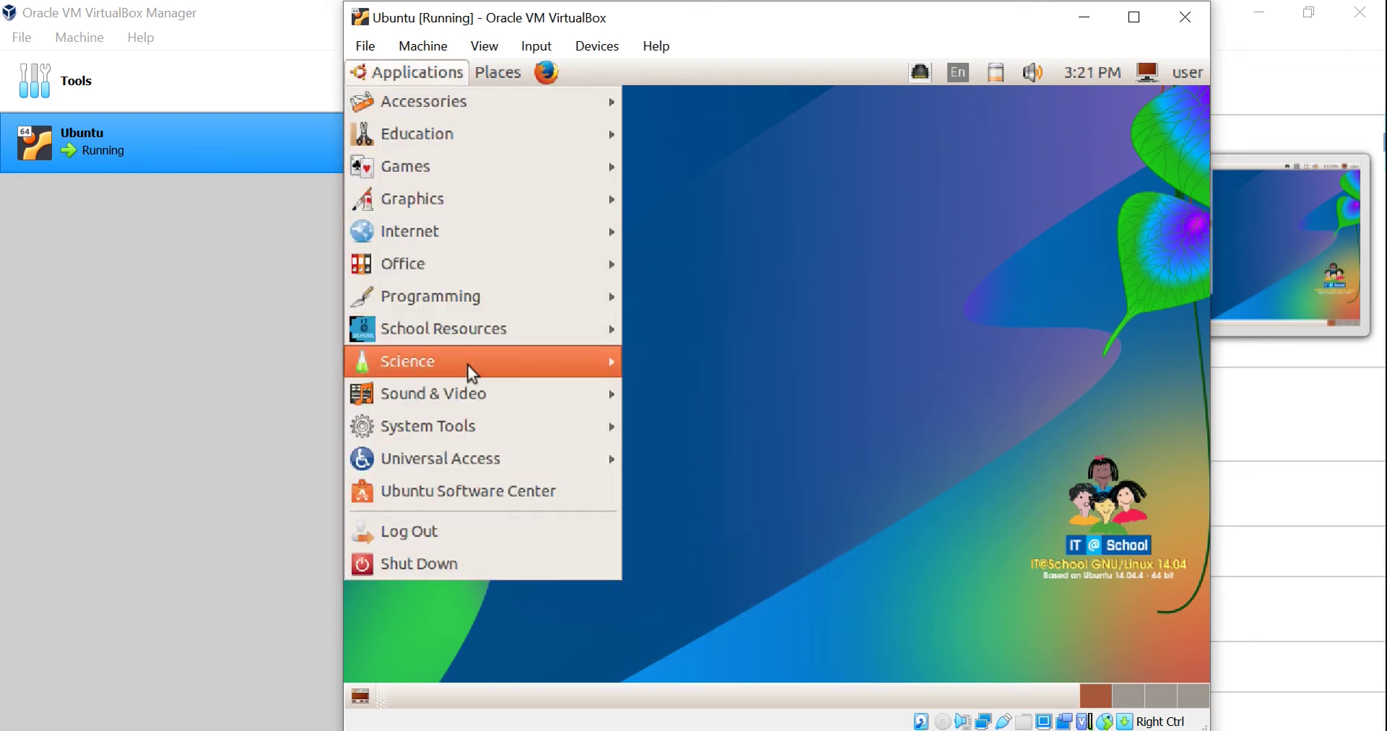
pyautogui.moveTo(467, 365)
pyautogui.click(948, 219)
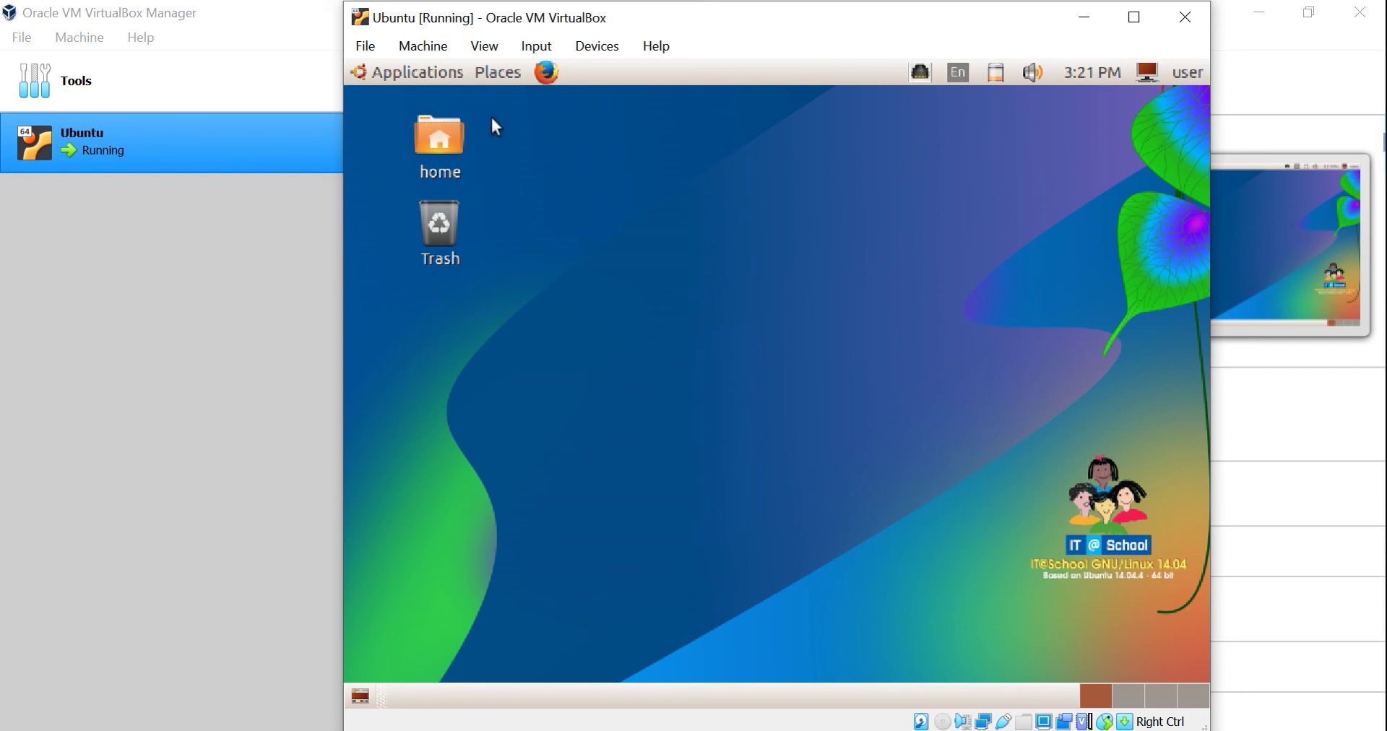
pyautogui.click(439, 79)
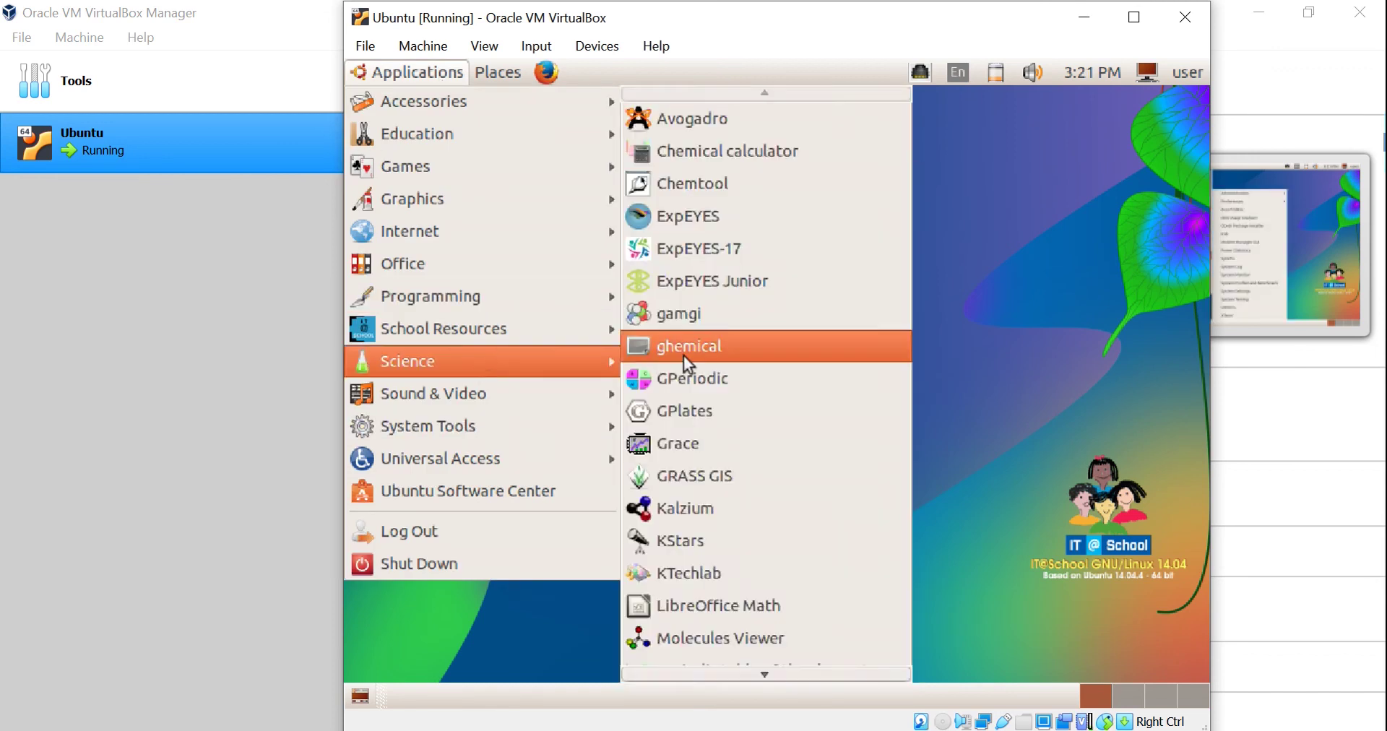
pyautogui.click(496, 79)
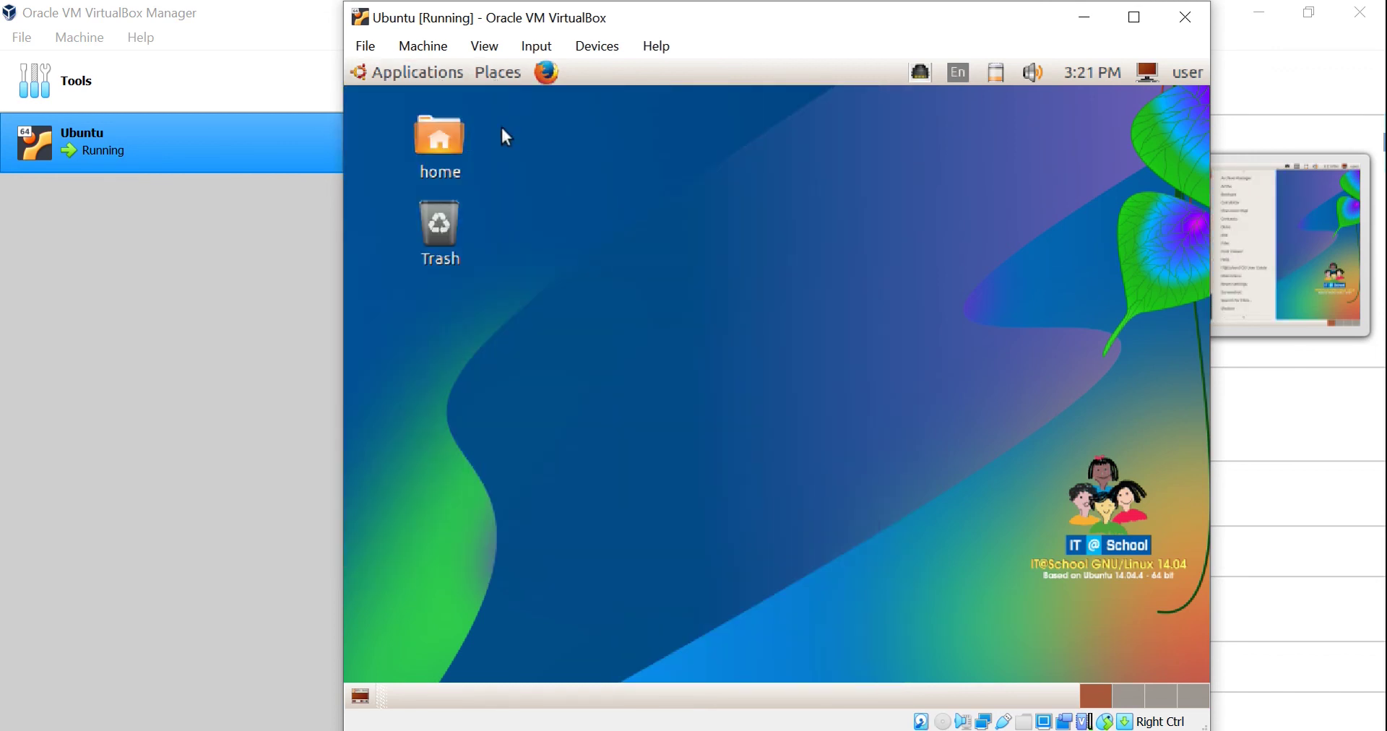
pyautogui.click(506, 83)
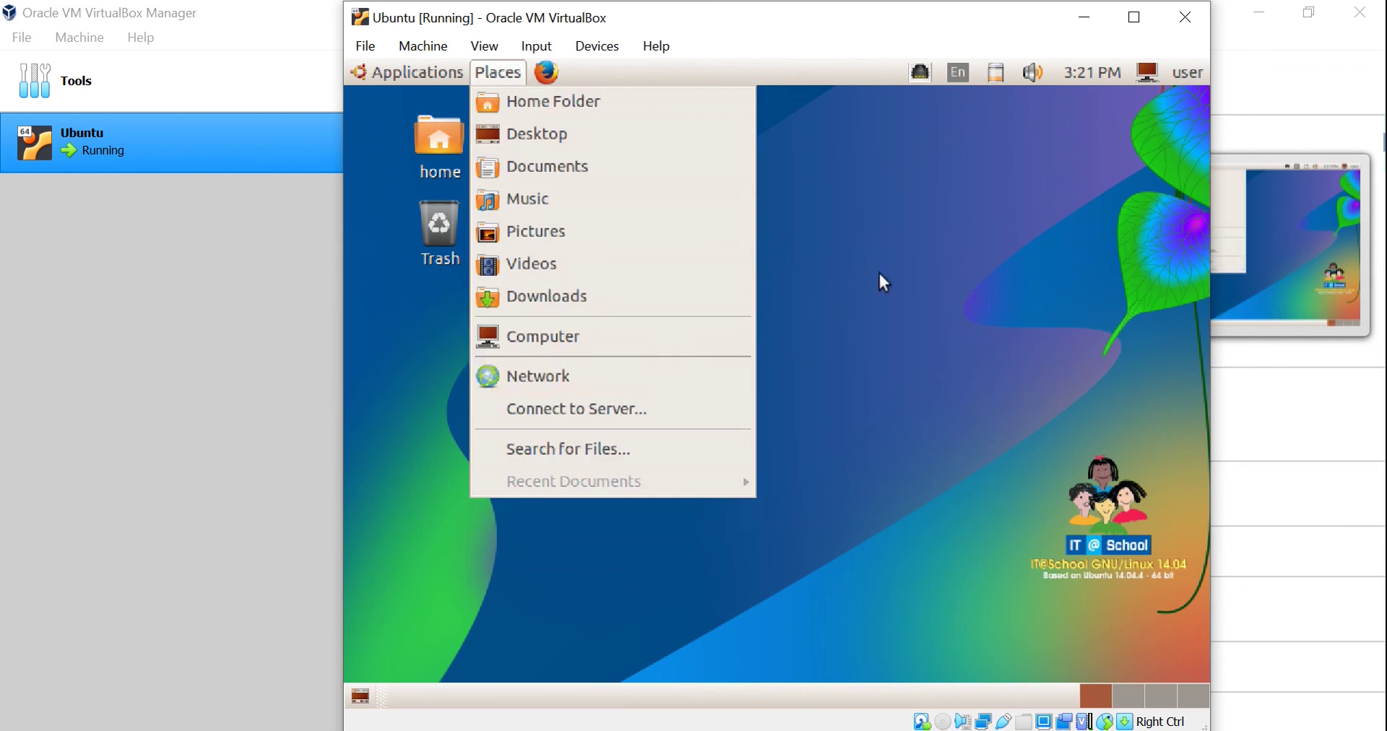
pyautogui.click(880, 274)
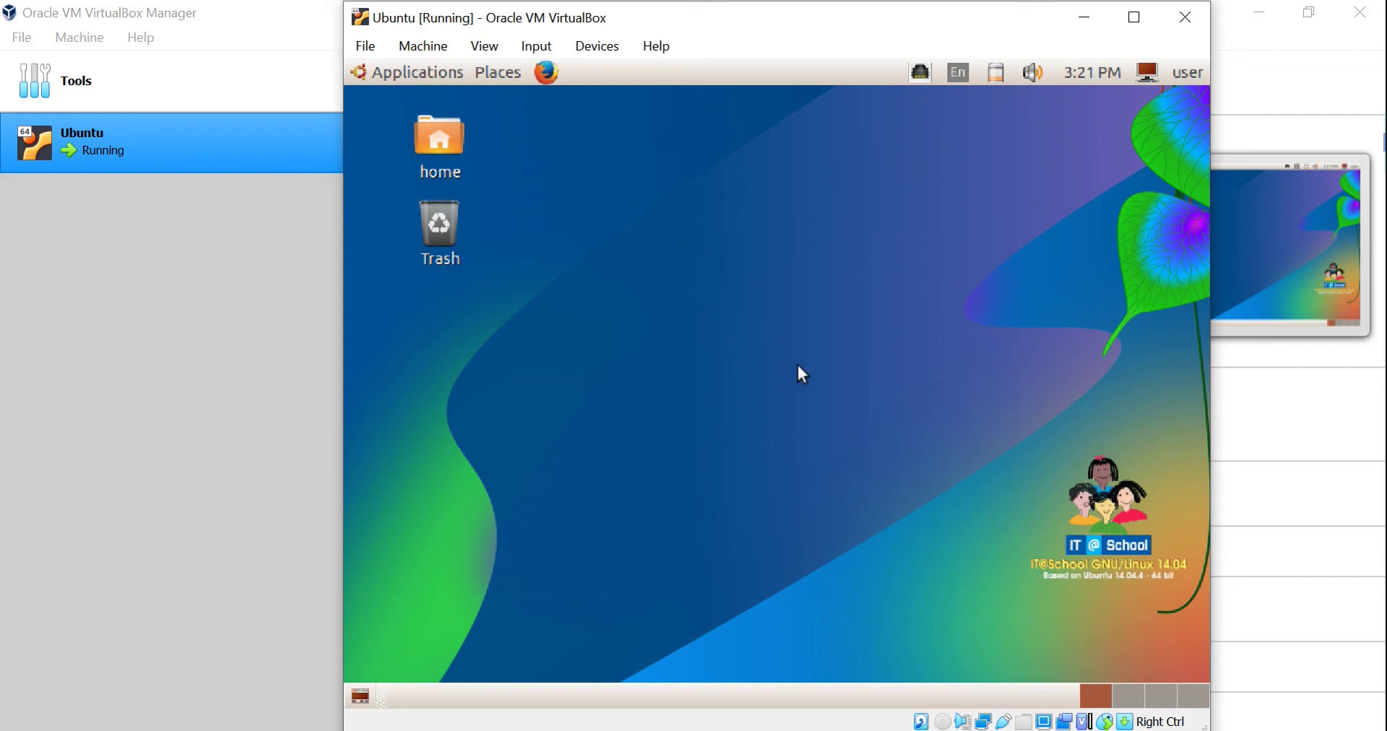
pyautogui.click(1164, 74)
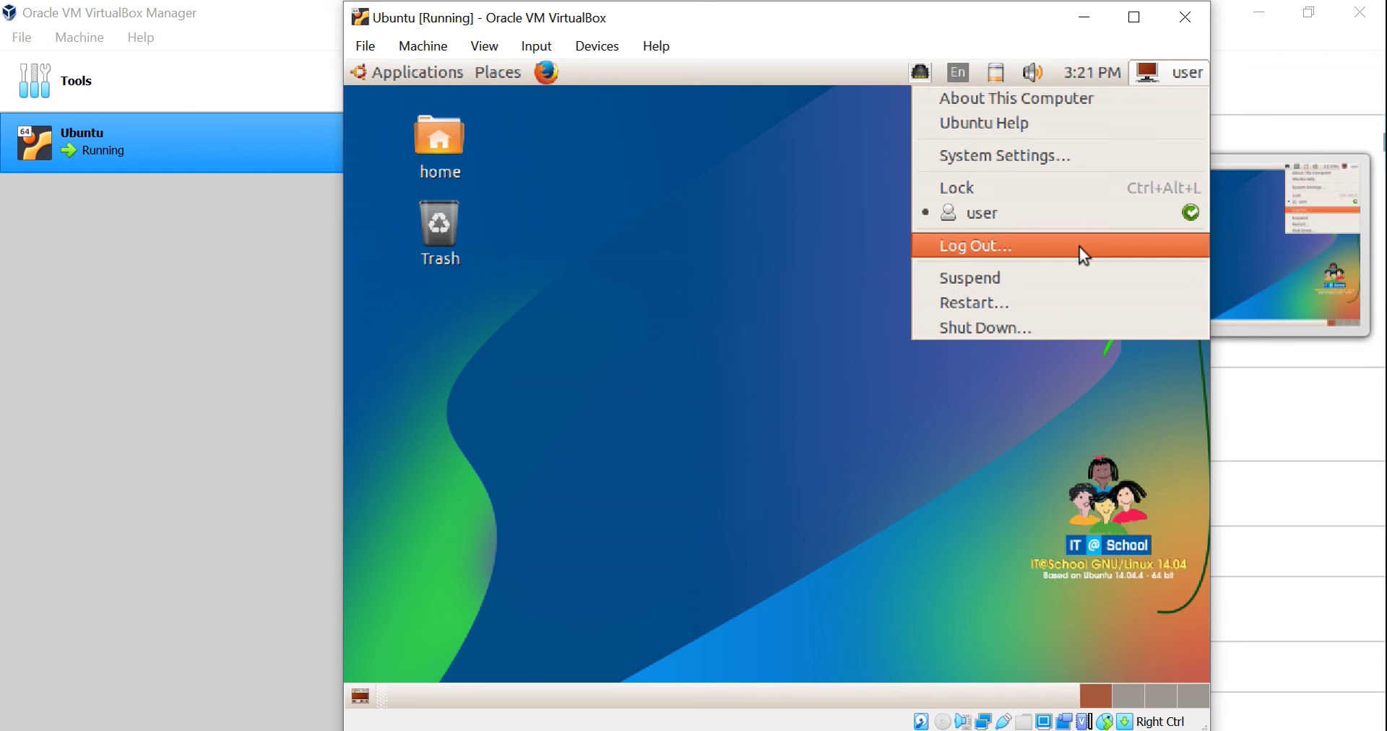
# Choose Shut Down… from the Ubuntu session menu and confirm it in the dialog.
pyautogui.click(1033, 327)
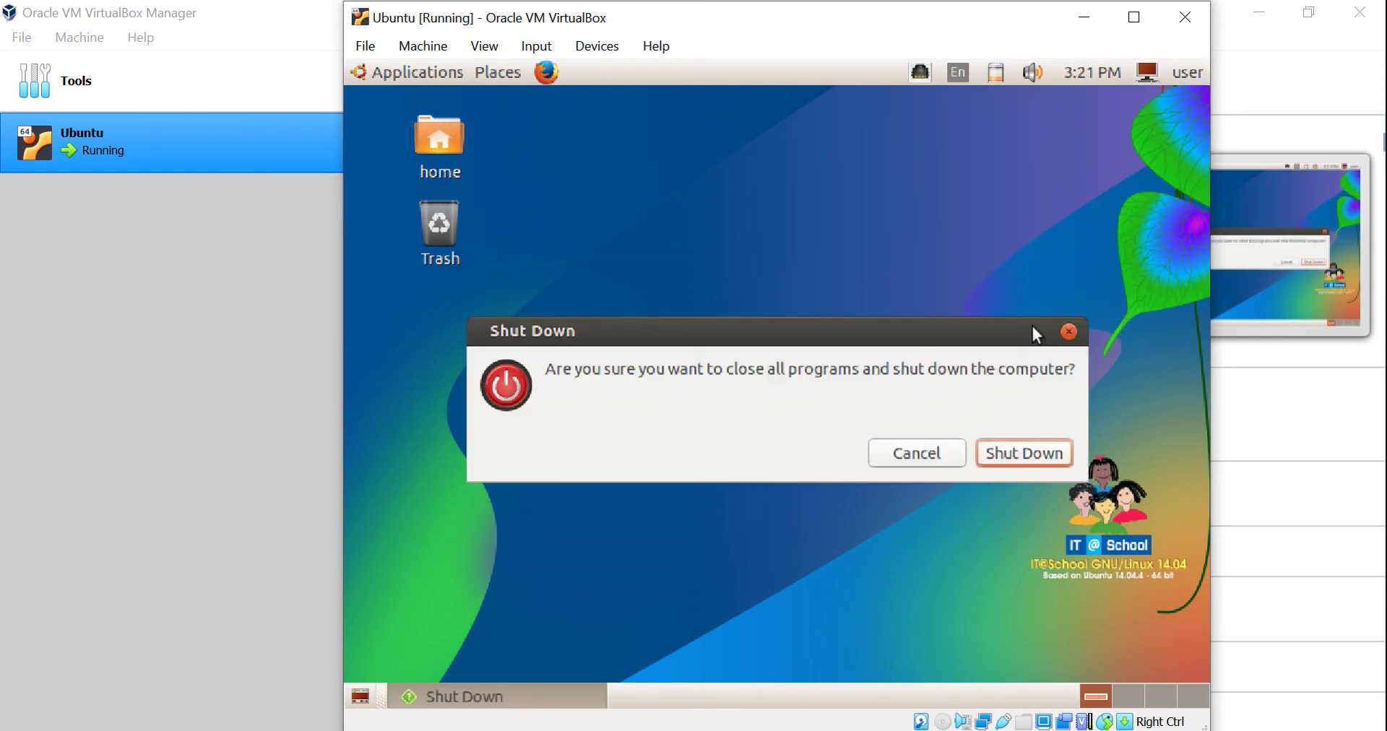
pyautogui.click(1032, 462)
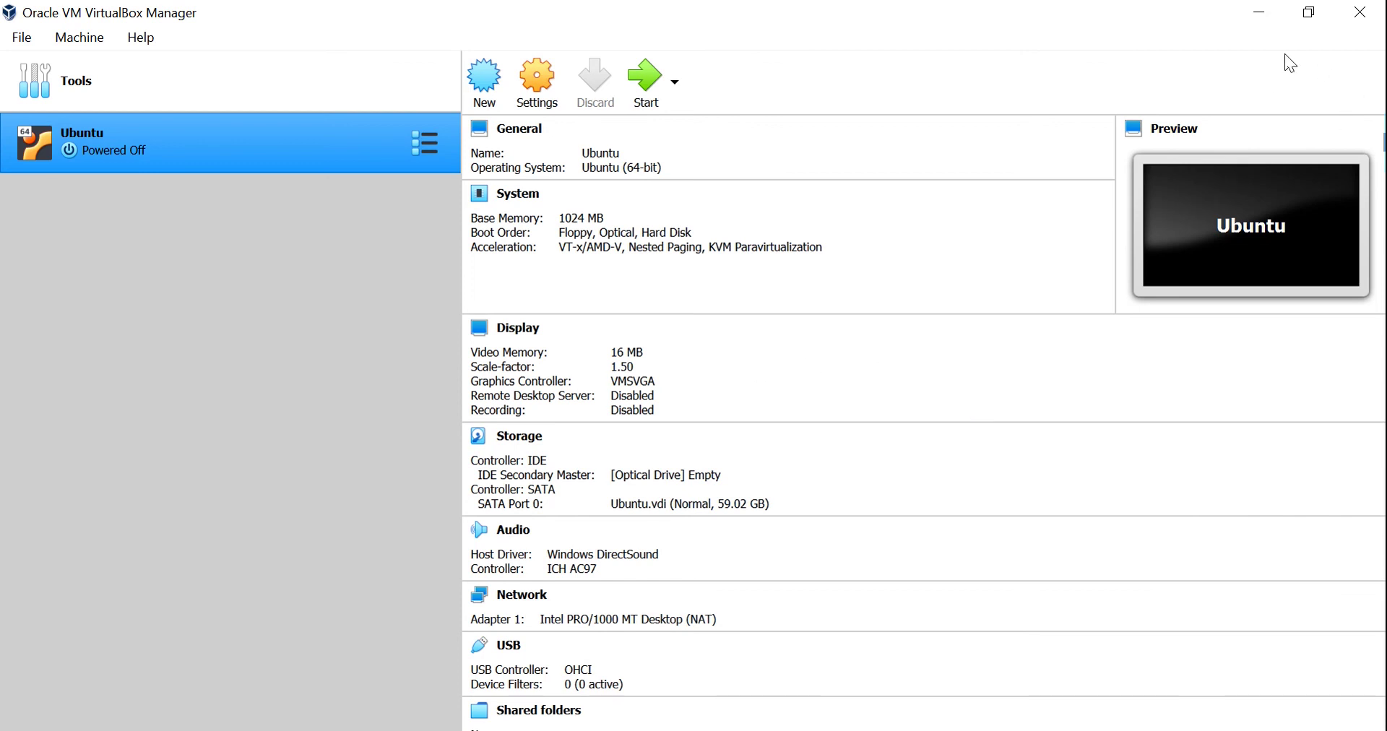
# Close VirtualBox Manager, relaunch it from the desktop shortcut, and select the Ubuntu machine.
pyautogui.click(1359, 12)
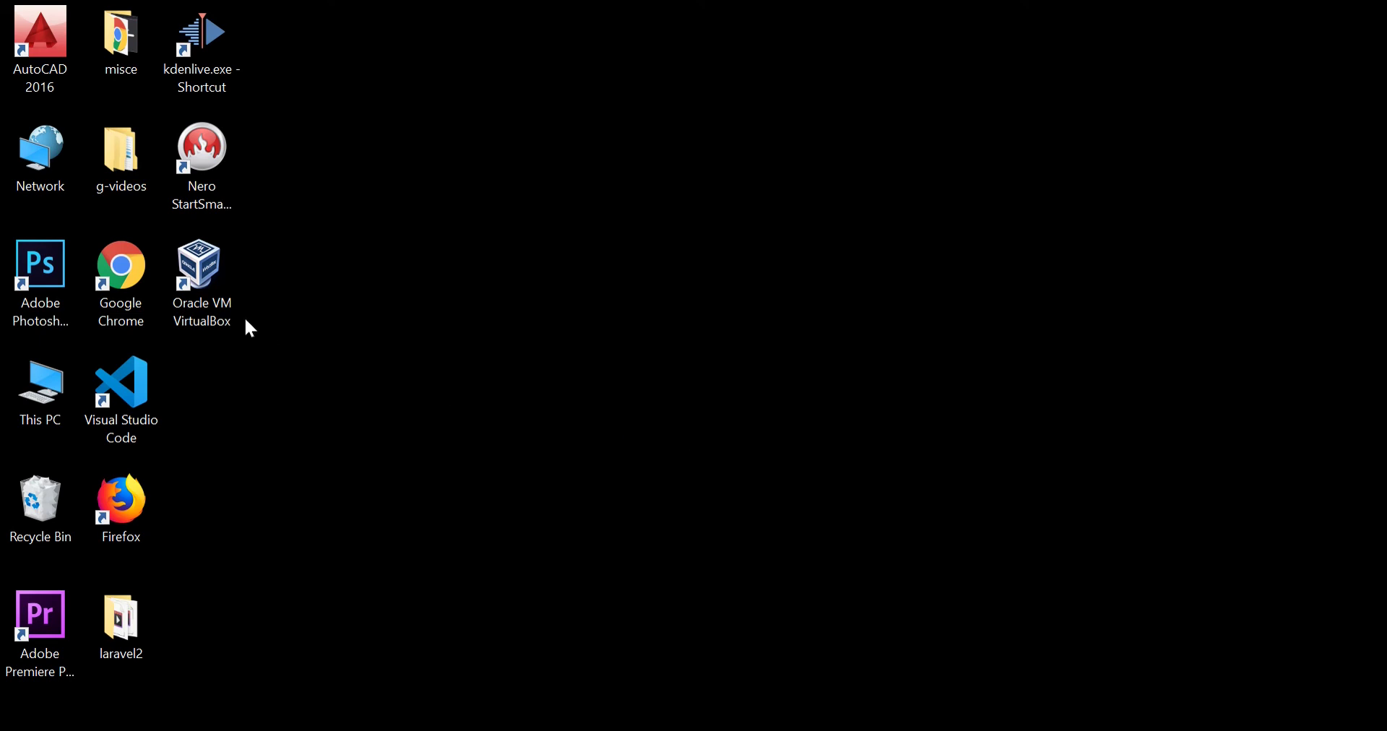
pyautogui.click(198, 284)
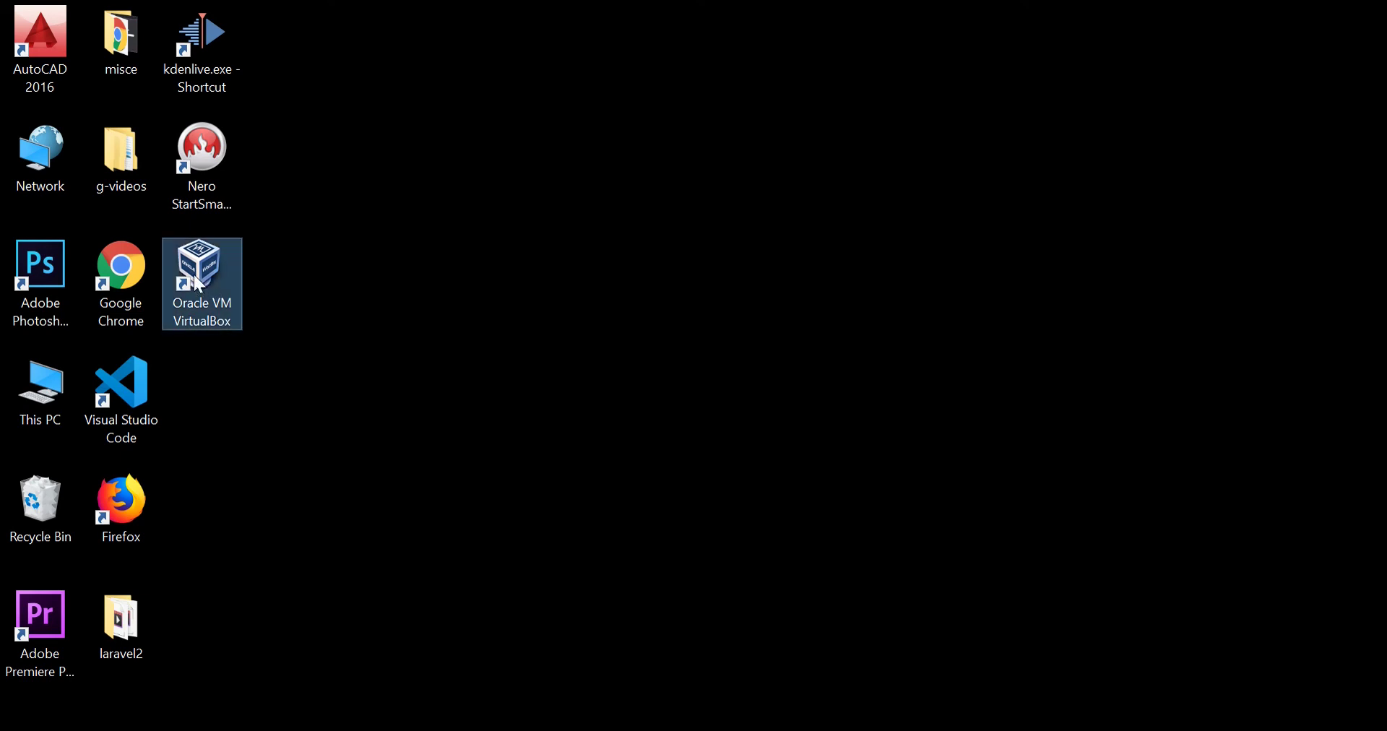
pyautogui.doubleClick(194, 280)
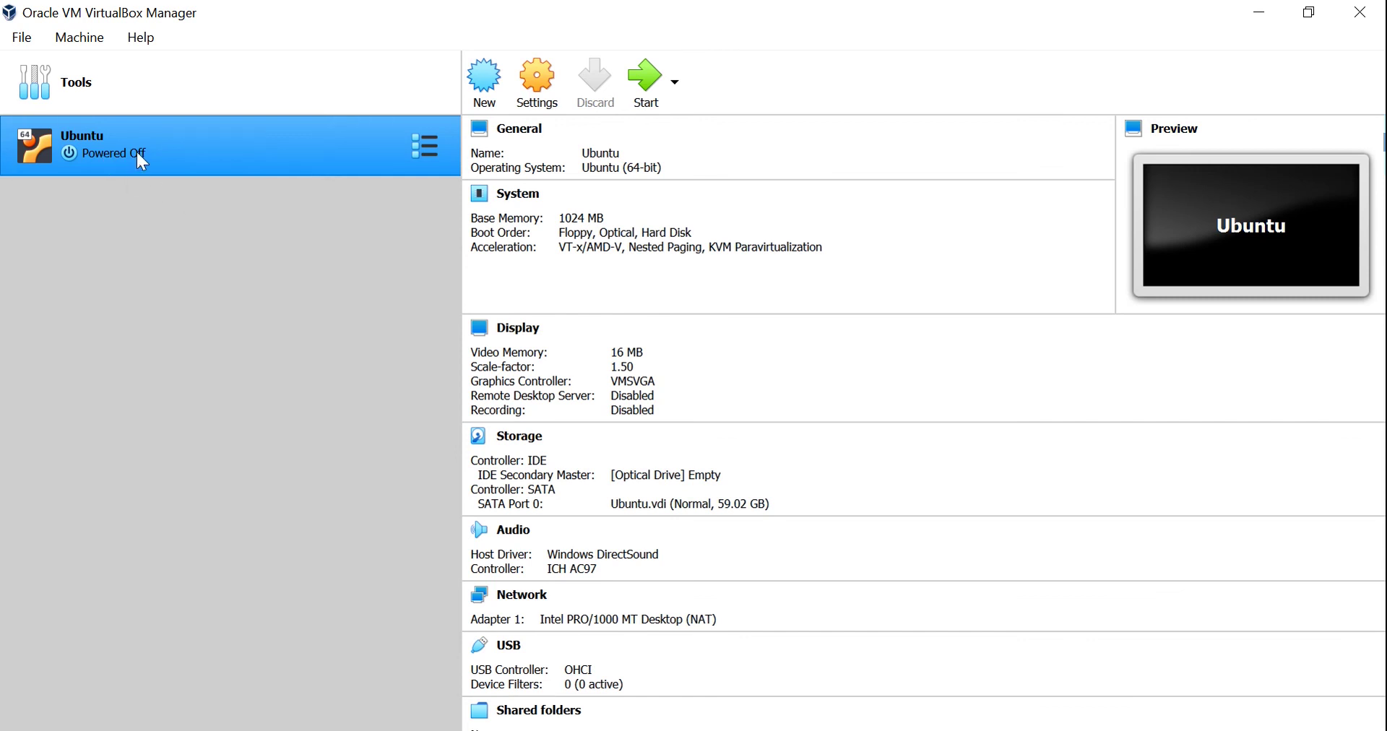
pyautogui.click(111, 87)
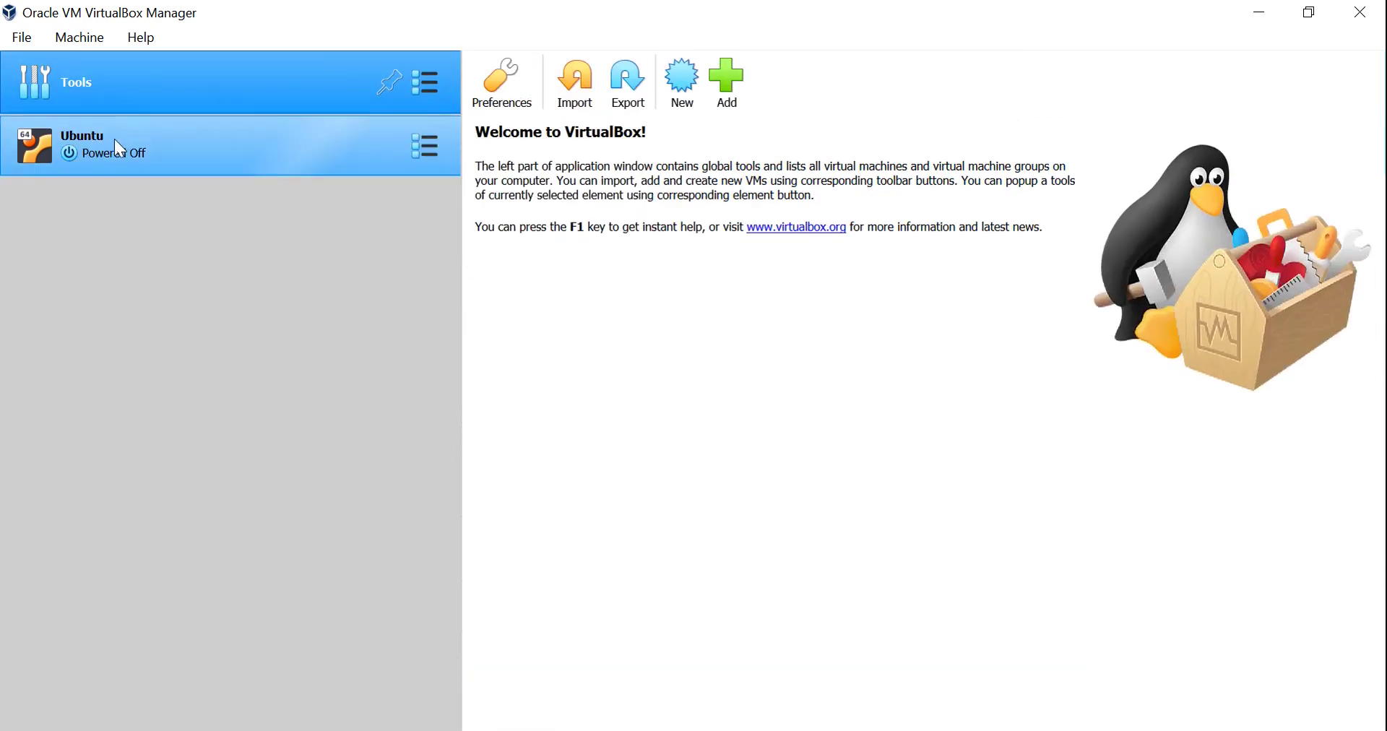
pyautogui.click(115, 140)
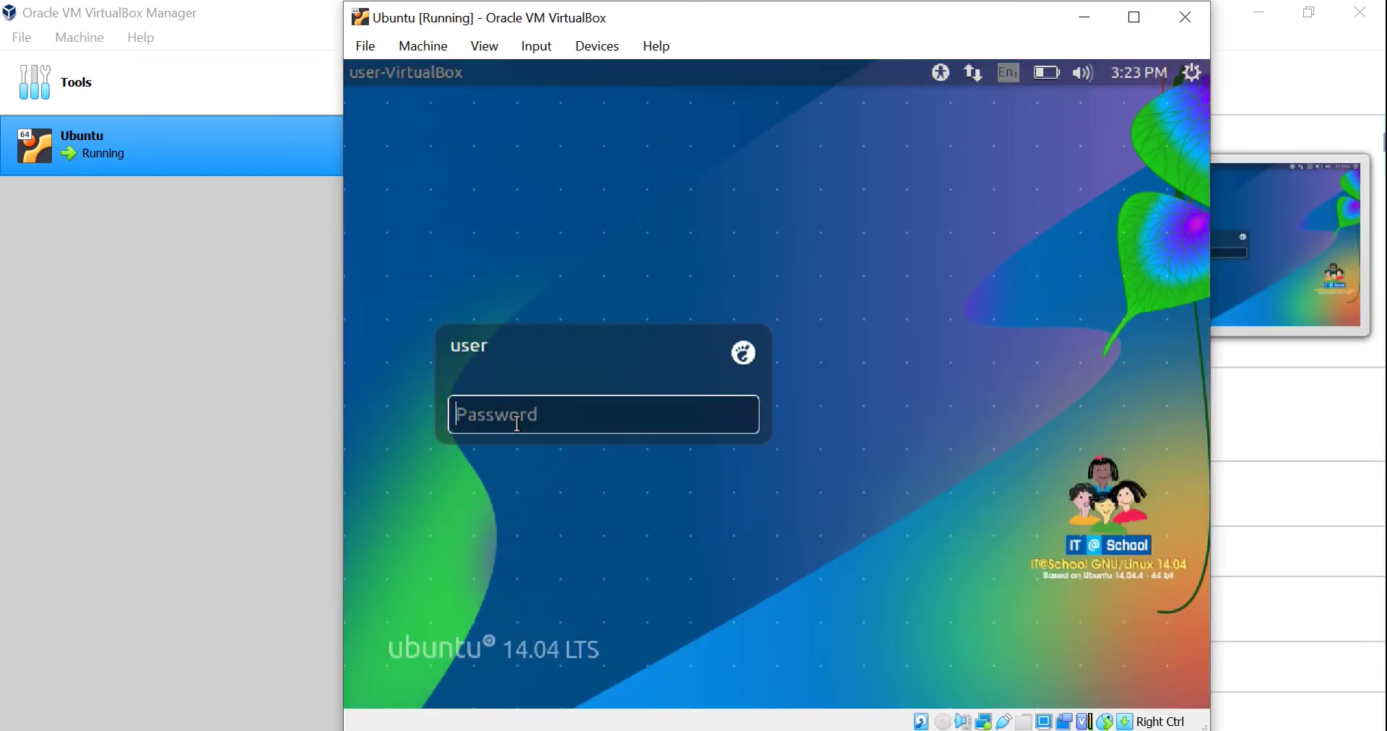
# Log into the Ubuntu guest with the user's password.
pyautogui.write('••••••')
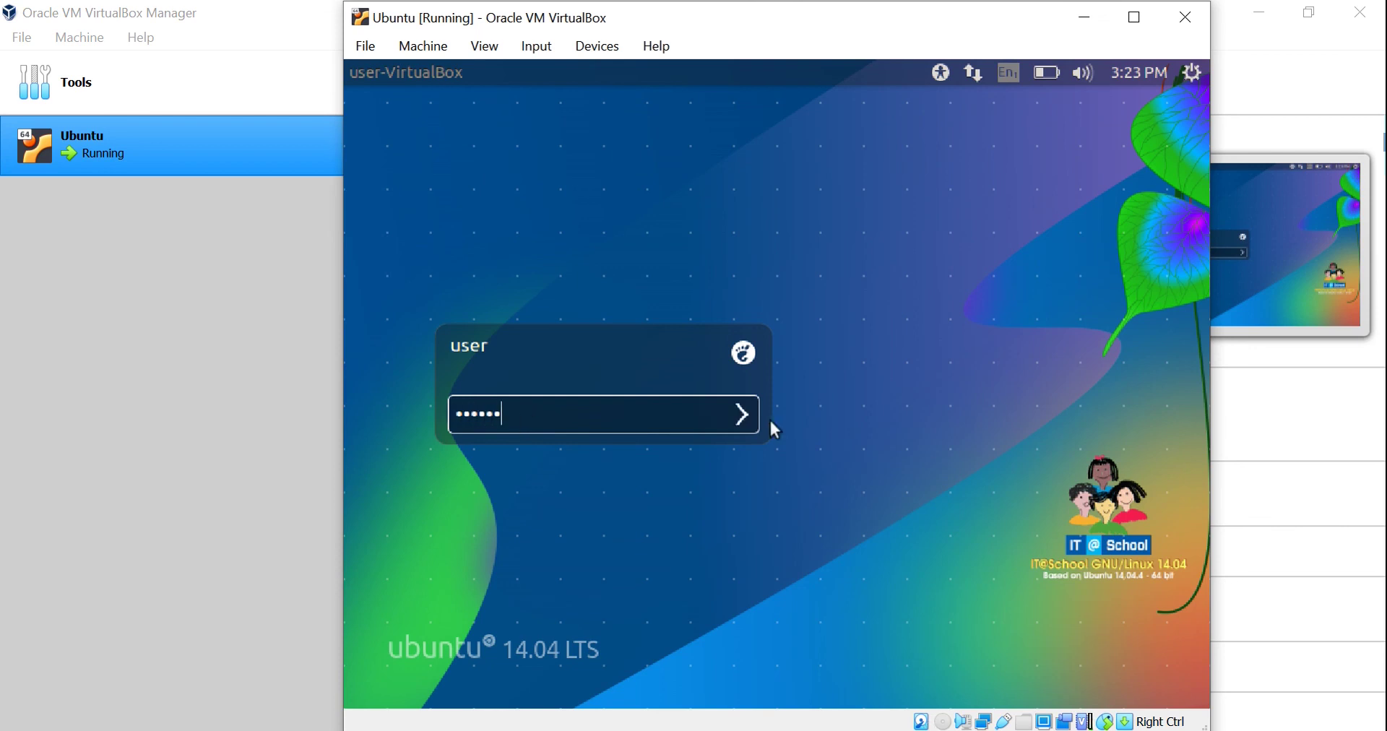
pyautogui.click(751, 418)
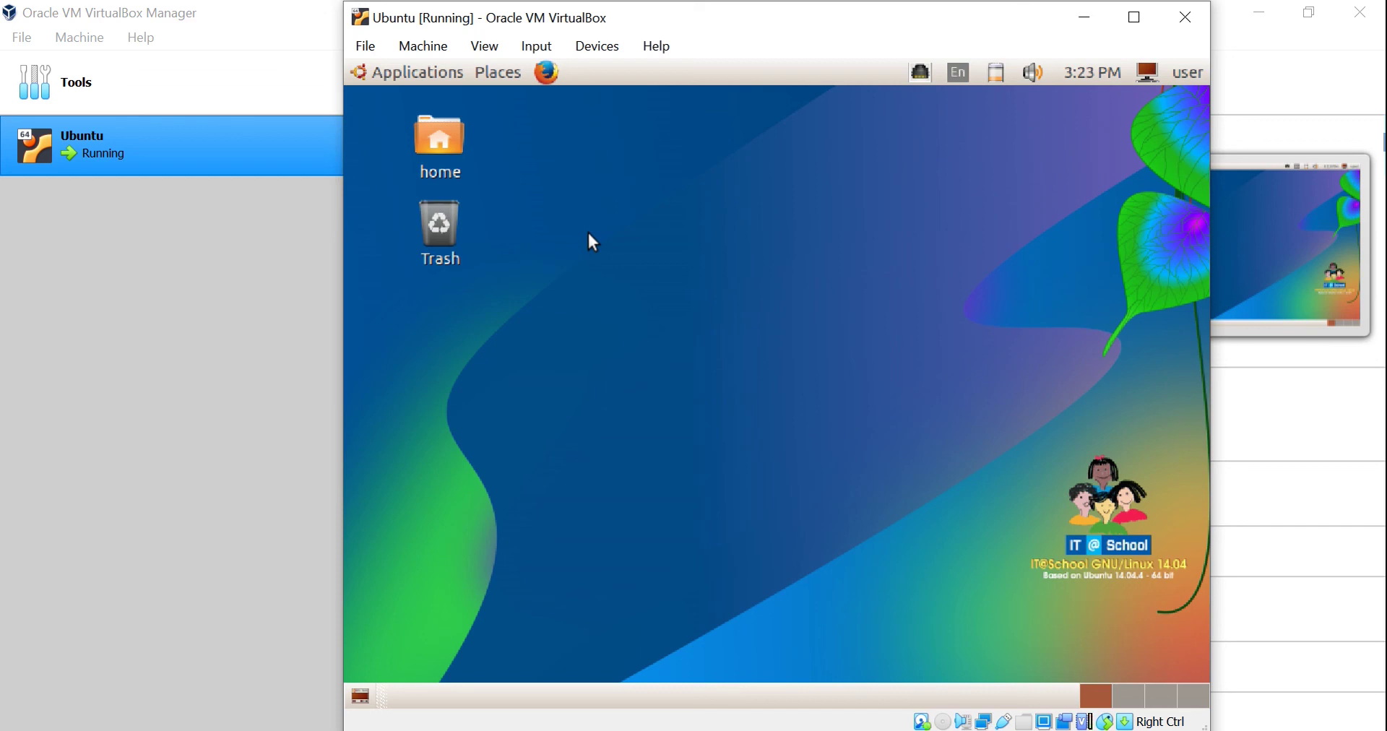
# Shut down the Ubuntu guest again from the top-panel user menu and confirm.
pyautogui.click(1150, 71)
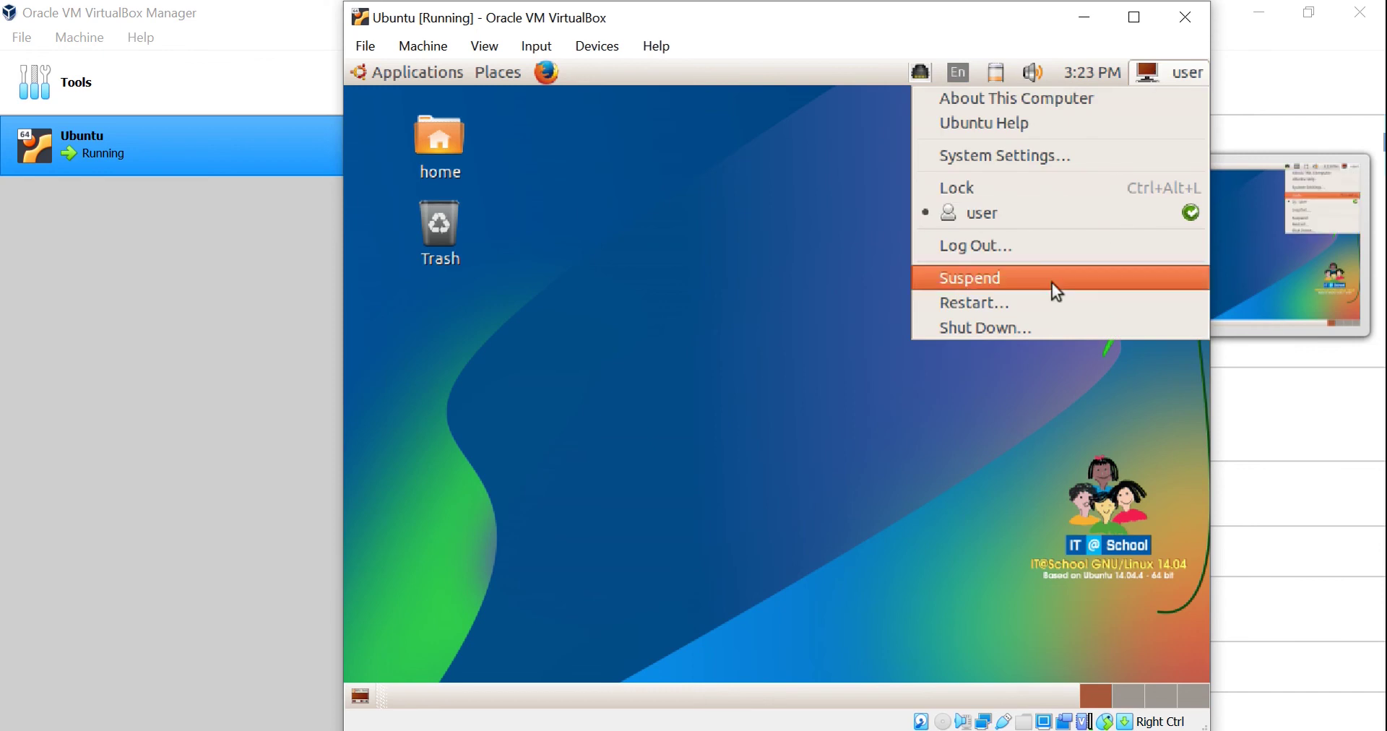
pyautogui.click(1022, 325)
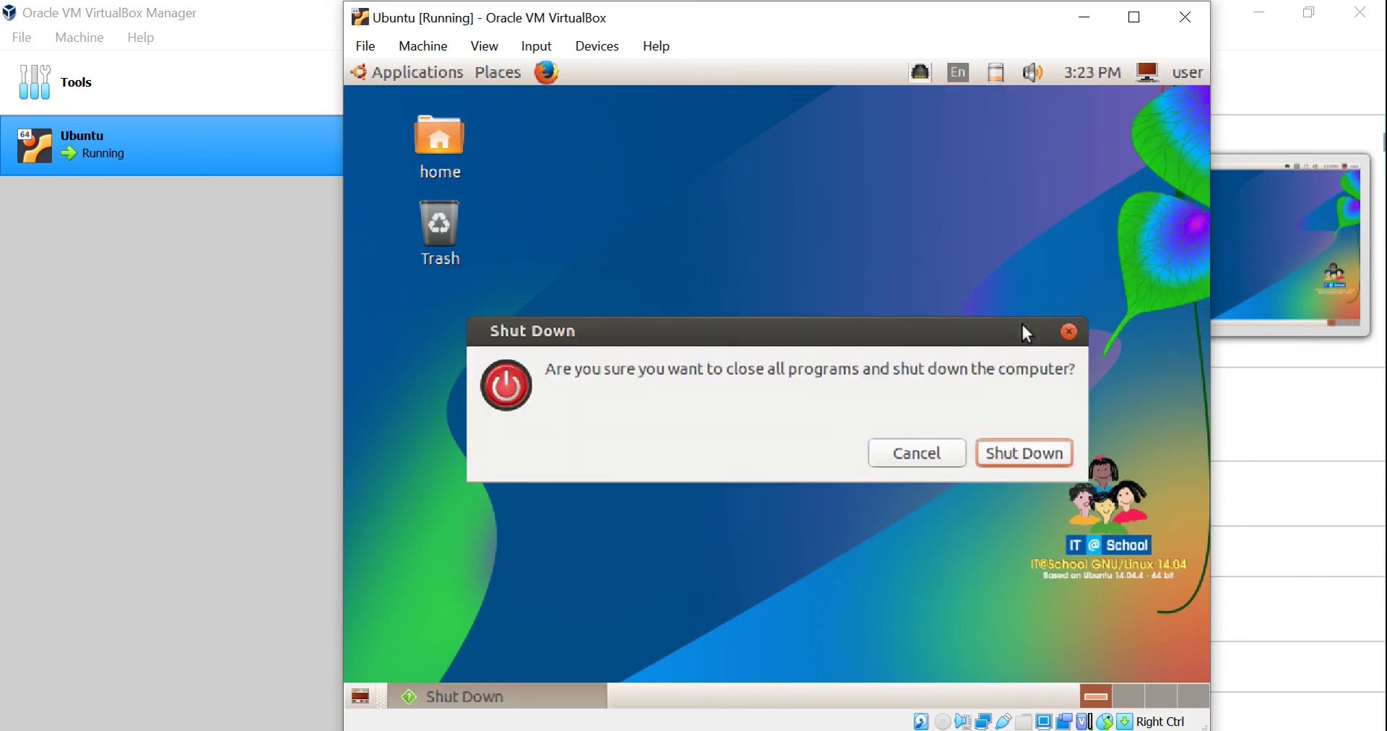
pyautogui.click(1021, 454)
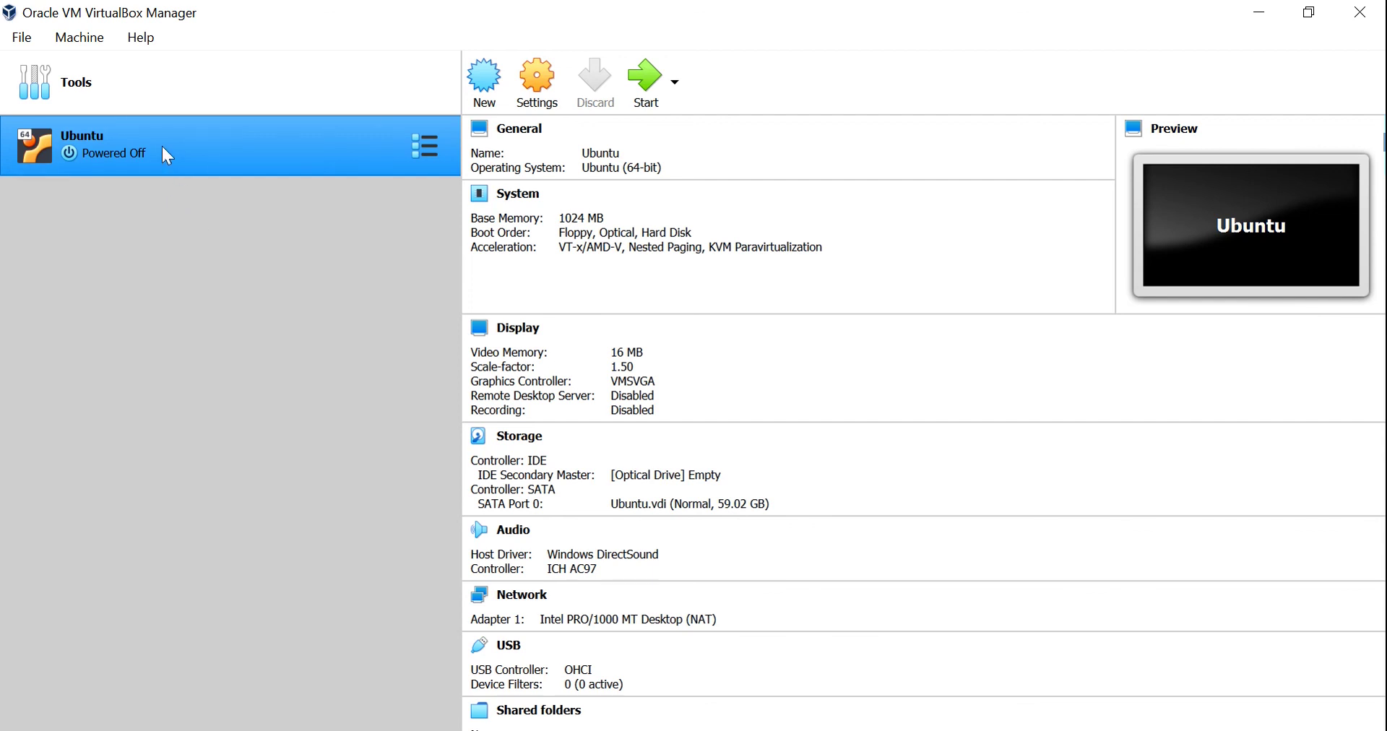
# Browse the Tools page and the Ubuntu machine's details and right-click actions.
pyautogui.click(132, 76)
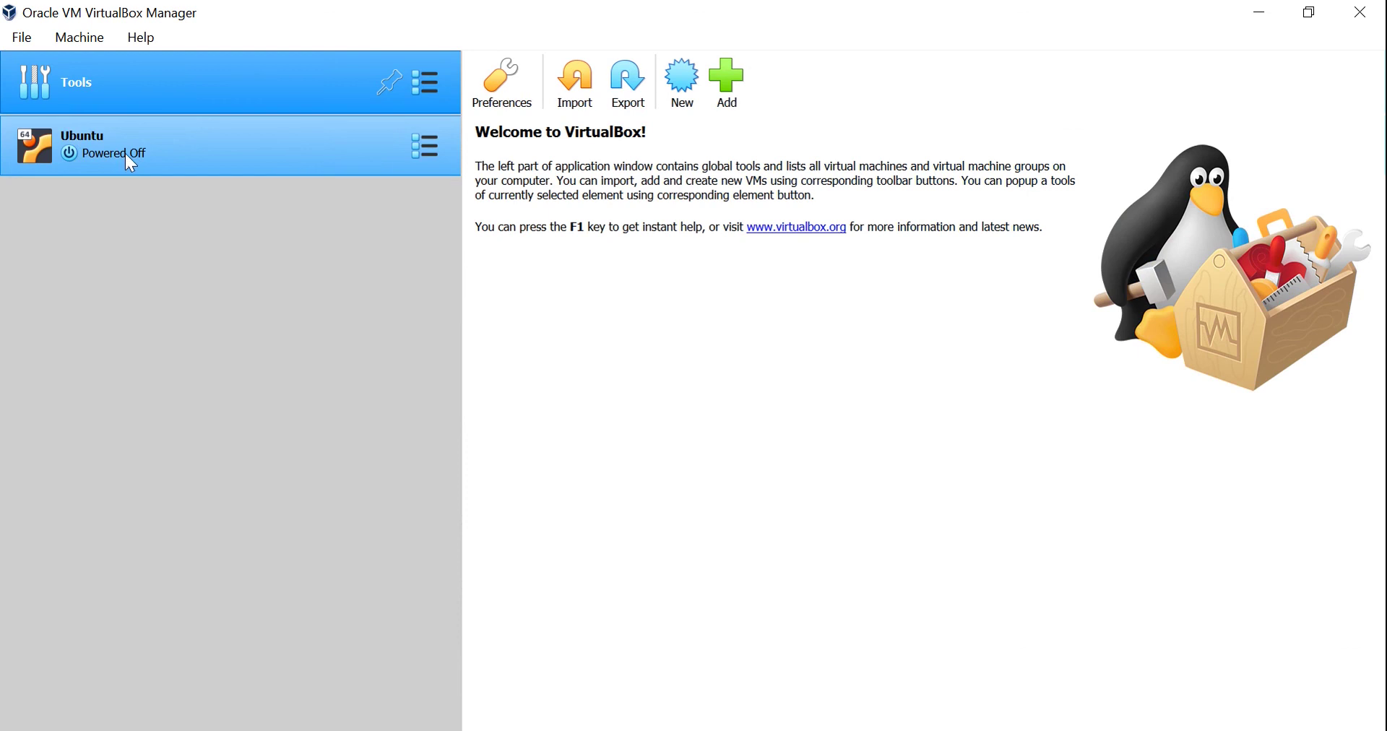
pyautogui.click(124, 154)
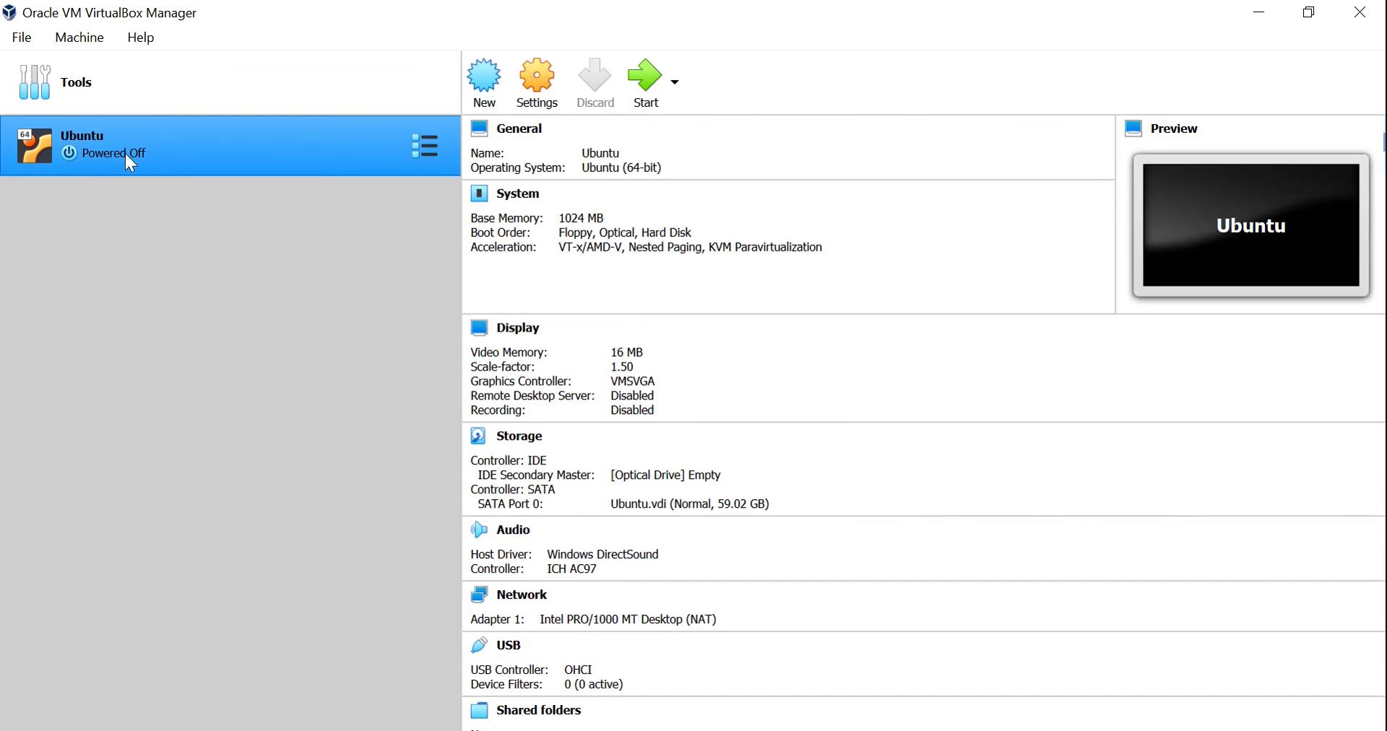
pyautogui.rightClick(126, 155)
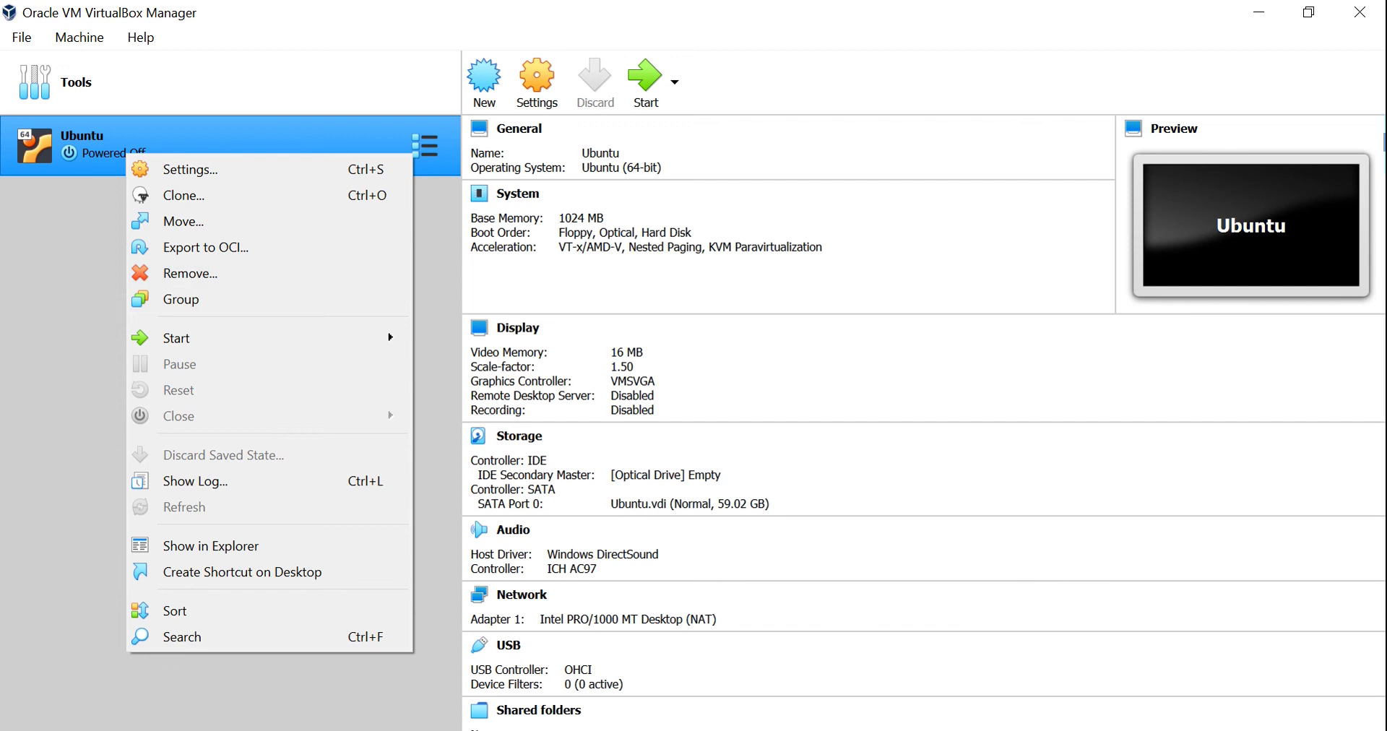
pyautogui.click(56, 250)
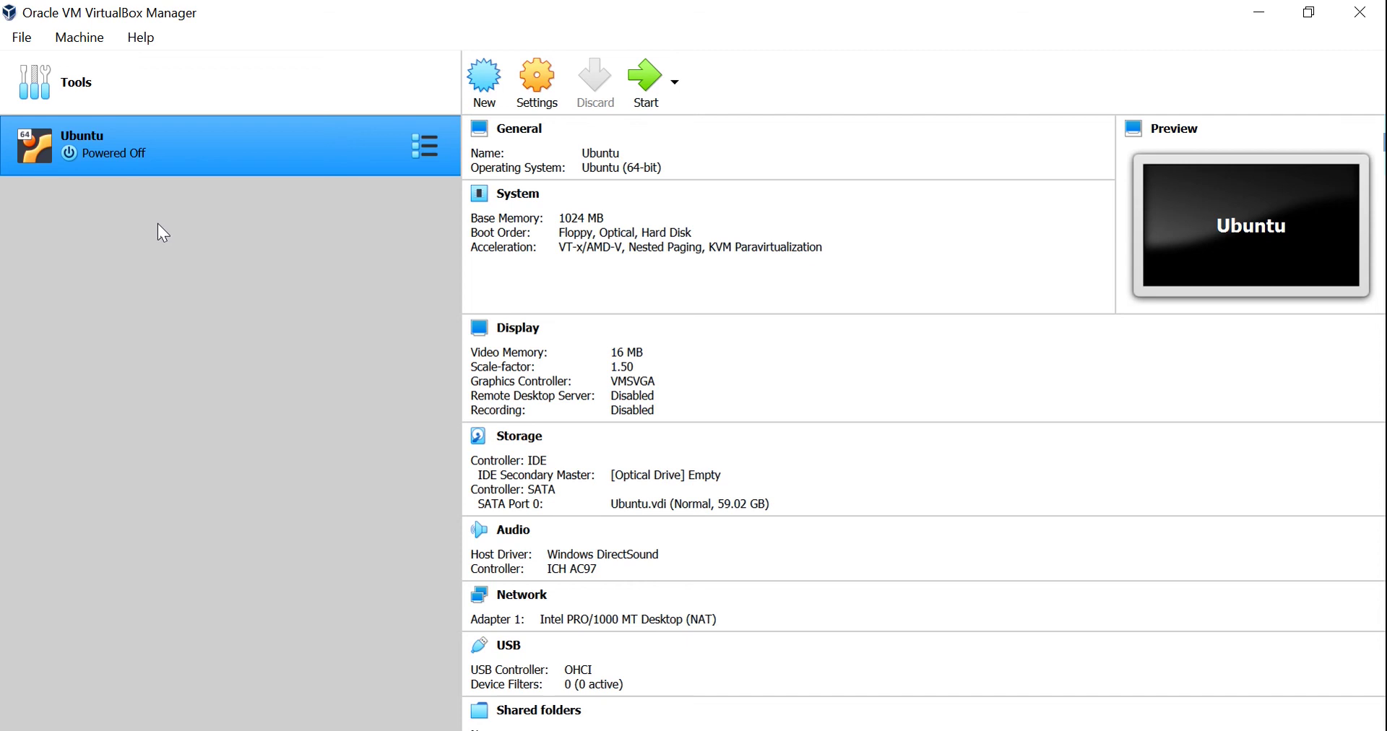
# Cancel the New virtual machine wizard and close VirtualBox Manager.
pyautogui.click(484, 99)
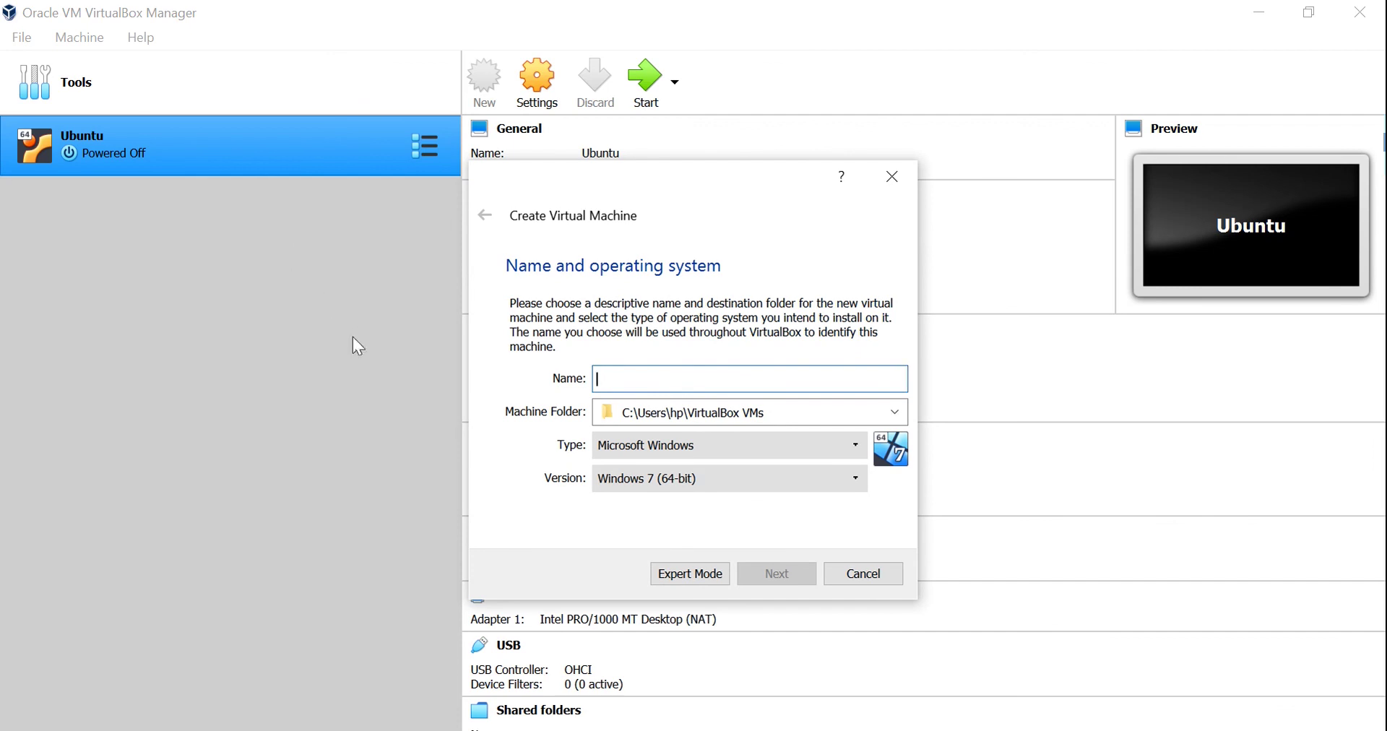
pyautogui.click(856, 578)
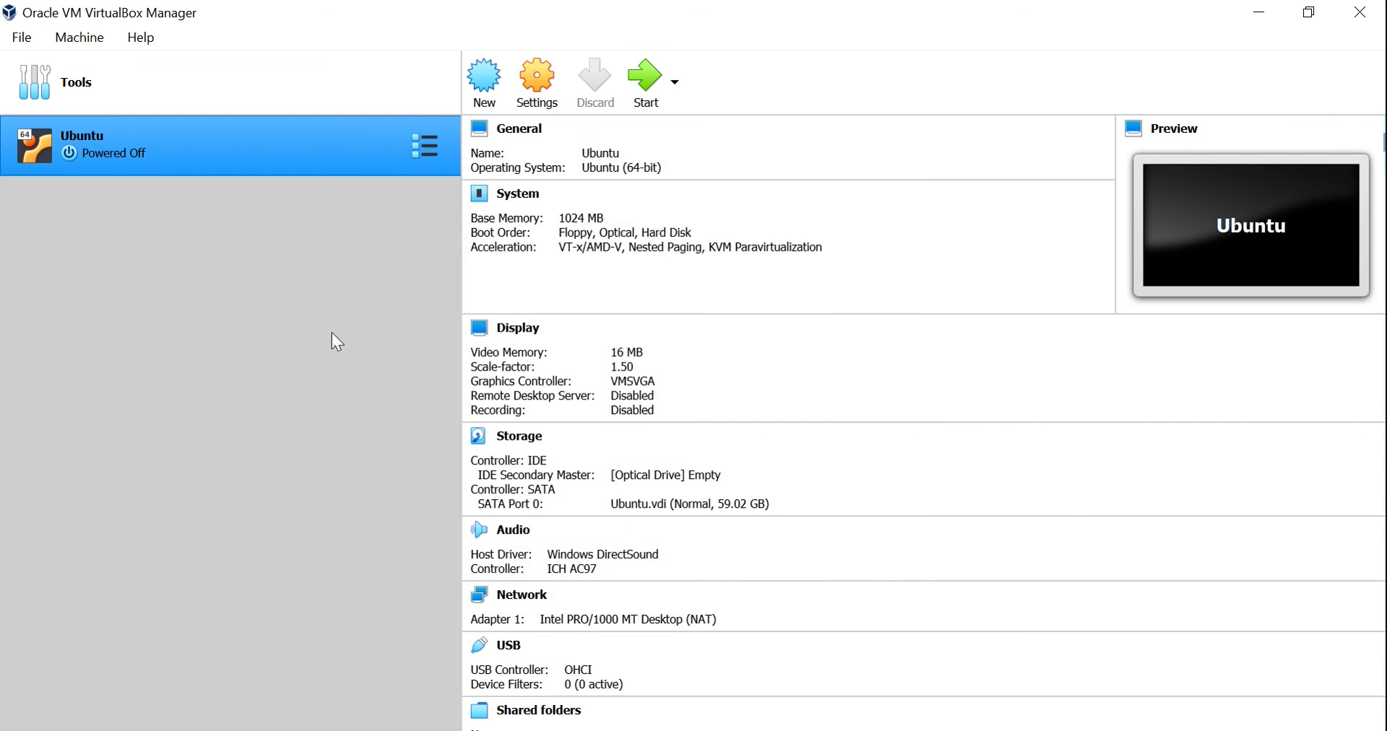
pyautogui.click(1359, 13)
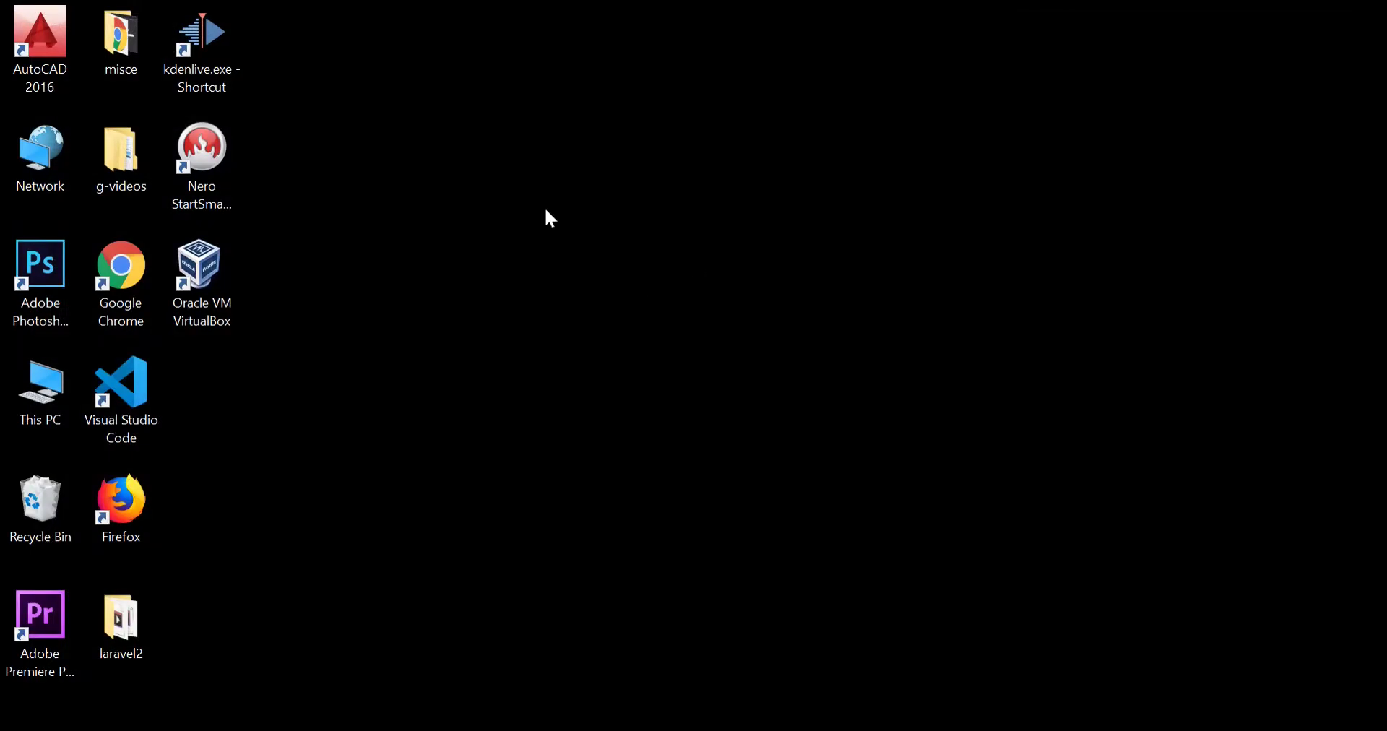
pyautogui.rightClick(547, 209)
pyautogui.click(587, 273)
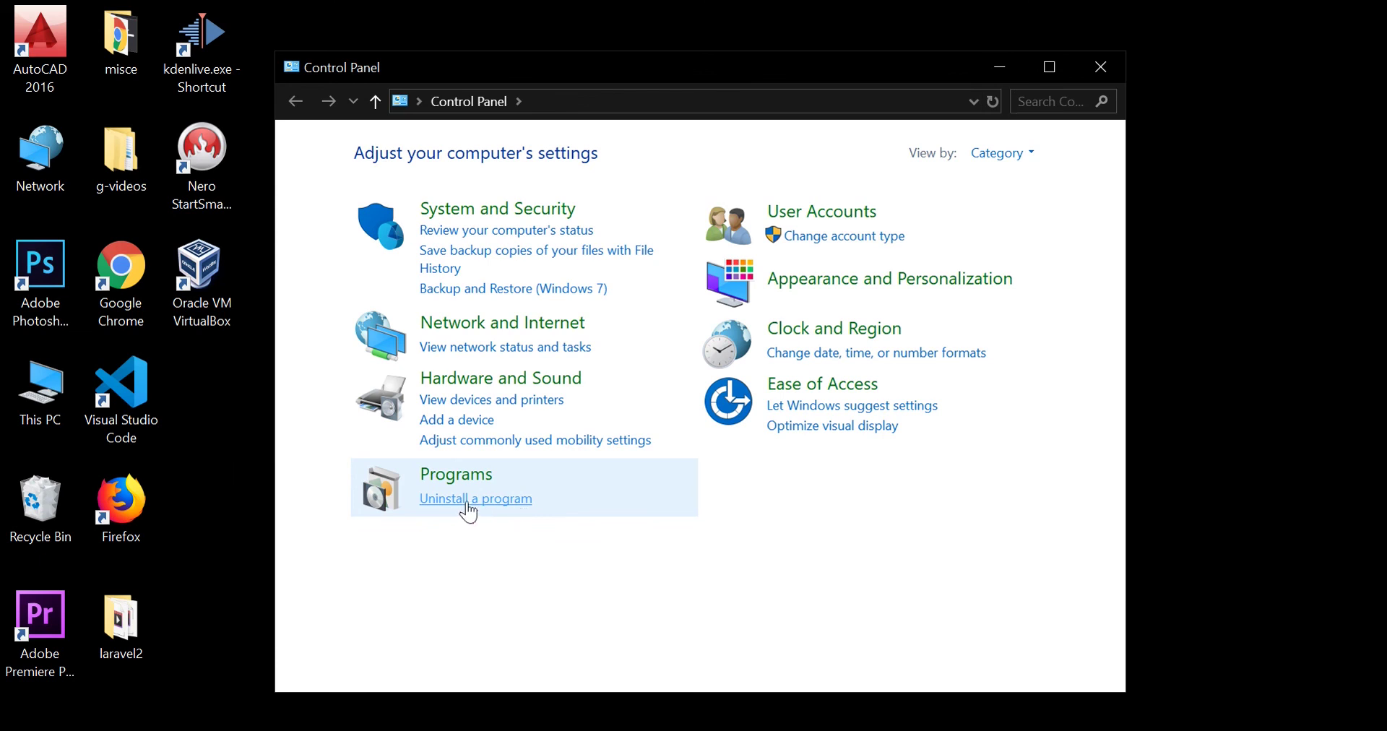
pyautogui.click(468, 511)
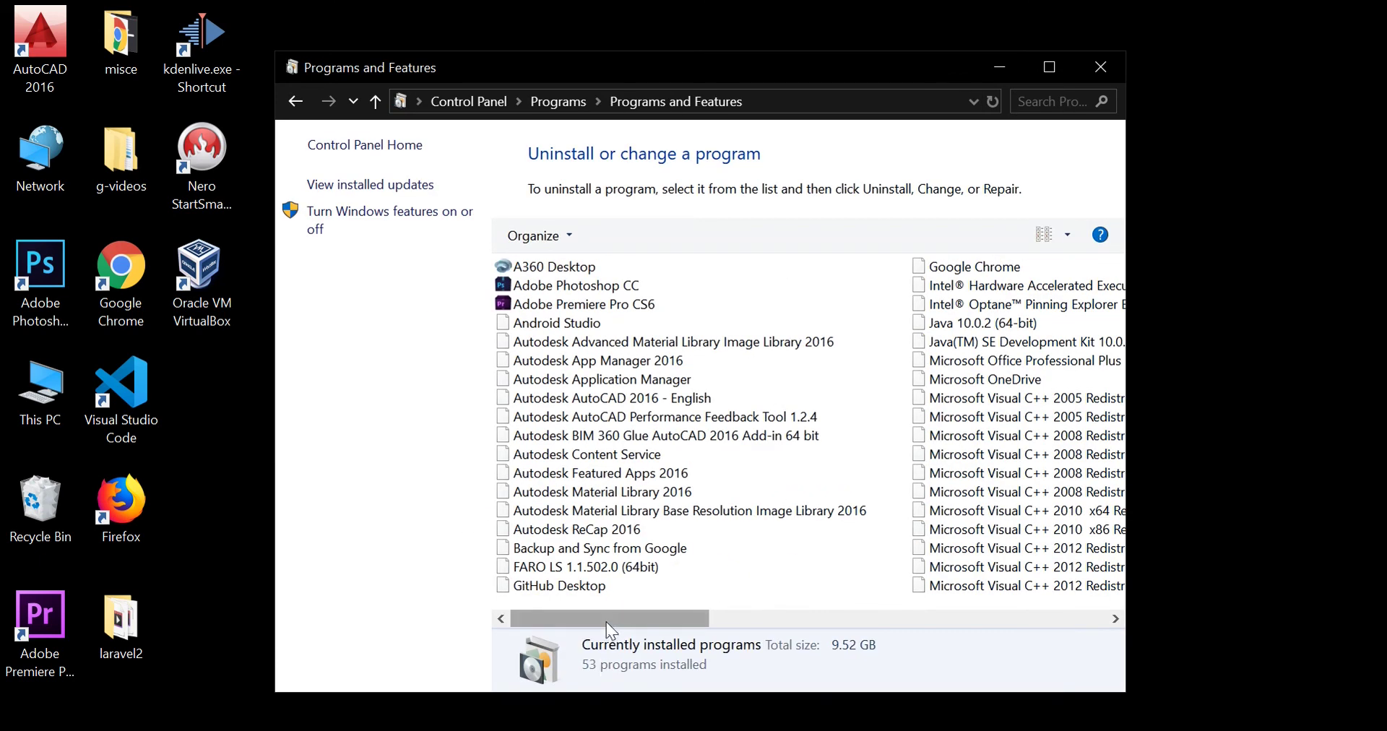
pyautogui.moveTo(605, 623); pyautogui.dragTo(1109, 592)
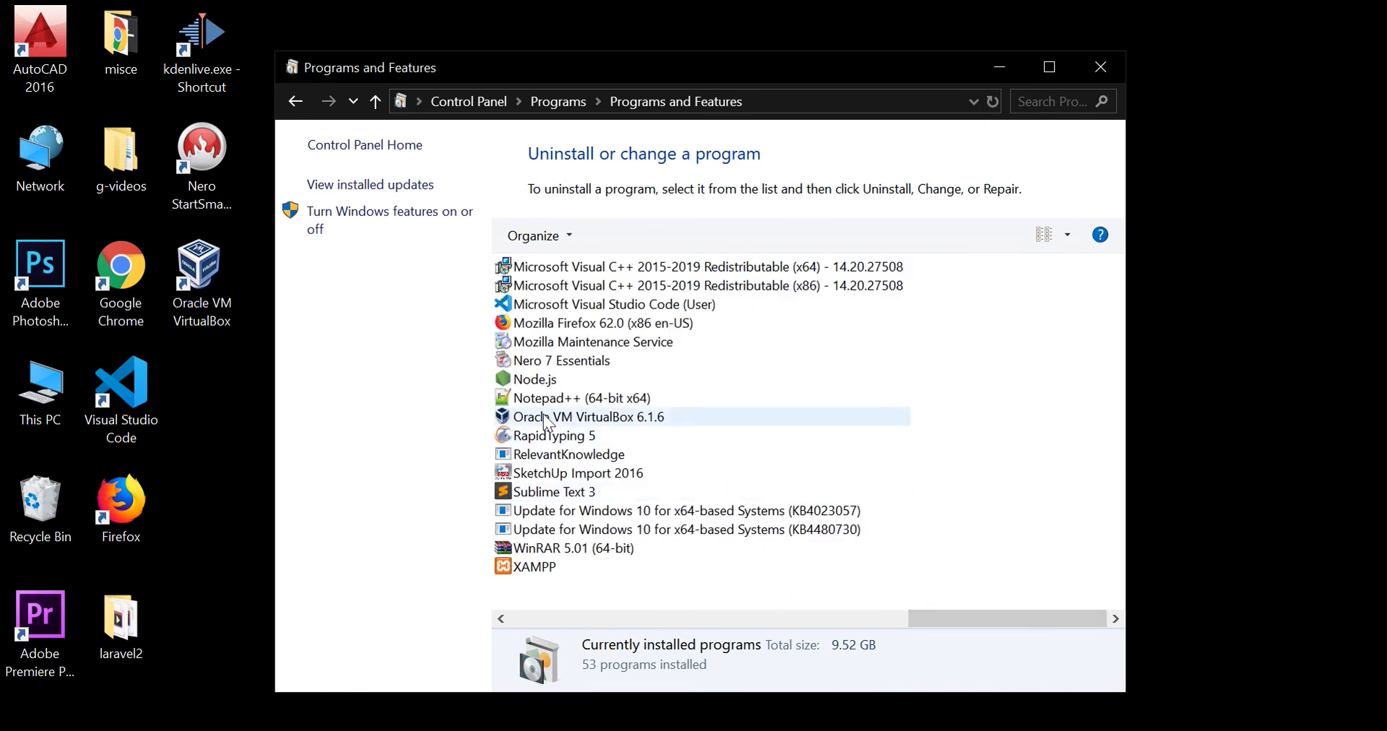
pyautogui.rightClick(610, 415)
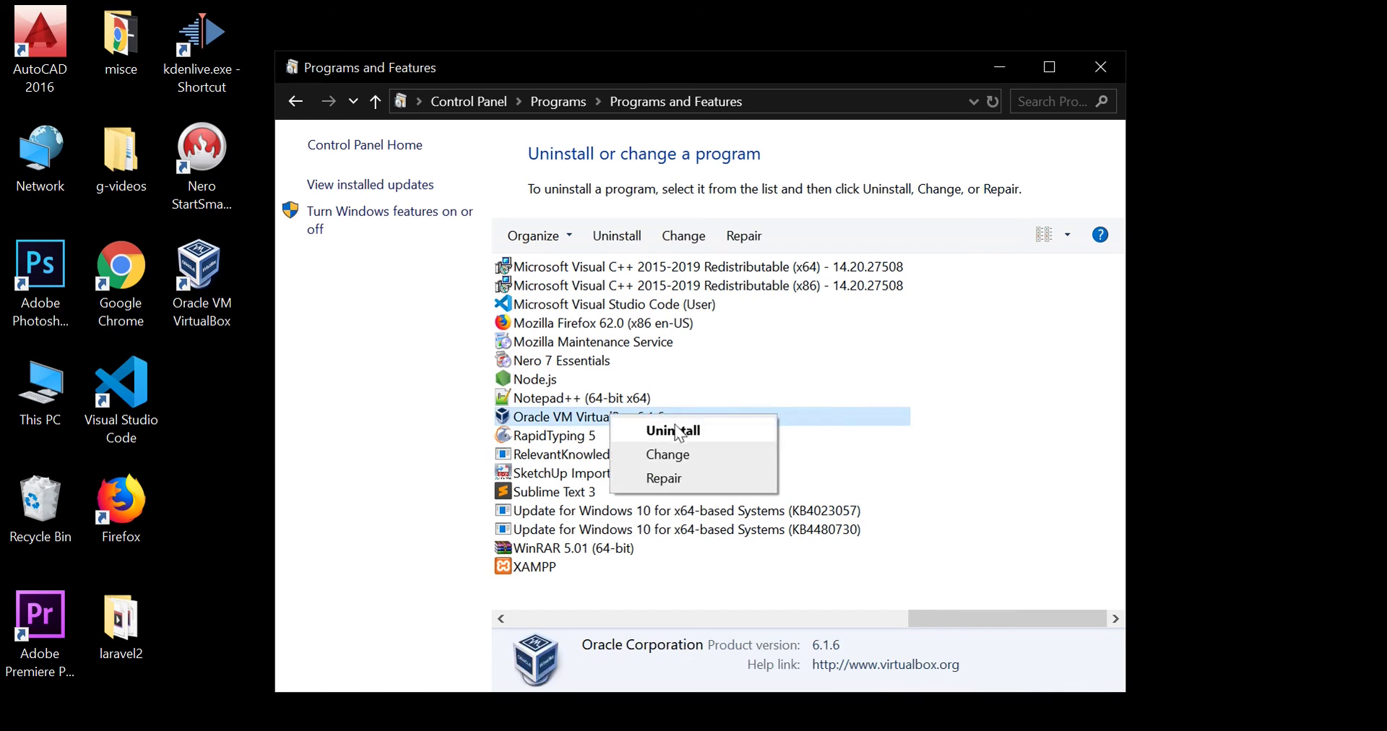
pyautogui.click(938, 366)
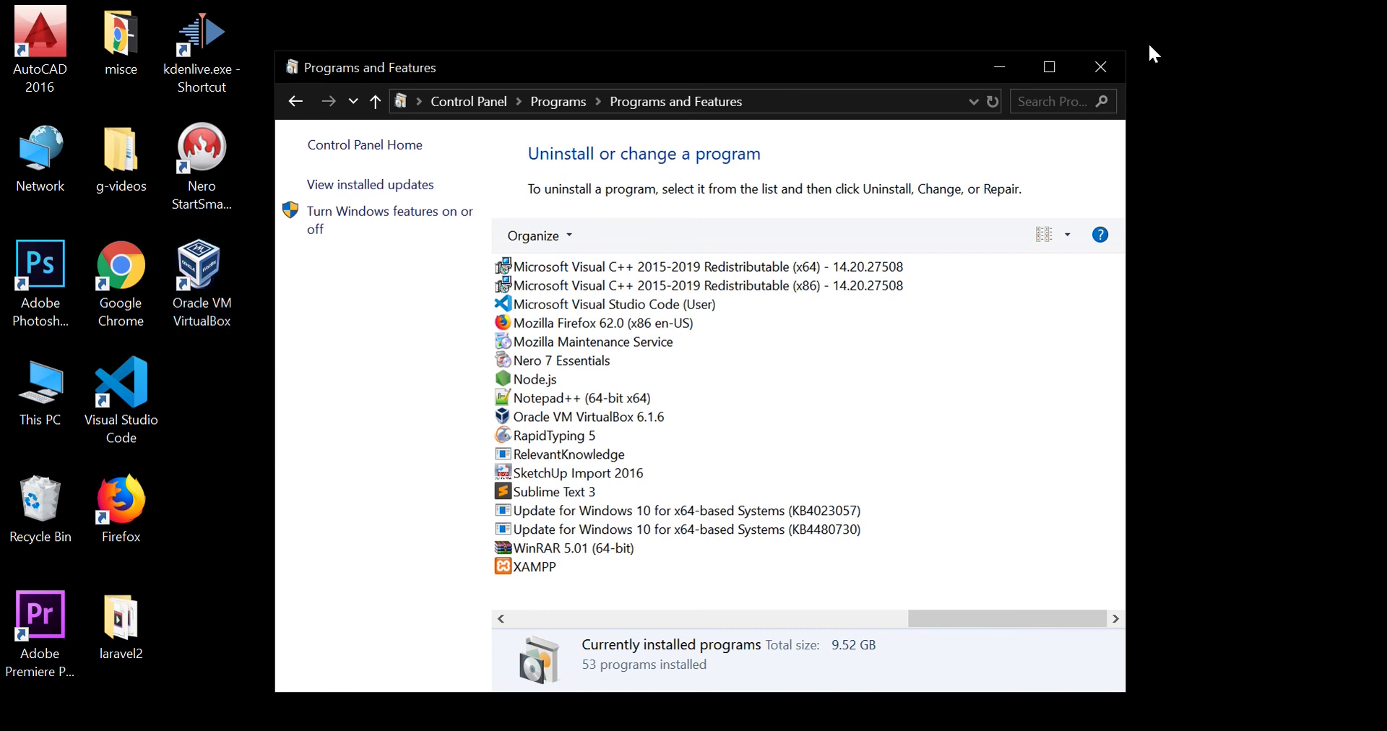
pyautogui.click(1104, 62)
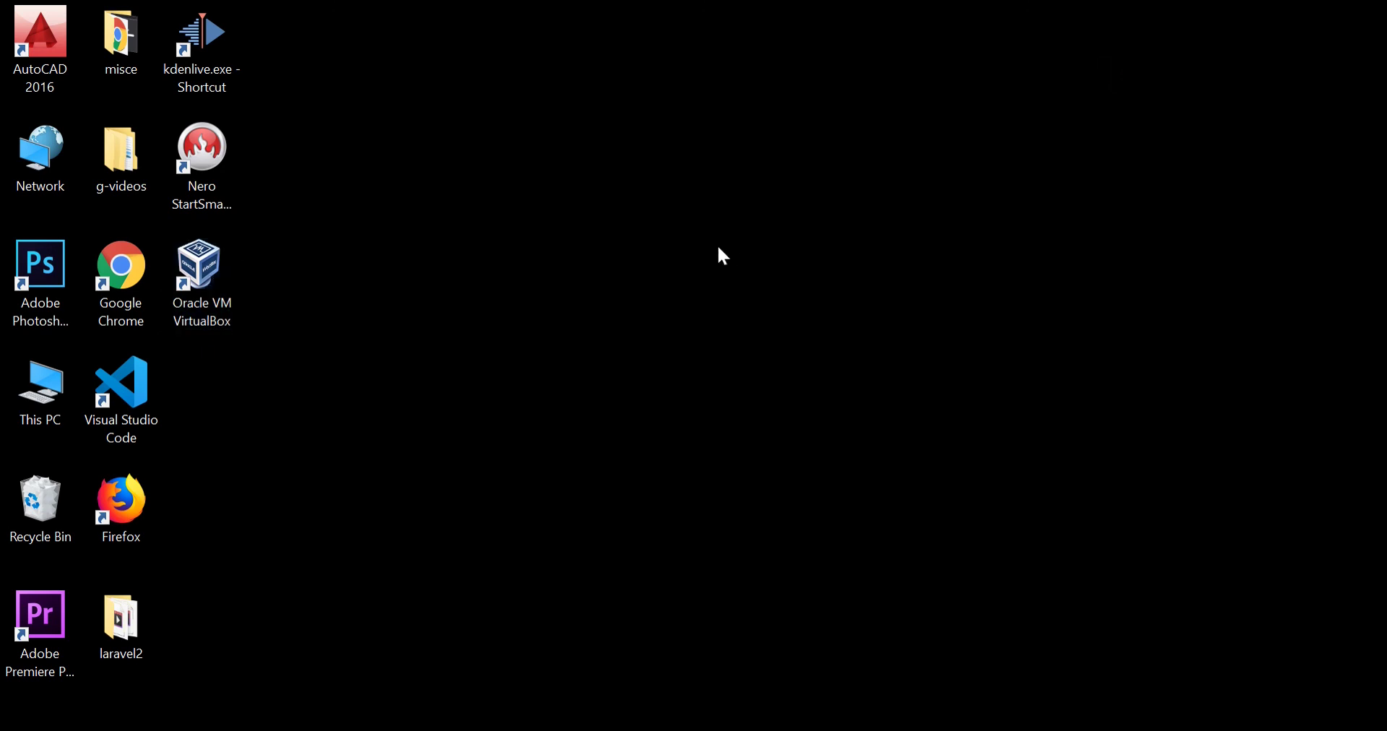